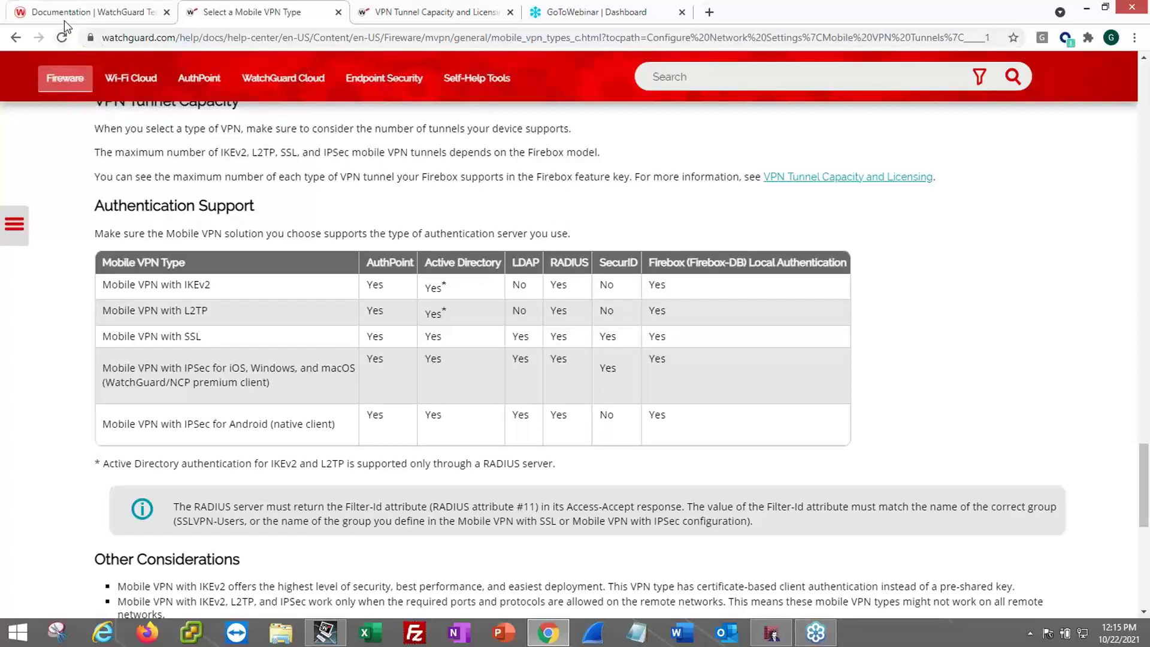
- Bring Policy Manager to the front and maximize it on the T55_M policy list
{"action": "left_click", "coordinate": [773, 639]}
{"action": "left_click", "coordinate": [1087, 12]}
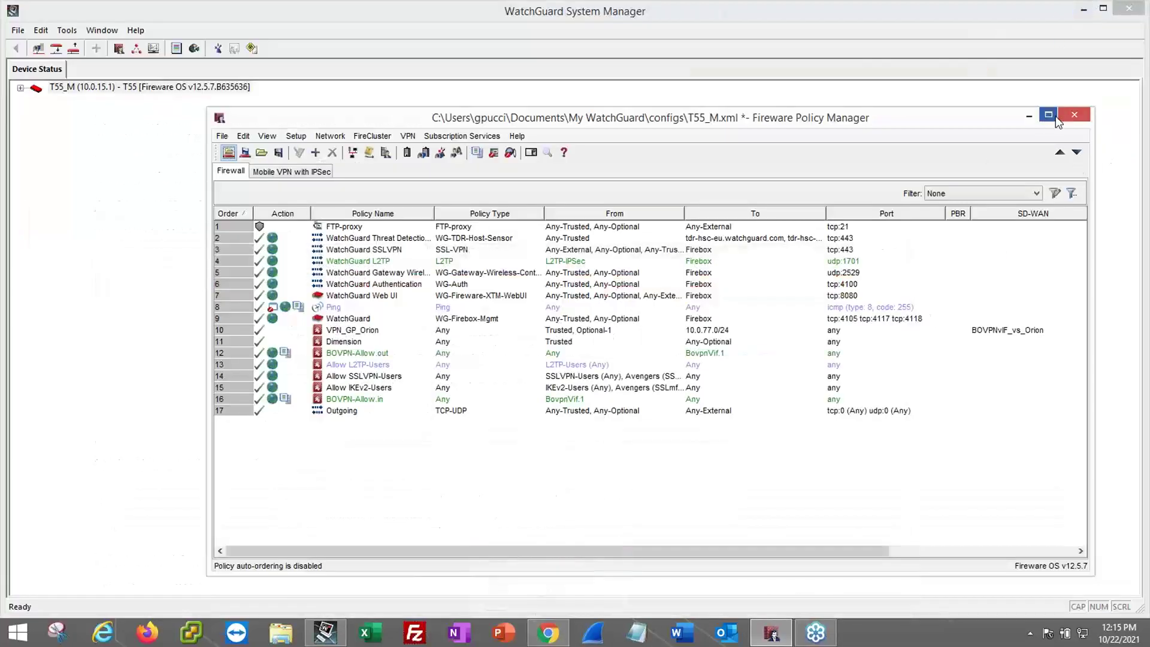
{"action": "left_click", "coordinate": [1048, 115]}
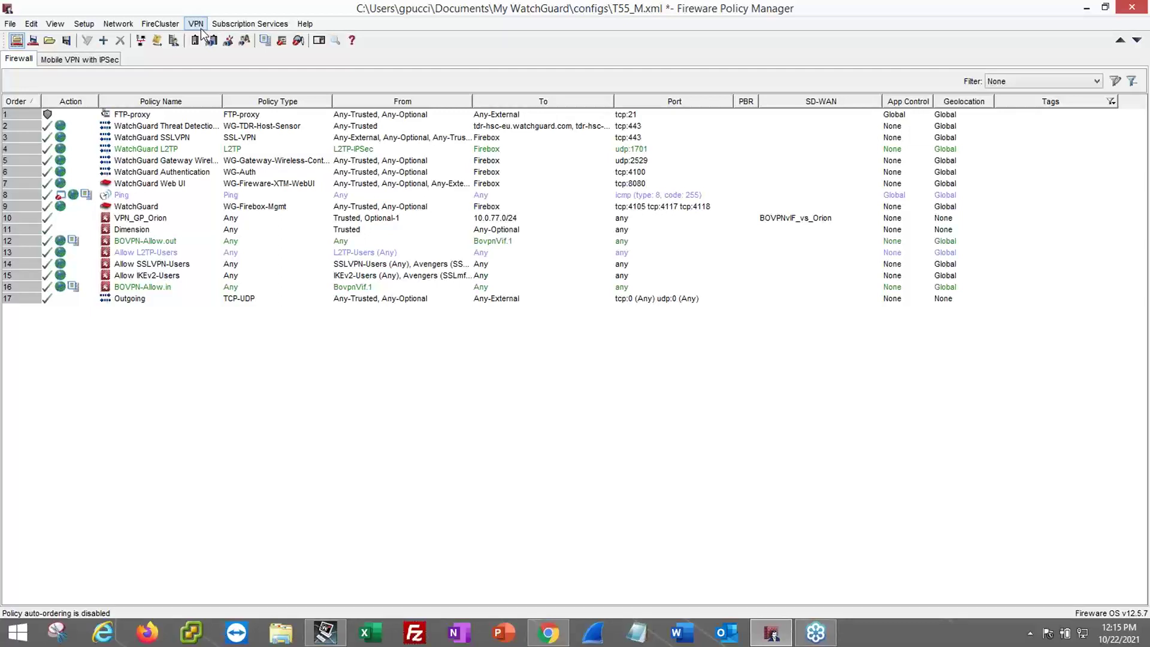
- Open VPN > Mobile VPN > Get Started and launch the IKEv2 configuration
{"action": "left_click", "coordinate": [197, 24]}
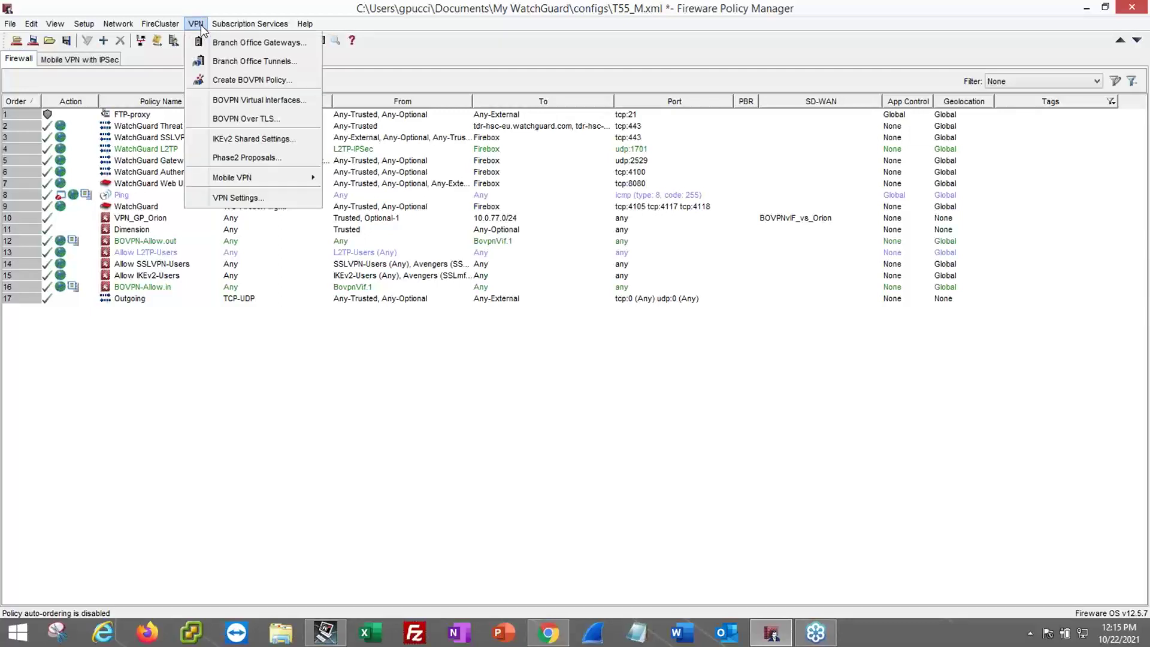
{"action": "mouse_move", "coordinate": [272, 179]}
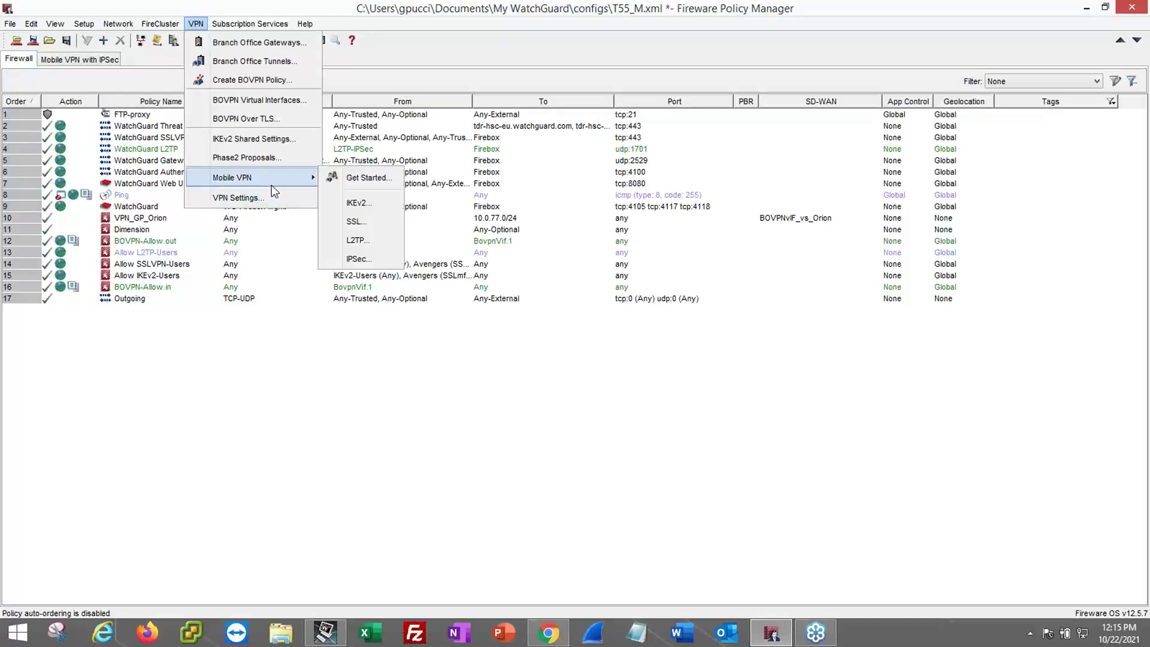
{"action": "left_click", "coordinate": [369, 178]}
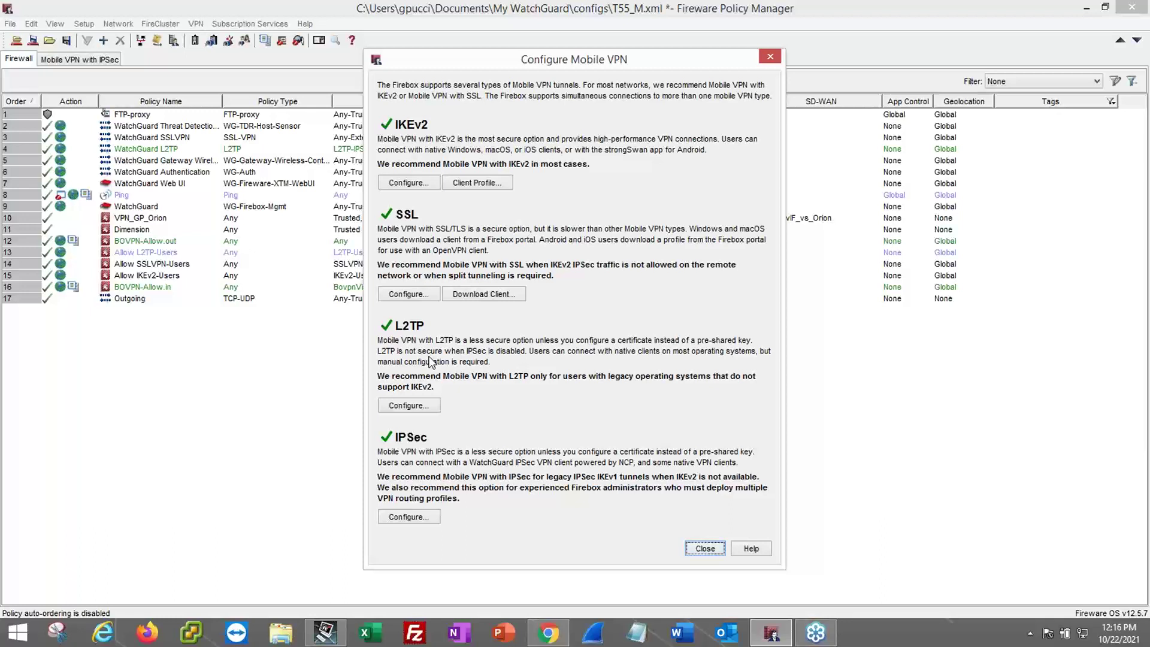
{"action": "left_click", "coordinate": [404, 184]}
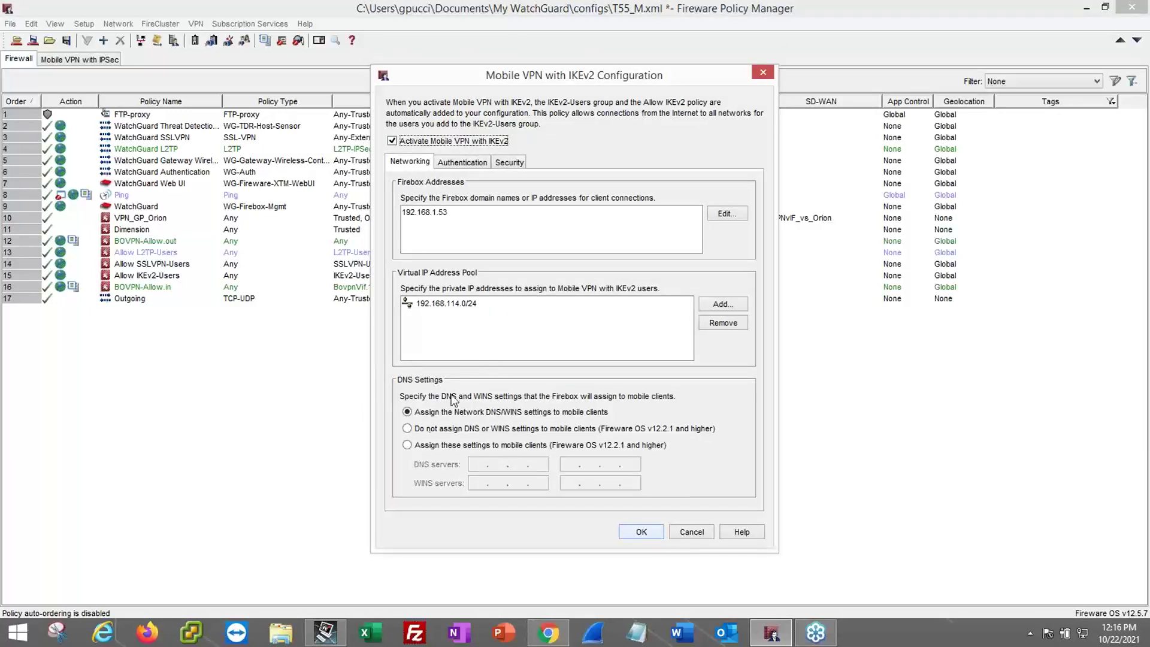
- Review the IKEv2 Authentication, Security and Networking tabs, then close the dialog unchanged
{"action": "left_click", "coordinate": [454, 163]}
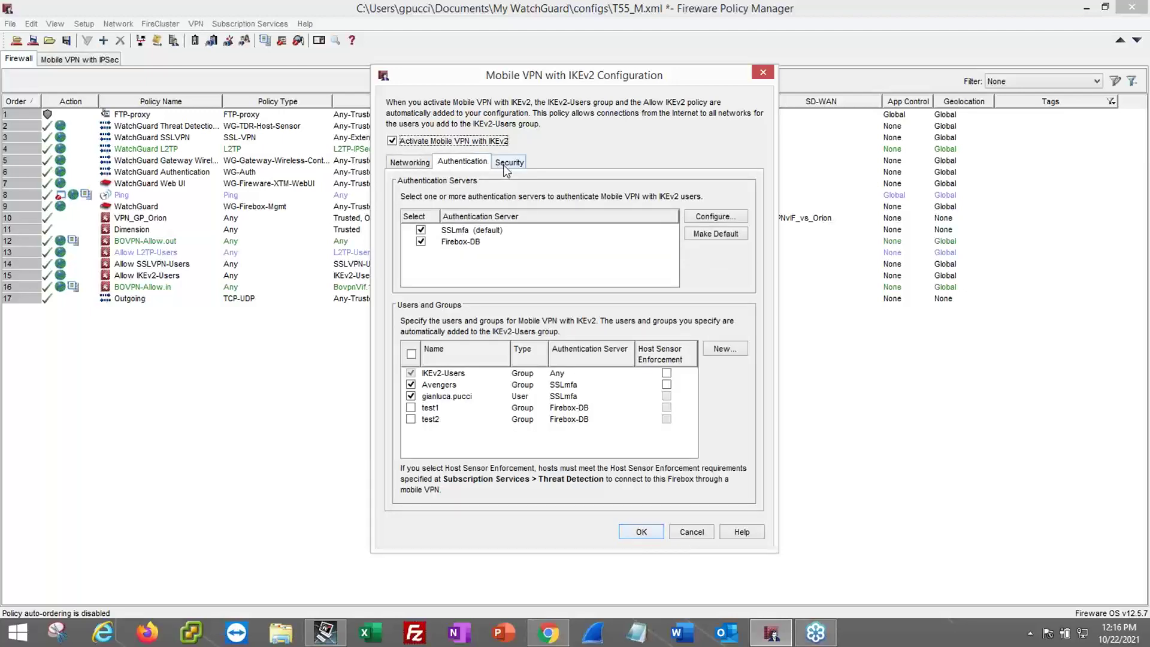
{"action": "left_click", "coordinate": [504, 165]}
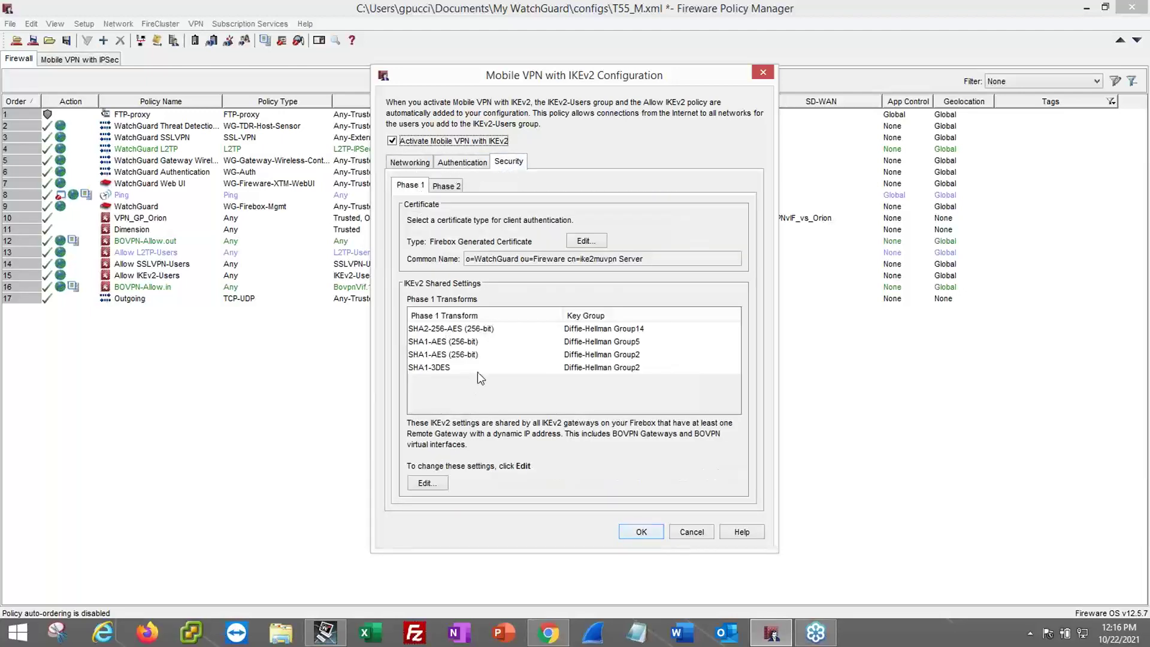
{"action": "left_click", "coordinate": [469, 167]}
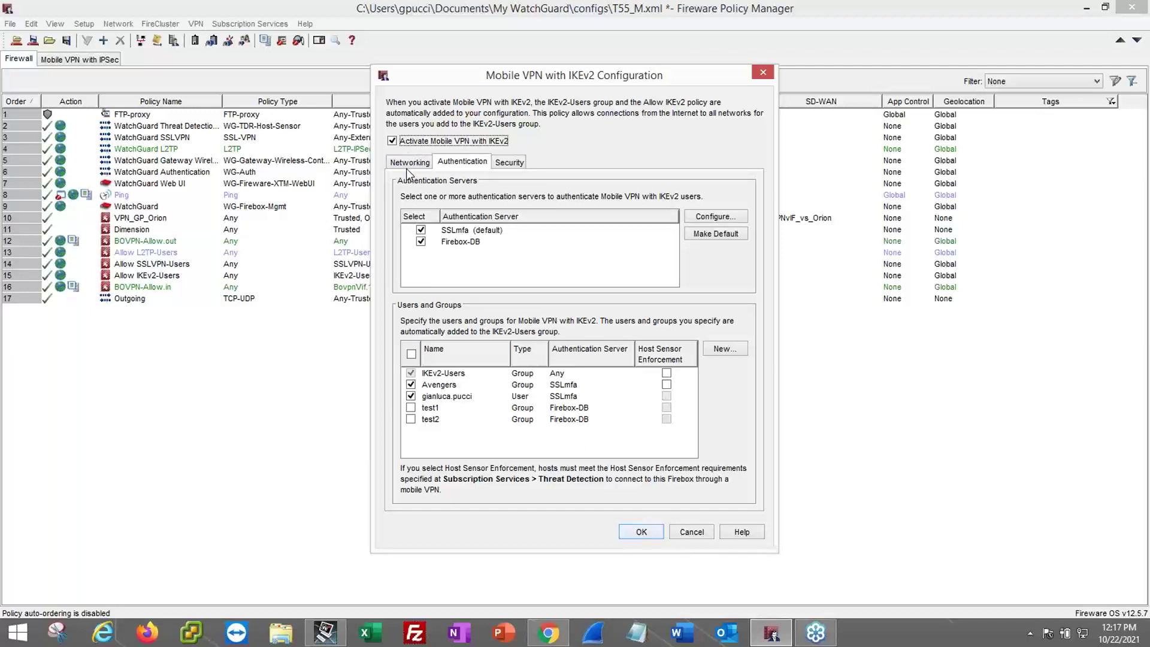
{"action": "left_click", "coordinate": [410, 164]}
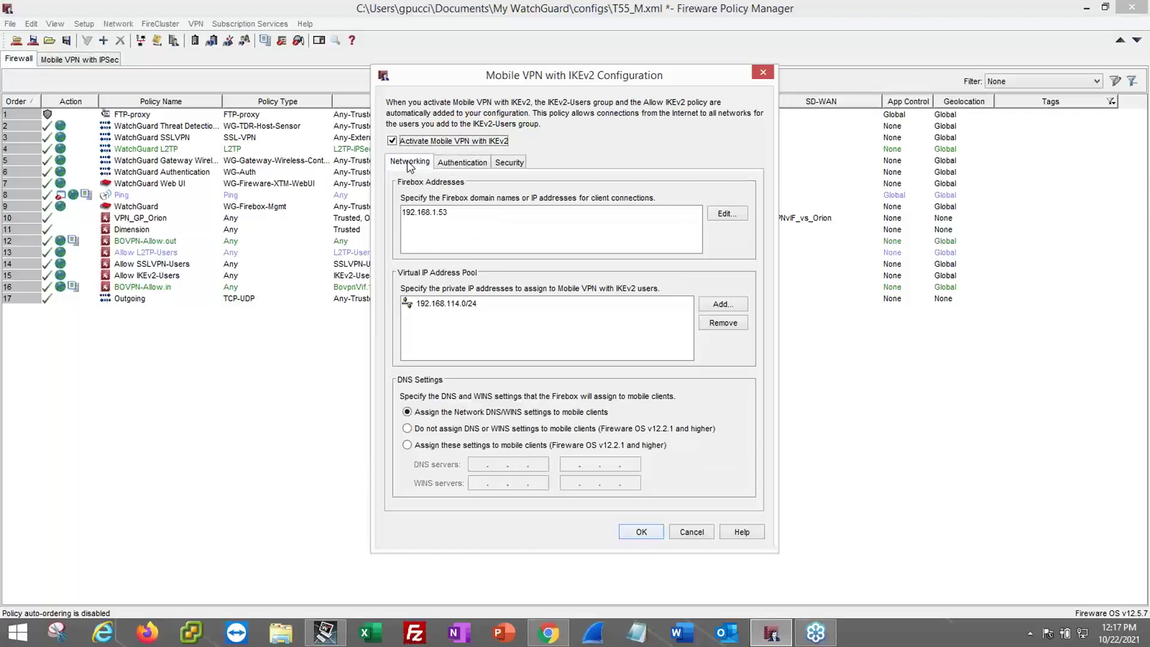
{"action": "left_click", "coordinate": [763, 71]}
{"action": "left_click", "coordinate": [195, 24]}
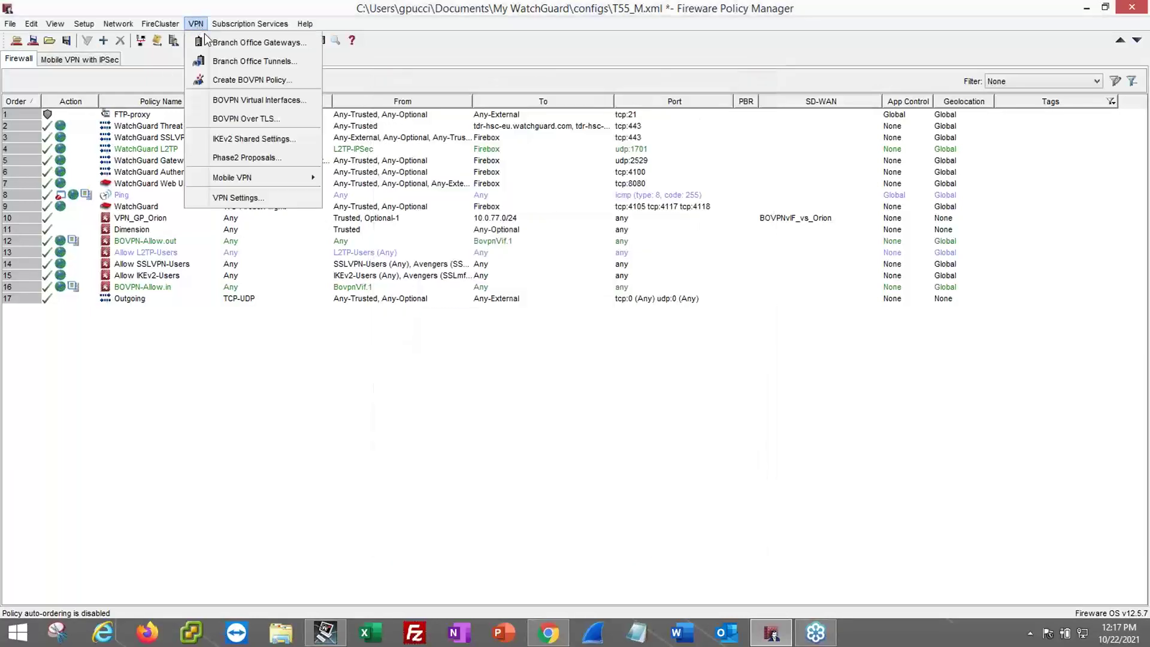
- Open the IKEv2 client profile instructions, start the download, then cancel the save and close
{"action": "mouse_move", "coordinate": [265, 174]}
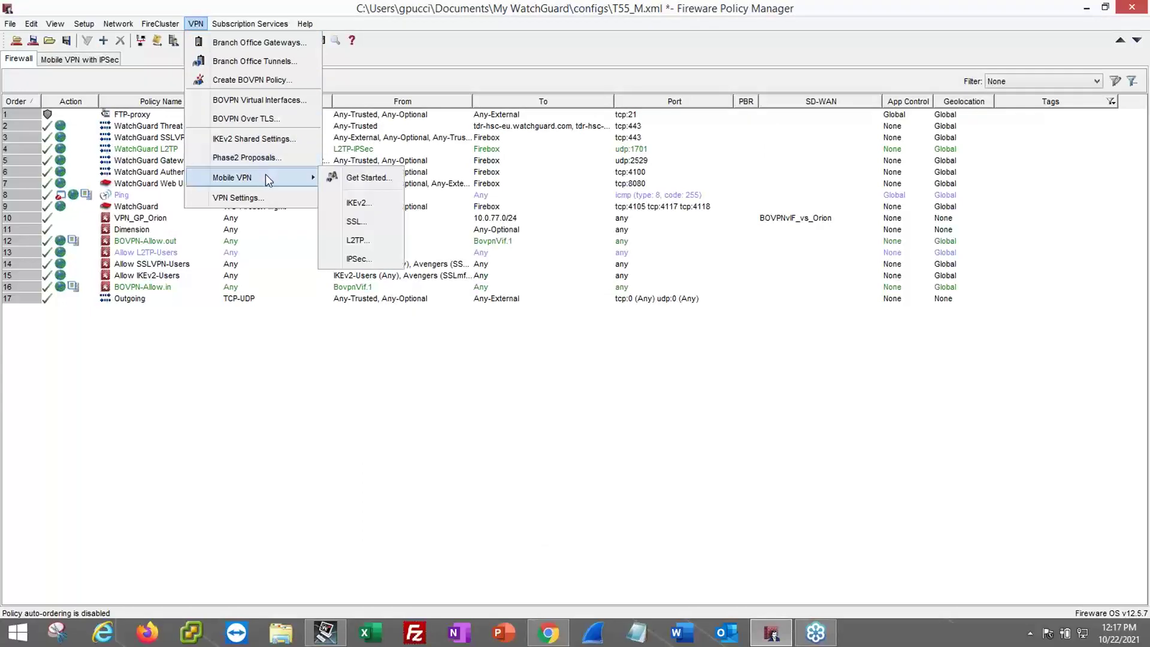
{"action": "left_click", "coordinate": [350, 176]}
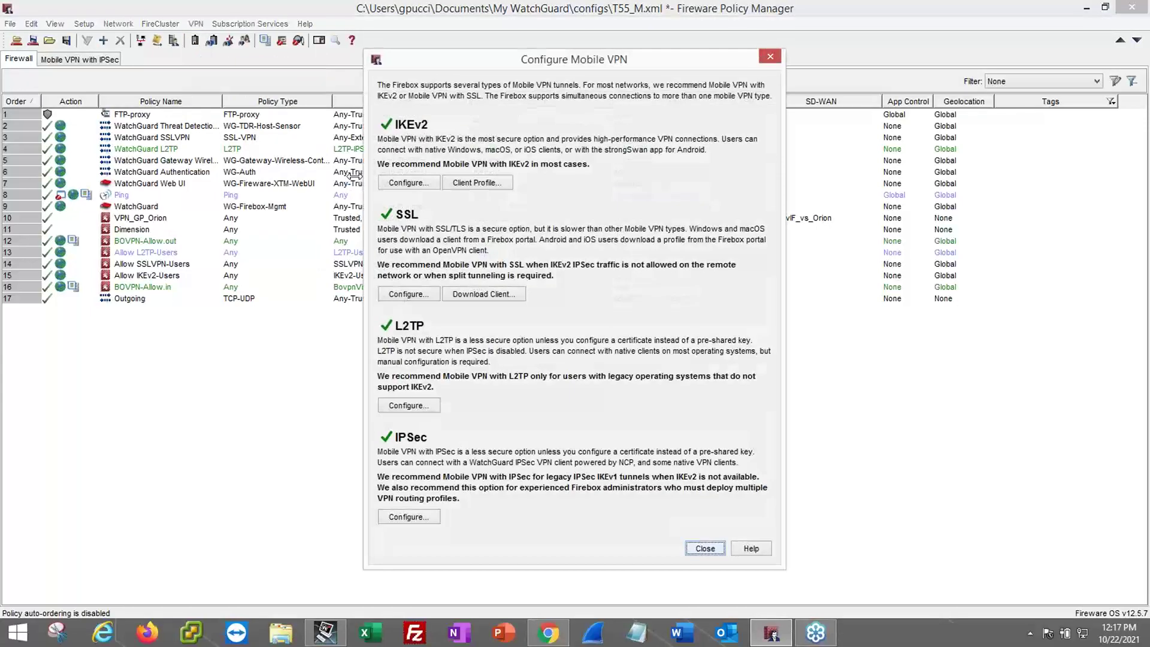
{"action": "left_click", "coordinate": [470, 182]}
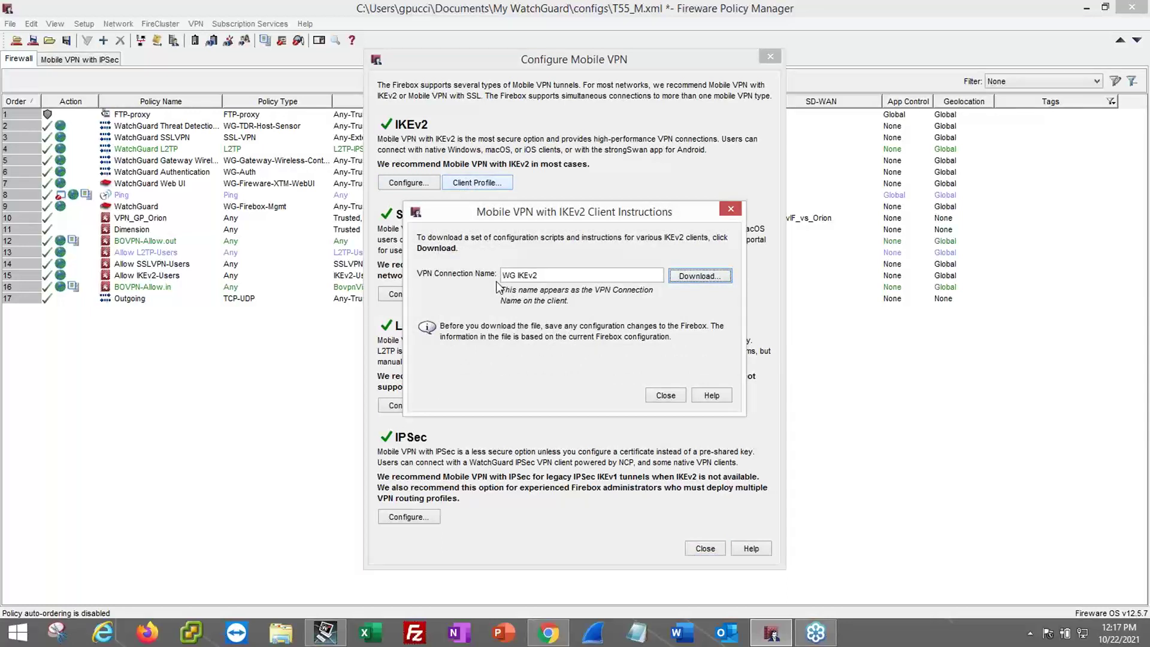
{"action": "left_click", "coordinate": [700, 276]}
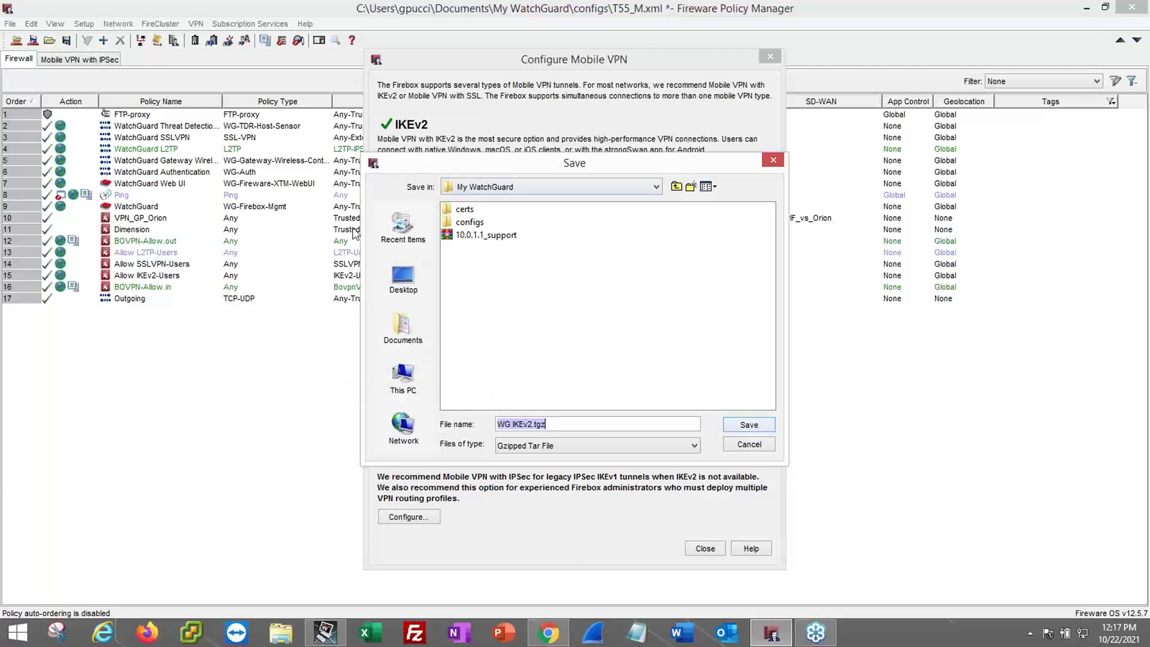
{"action": "left_click", "coordinate": [748, 444]}
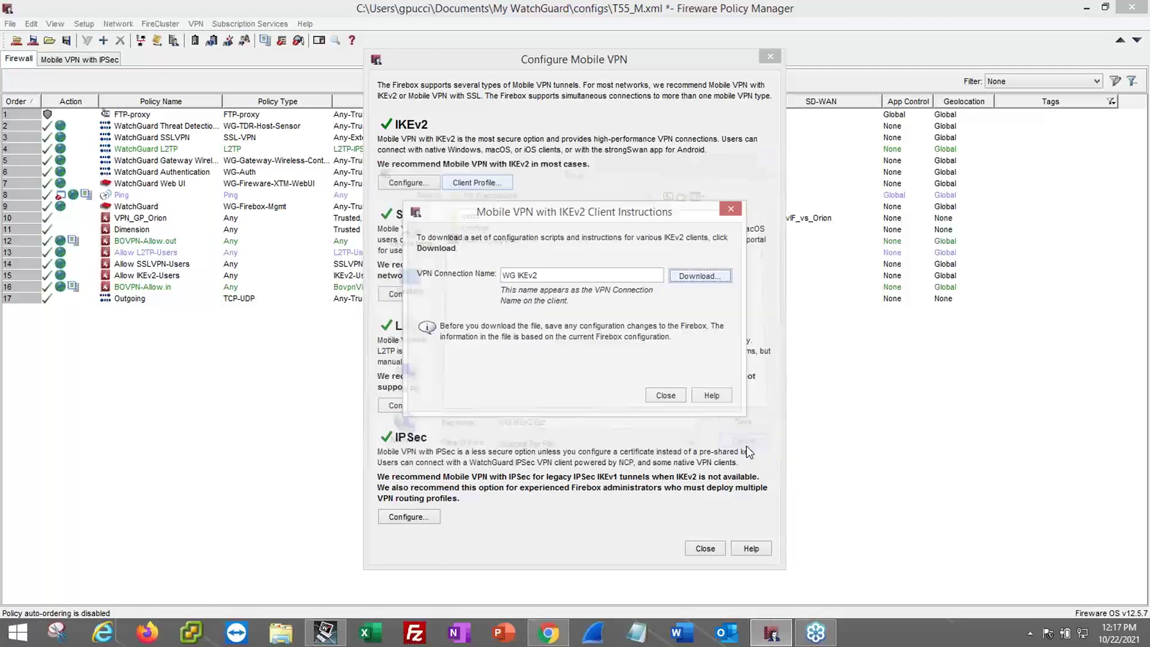
{"action": "left_click", "coordinate": [665, 397]}
- Inspect IKEv2 settings, including the SSLmfa authentication server, then cancel without changes
{"action": "left_click", "coordinate": [400, 183]}
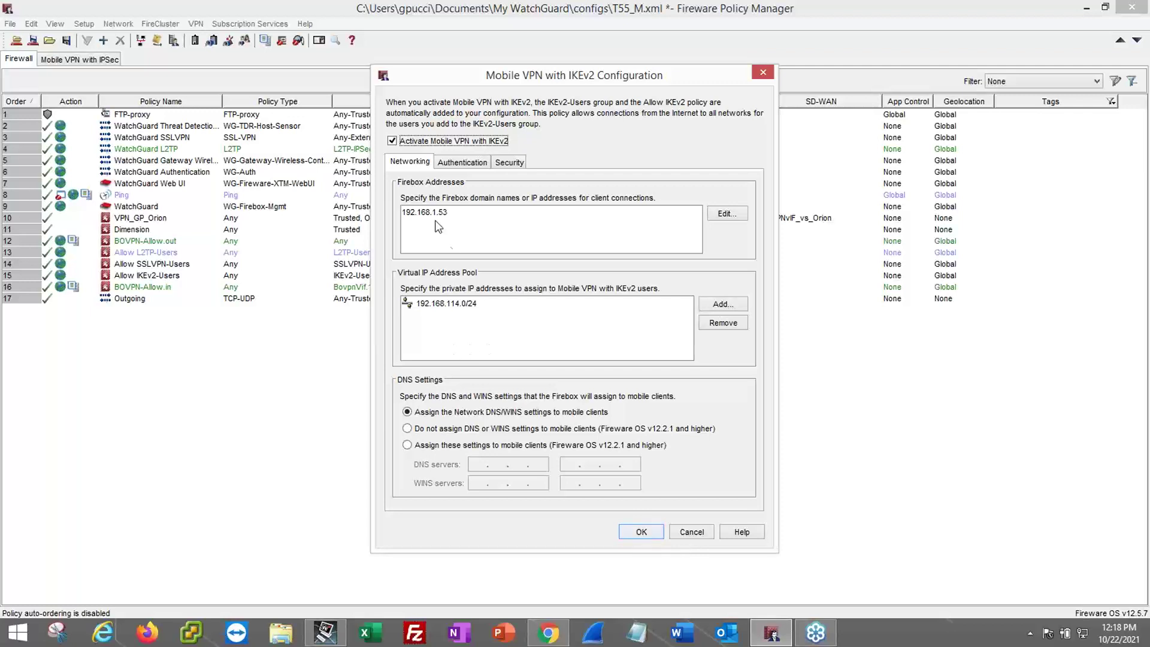
{"action": "left_click", "coordinate": [461, 164]}
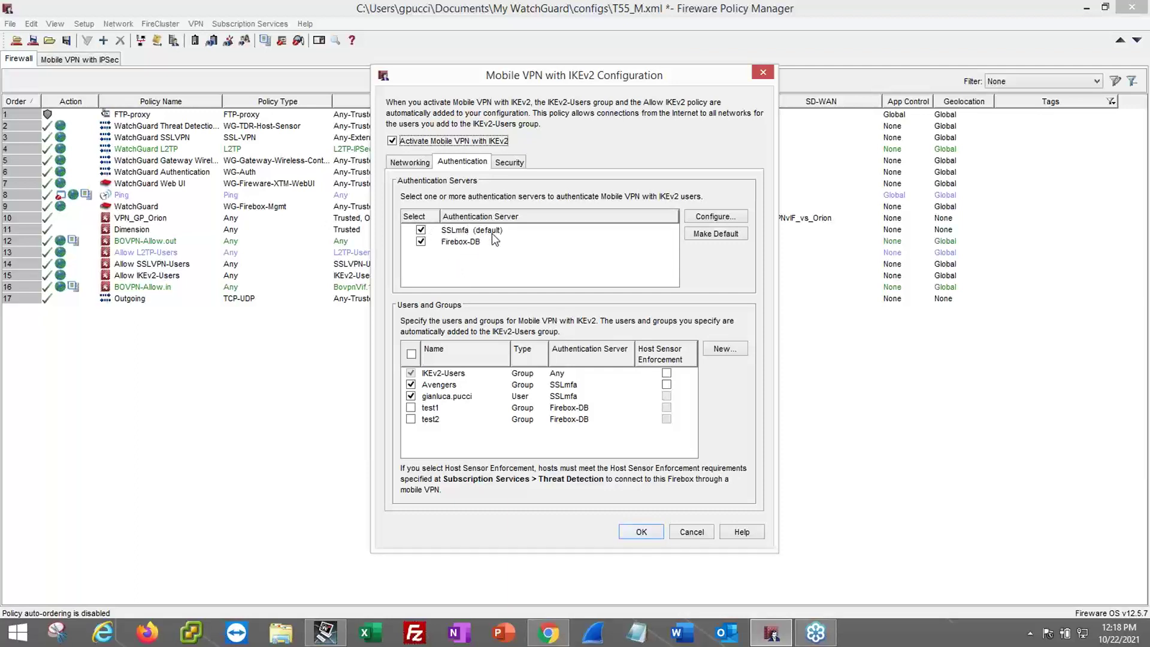
{"action": "left_click", "coordinate": [457, 233]}
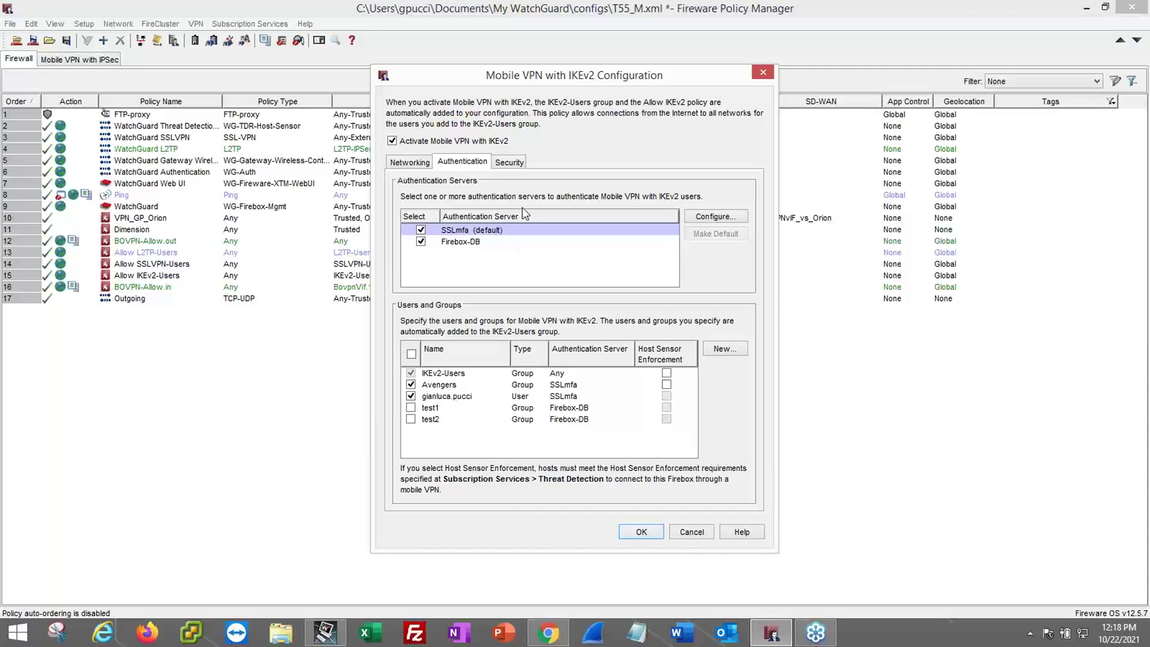
{"action": "left_click", "coordinate": [508, 163]}
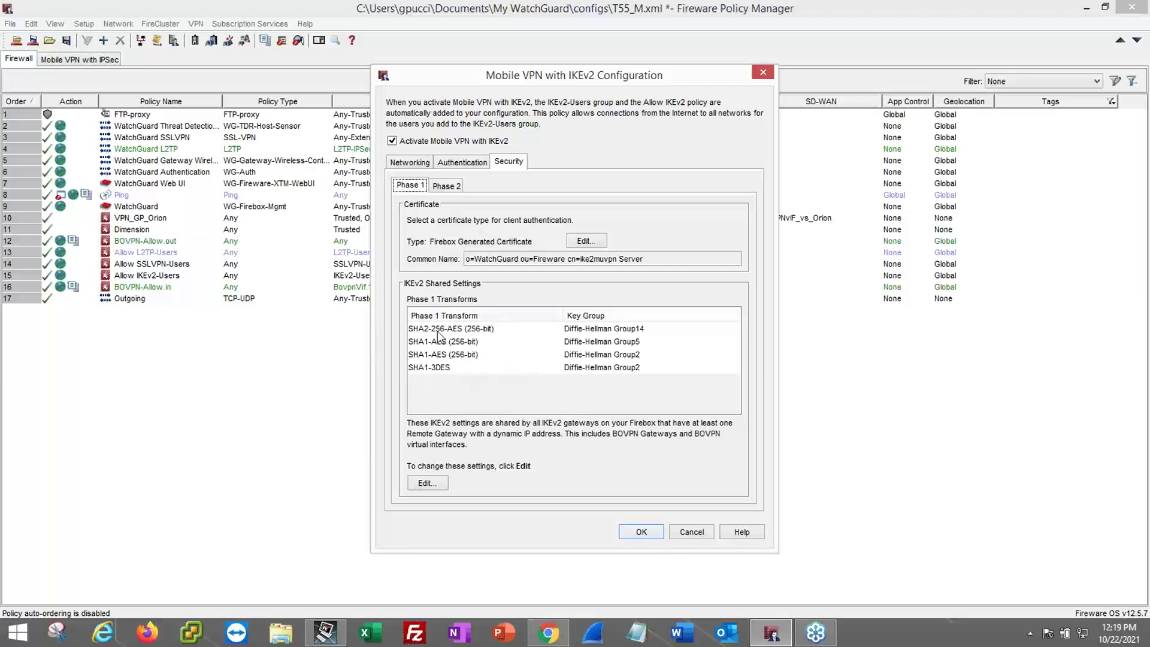
{"action": "left_click", "coordinate": [410, 163]}
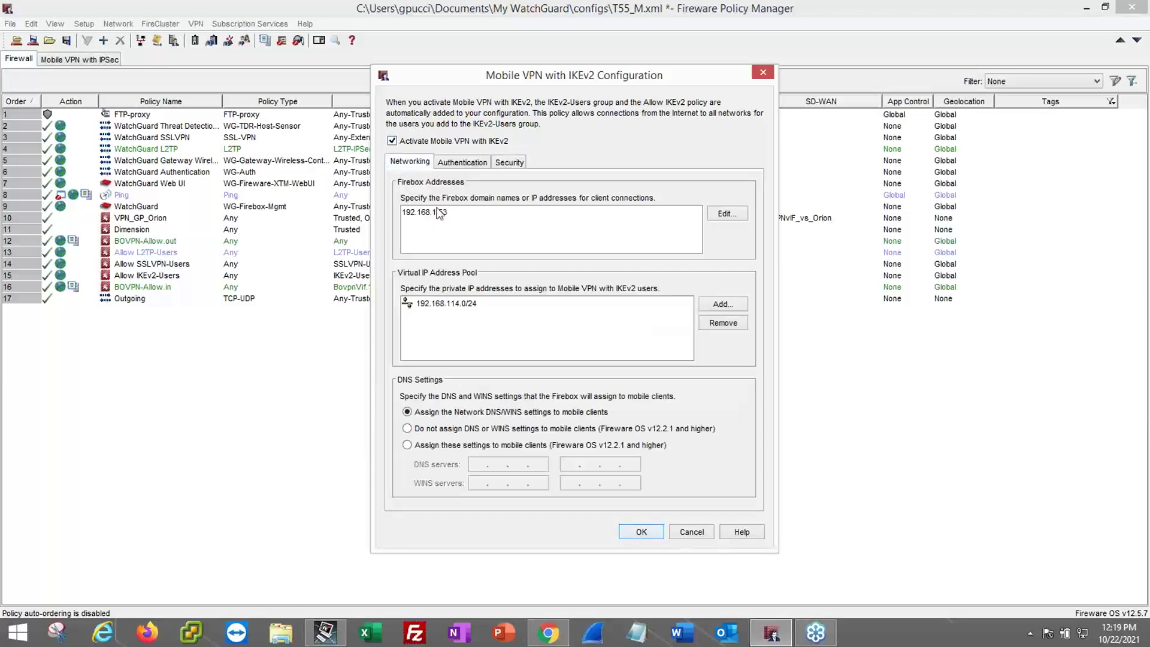
{"action": "left_click", "coordinate": [683, 534]}
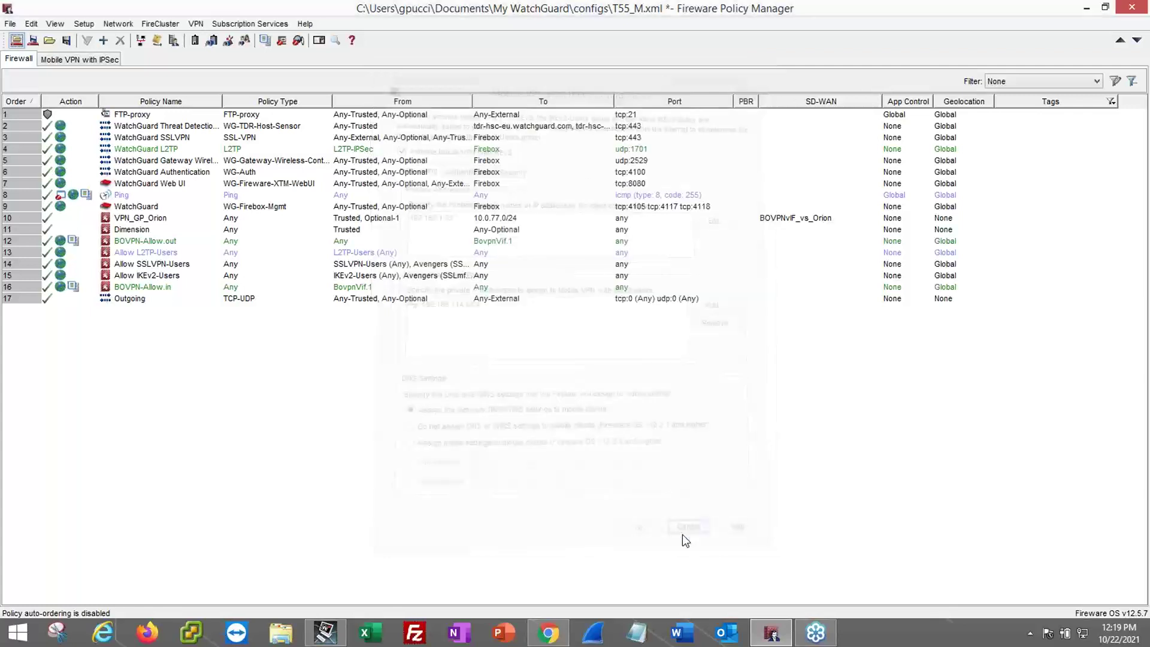
- Start downloading the IKEv2 client profile WG IKEv2.tgz, then switch to the browser help page
{"action": "left_click", "coordinate": [200, 25]}
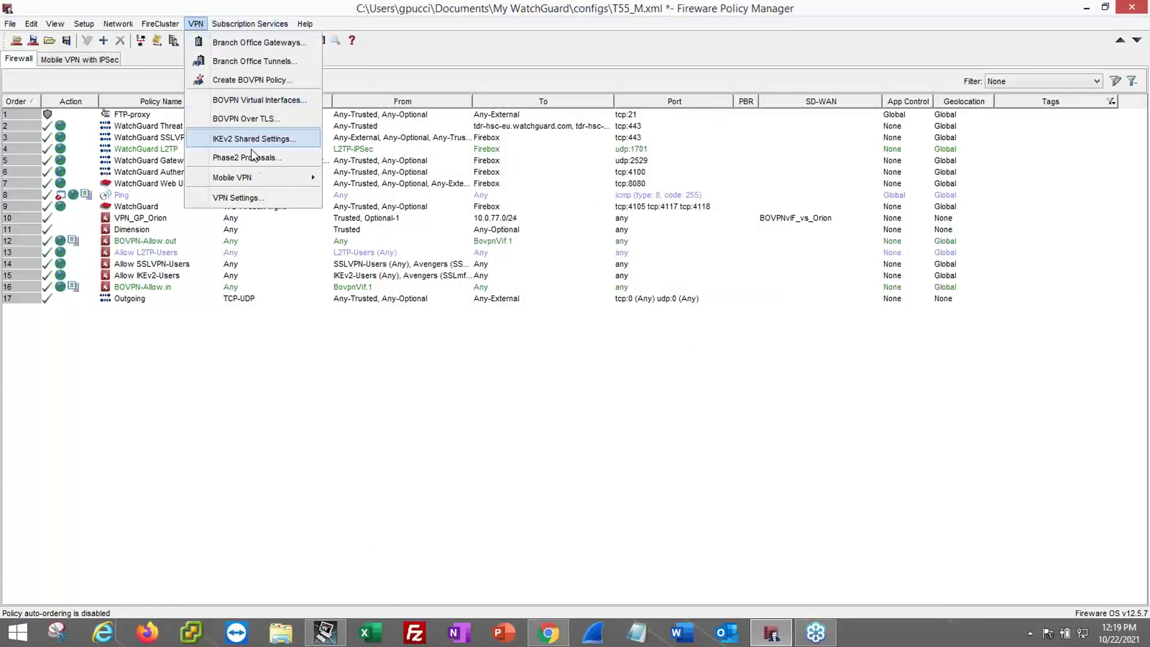
{"action": "mouse_move", "coordinate": [262, 178]}
{"action": "left_click", "coordinate": [365, 177]}
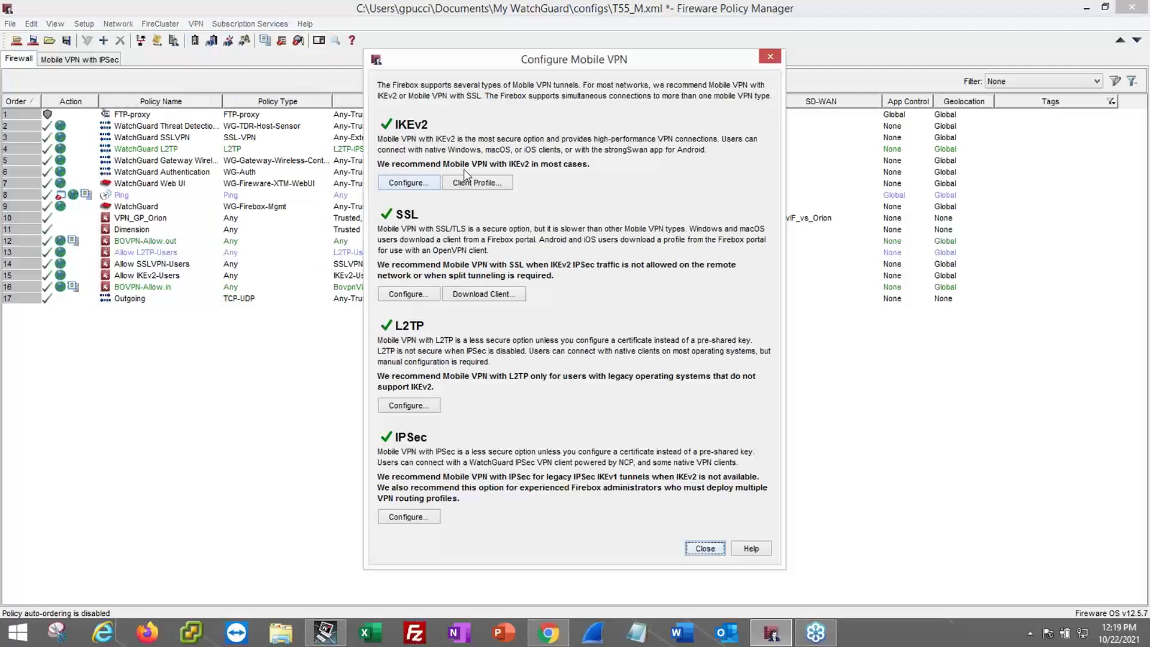
{"action": "left_click", "coordinate": [470, 181]}
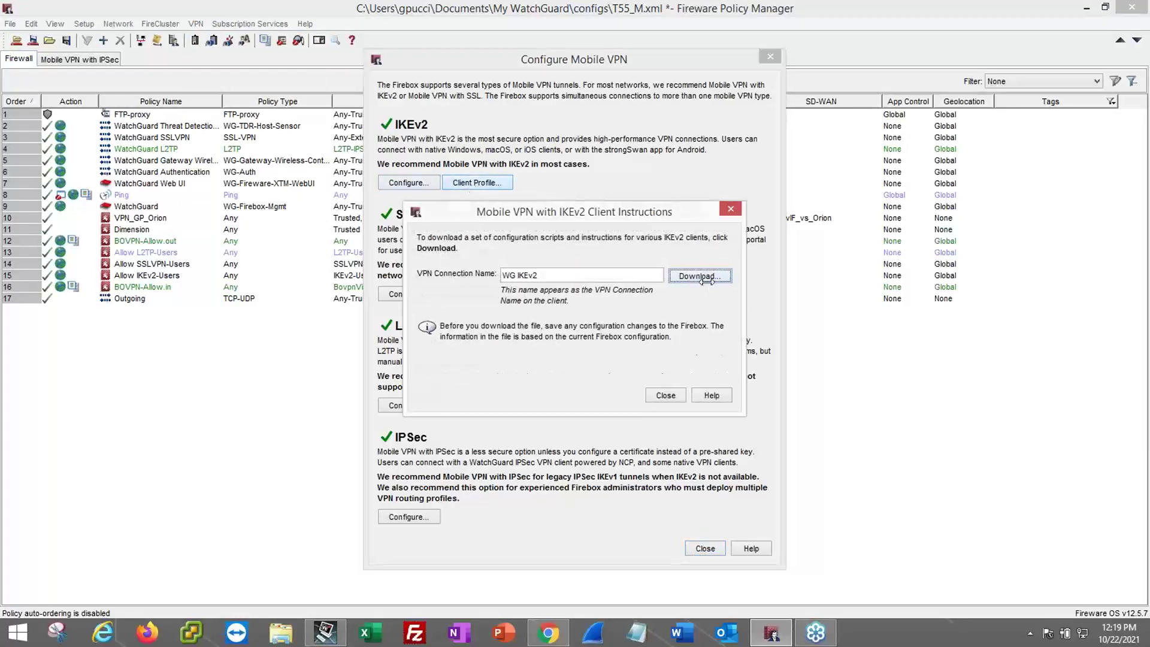
{"action": "left_click", "coordinate": [703, 276]}
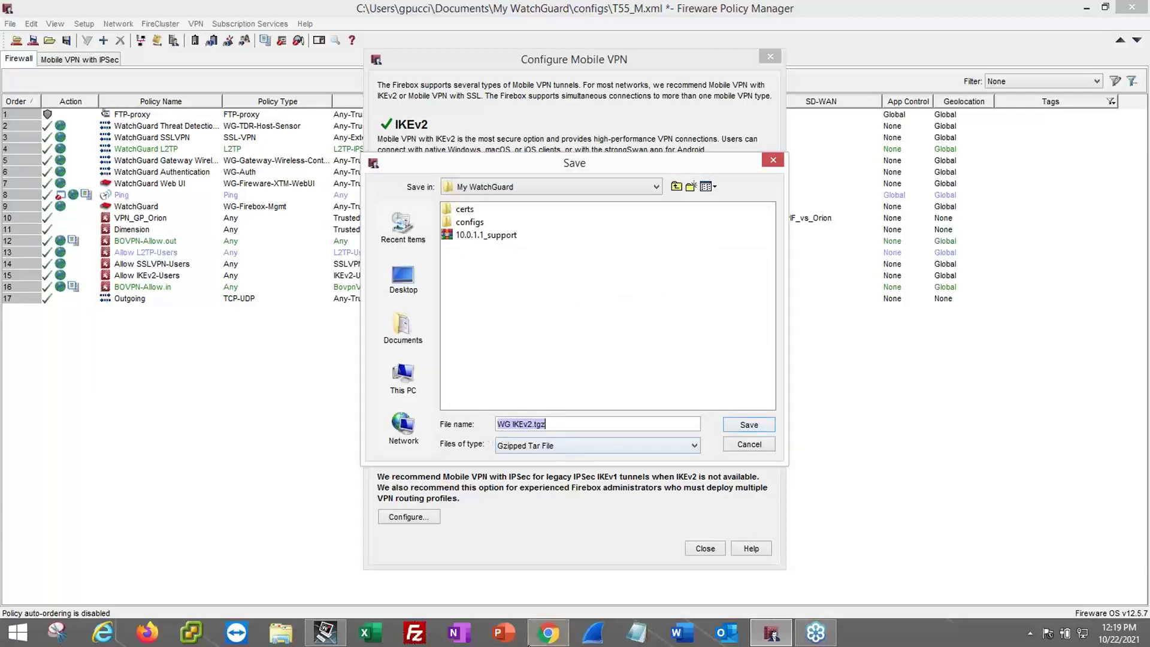
{"action": "left_click", "coordinate": [547, 632]}
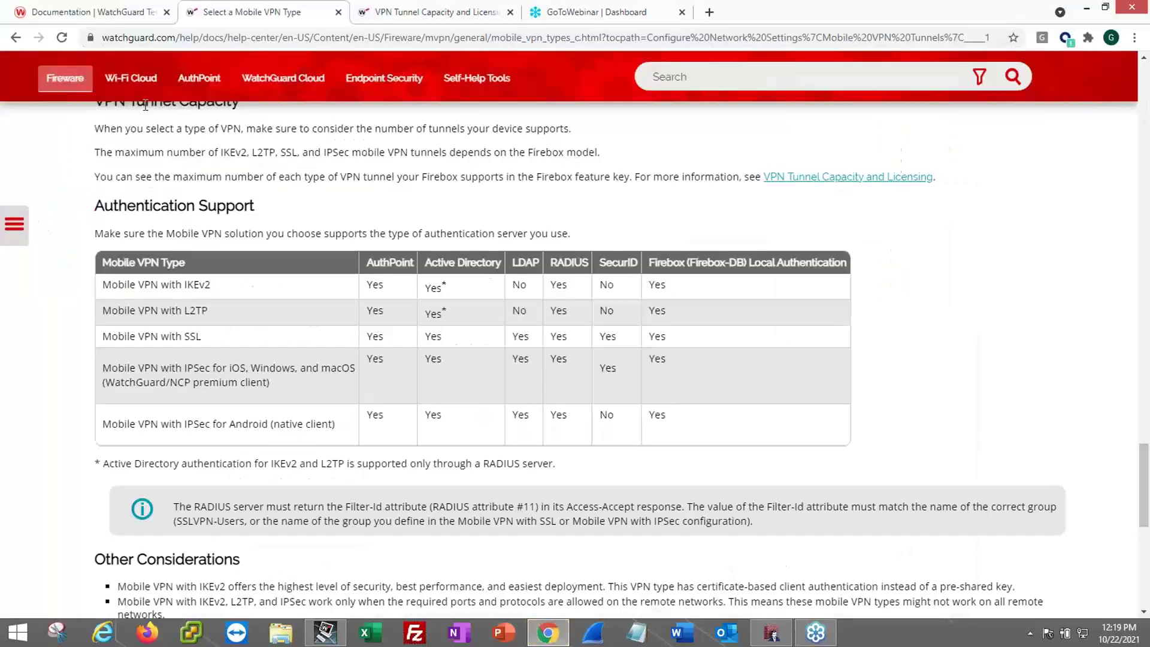
- Open the help contents pane and expand the Mobile VPN Tunnels topics
{"action": "left_click", "coordinate": [15, 224]}
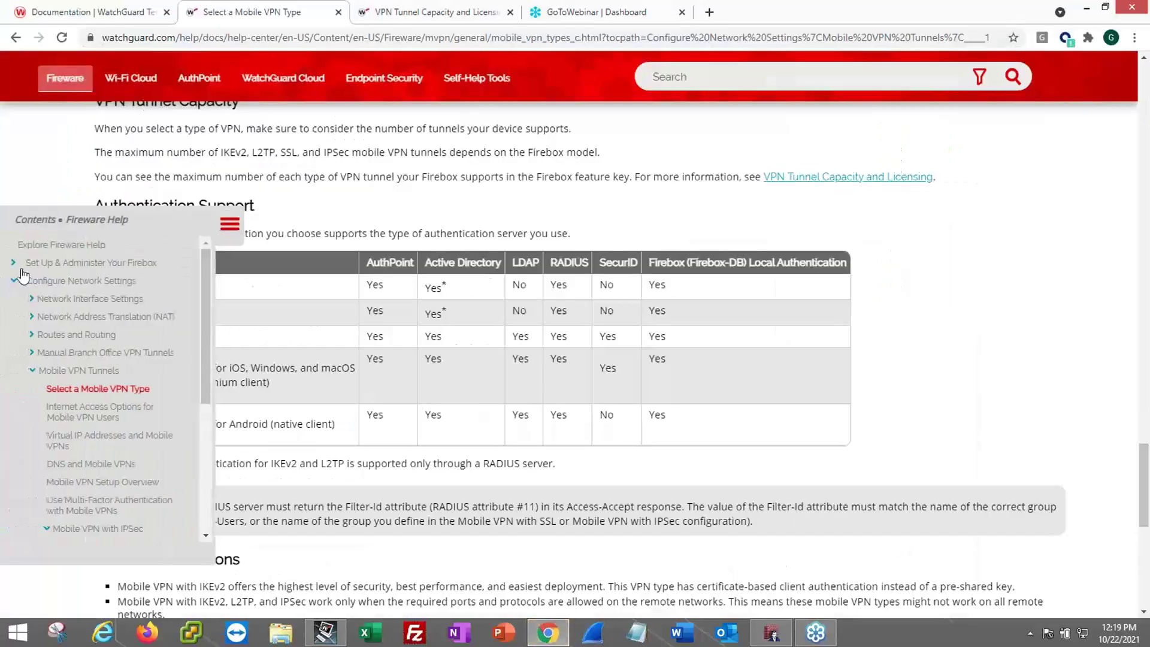
{"action": "left_click", "coordinate": [35, 373]}
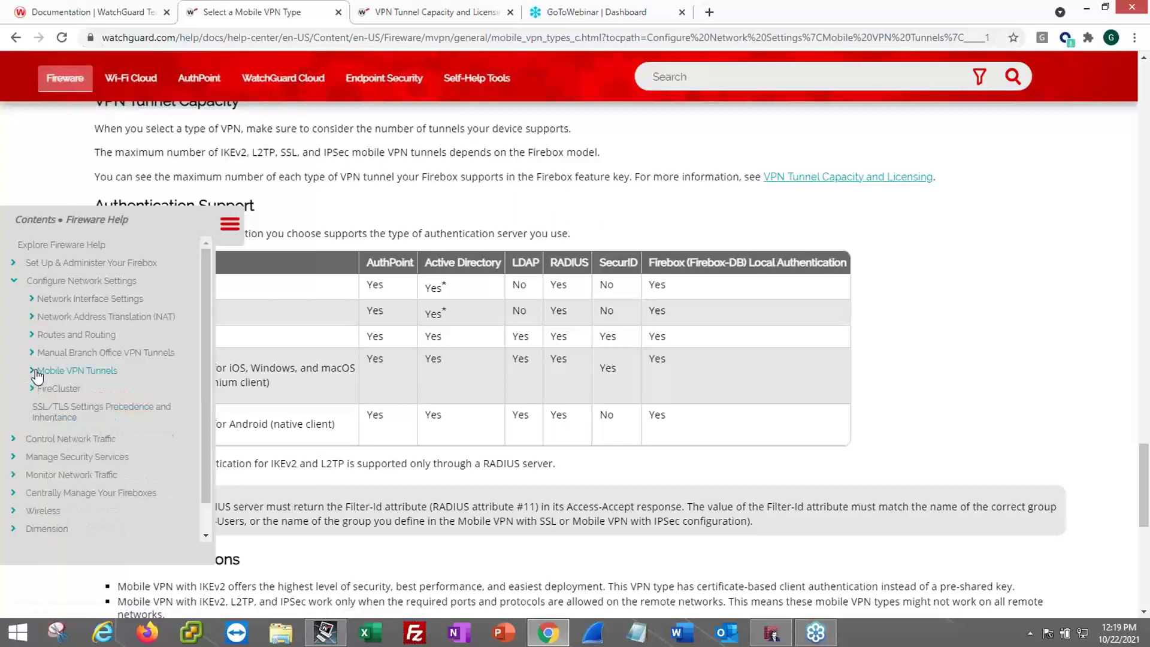
{"action": "left_click", "coordinate": [36, 373]}
{"action": "scroll", "coordinate": [103, 386], "scroll_direction": "down", "scroll_amount": 3}
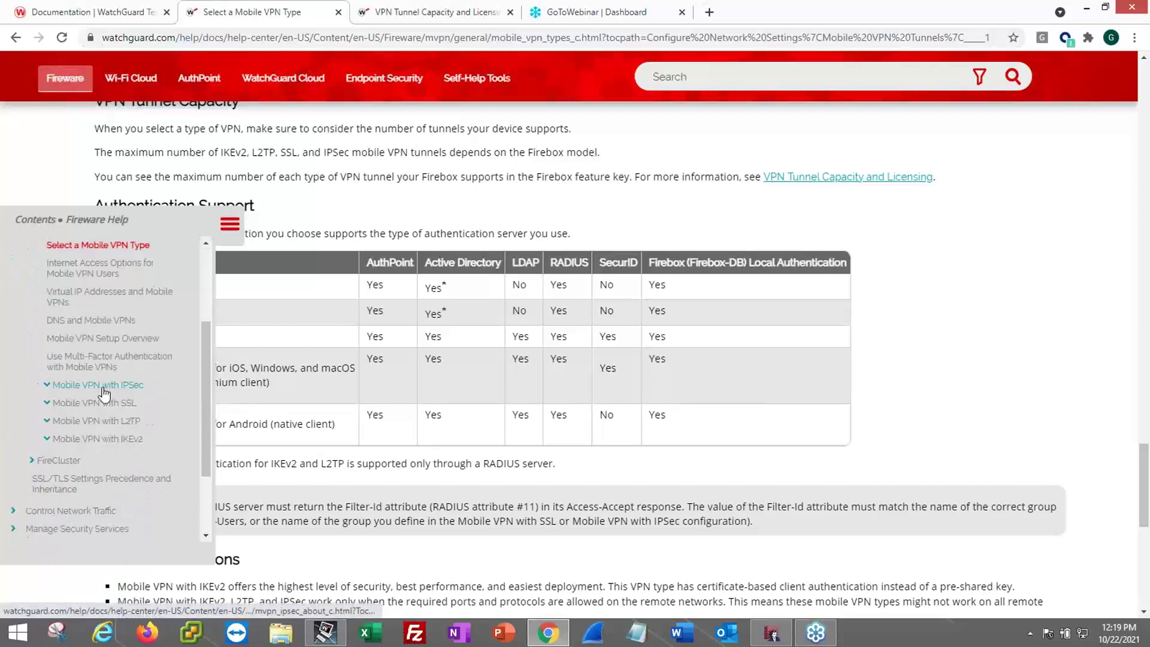
{"action": "scroll", "coordinate": [74, 432], "scroll_direction": "down", "scroll_amount": 1}
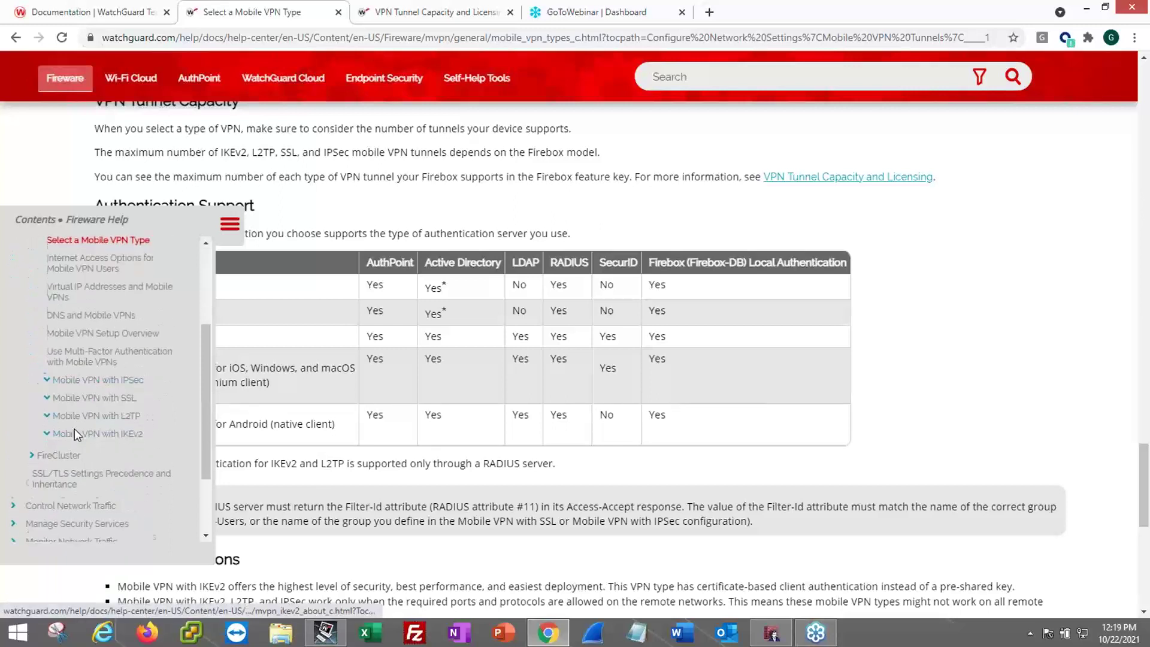
{"action": "scroll", "coordinate": [74, 429], "scroll_direction": "down", "scroll_amount": 1}
- Expand Mobile VPN with IKEv2 and browse its child topics
{"action": "left_click", "coordinate": [47, 368]}
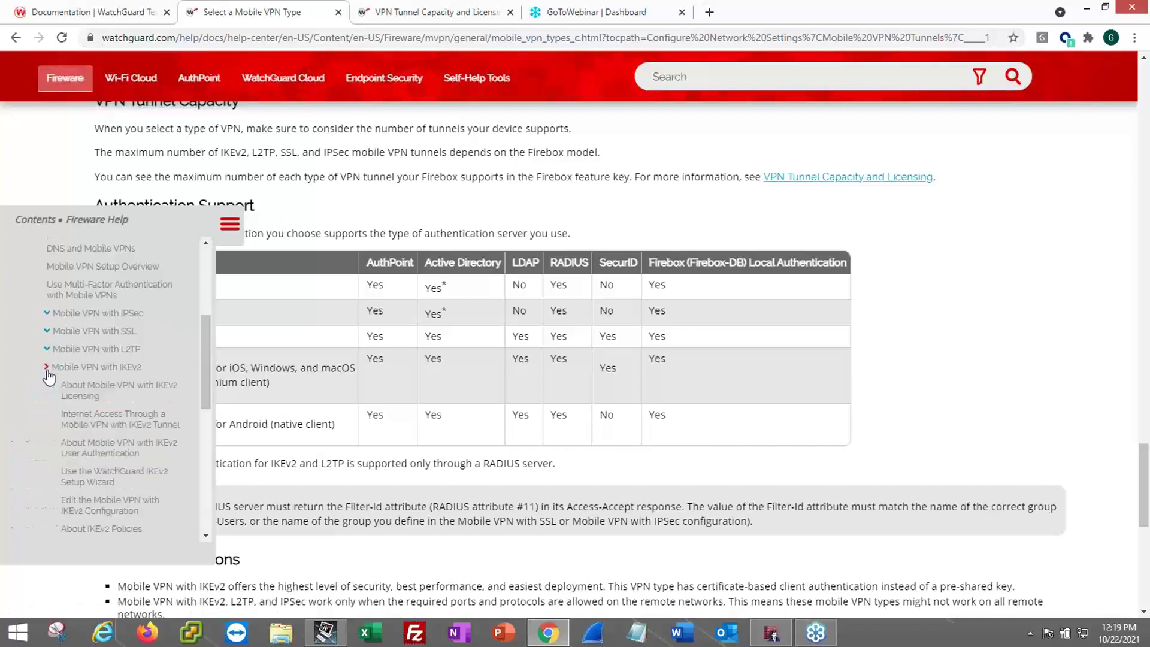
{"action": "scroll", "coordinate": [94, 379], "scroll_direction": "down", "scroll_amount": 3}
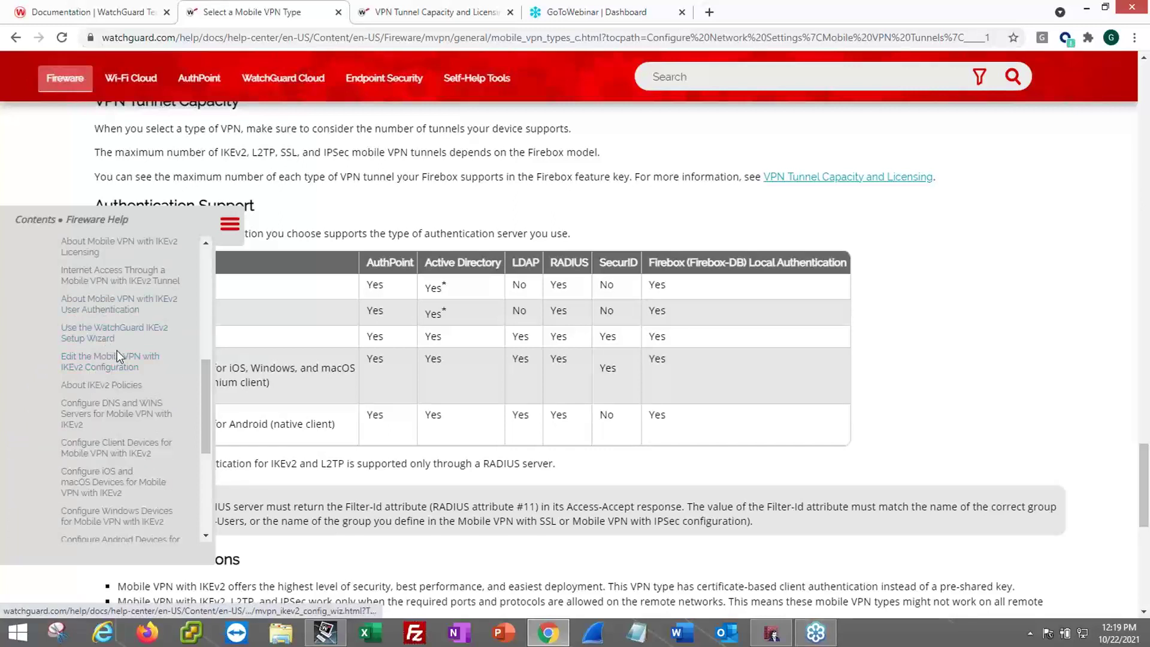
{"action": "scroll", "coordinate": [117, 344], "scroll_direction": "down", "scroll_amount": 3}
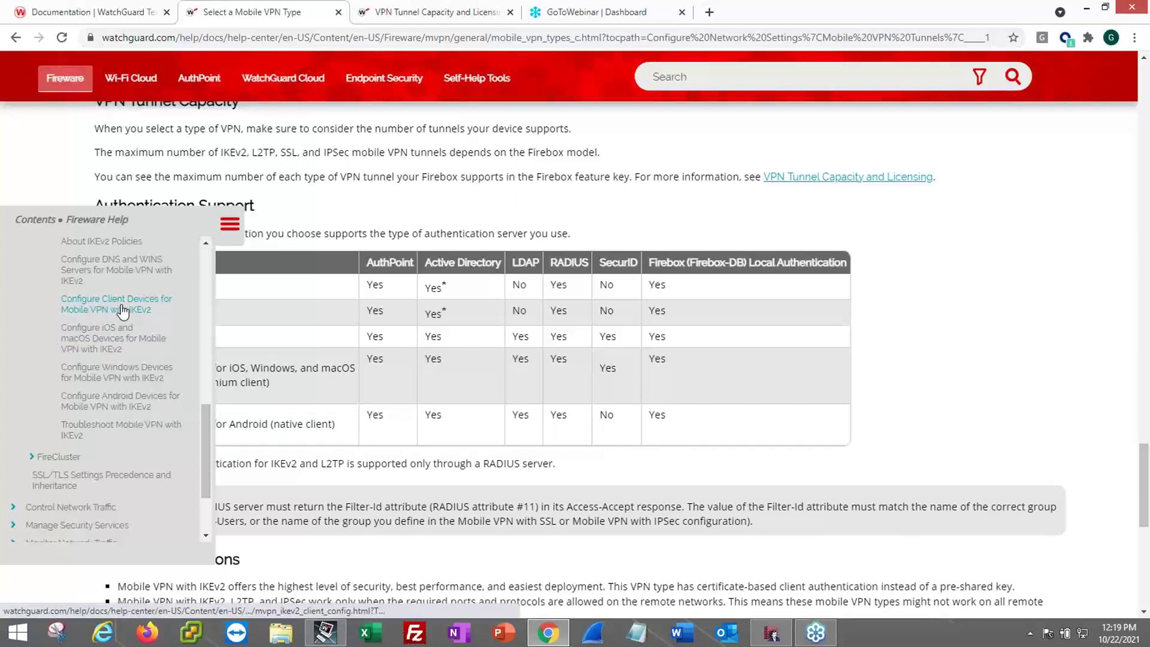
{"action": "scroll", "coordinate": [123, 310], "scroll_direction": "up", "scroll_amount": 1}
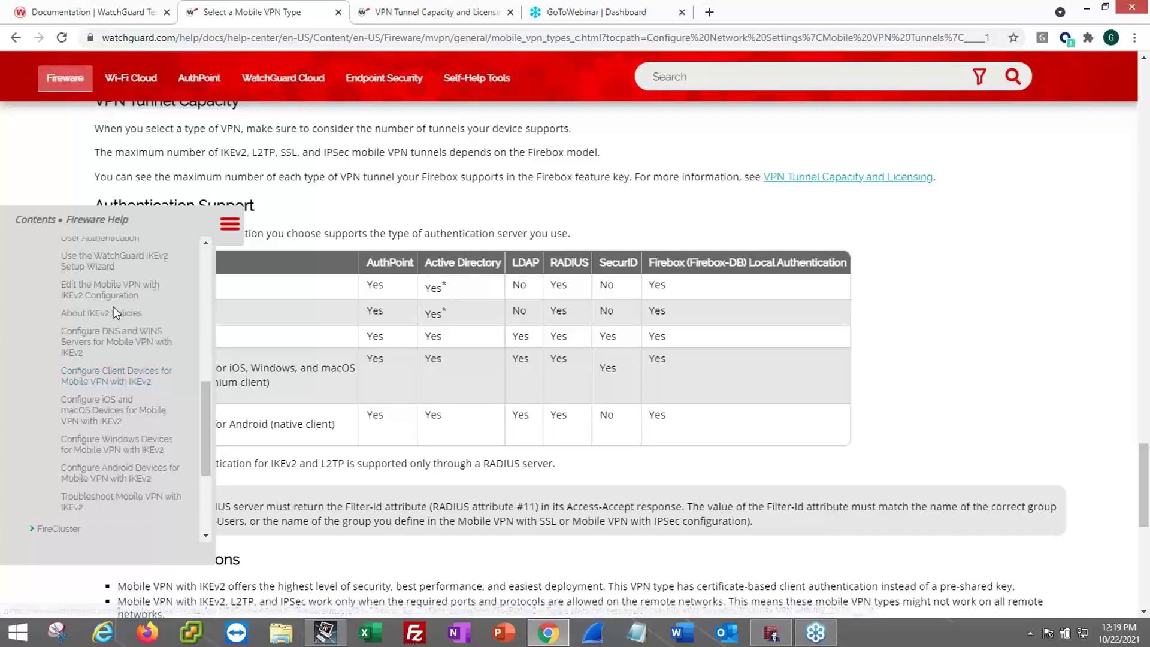
{"action": "scroll", "coordinate": [107, 310], "scroll_direction": "up", "scroll_amount": 1}
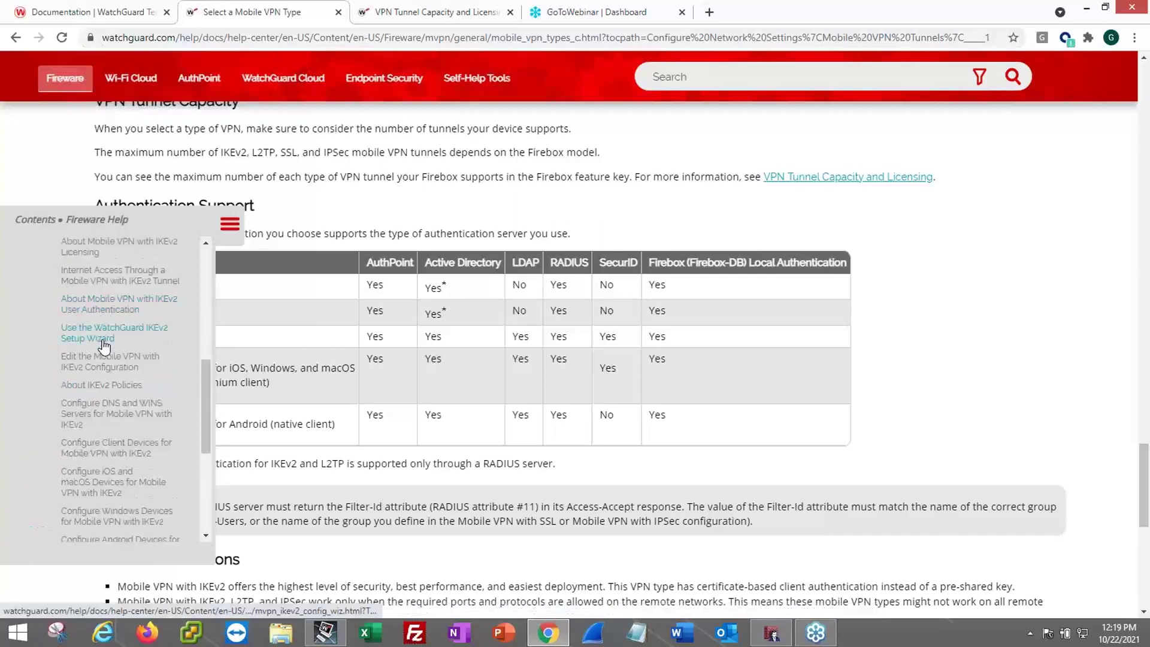
{"action": "scroll", "coordinate": [120, 350], "scroll_direction": "up", "scroll_amount": 1}
{"action": "scroll", "coordinate": [111, 347], "scroll_direction": "down", "scroll_amount": 1}
{"action": "scroll", "coordinate": [113, 359], "scroll_direction": "down", "scroll_amount": 1}
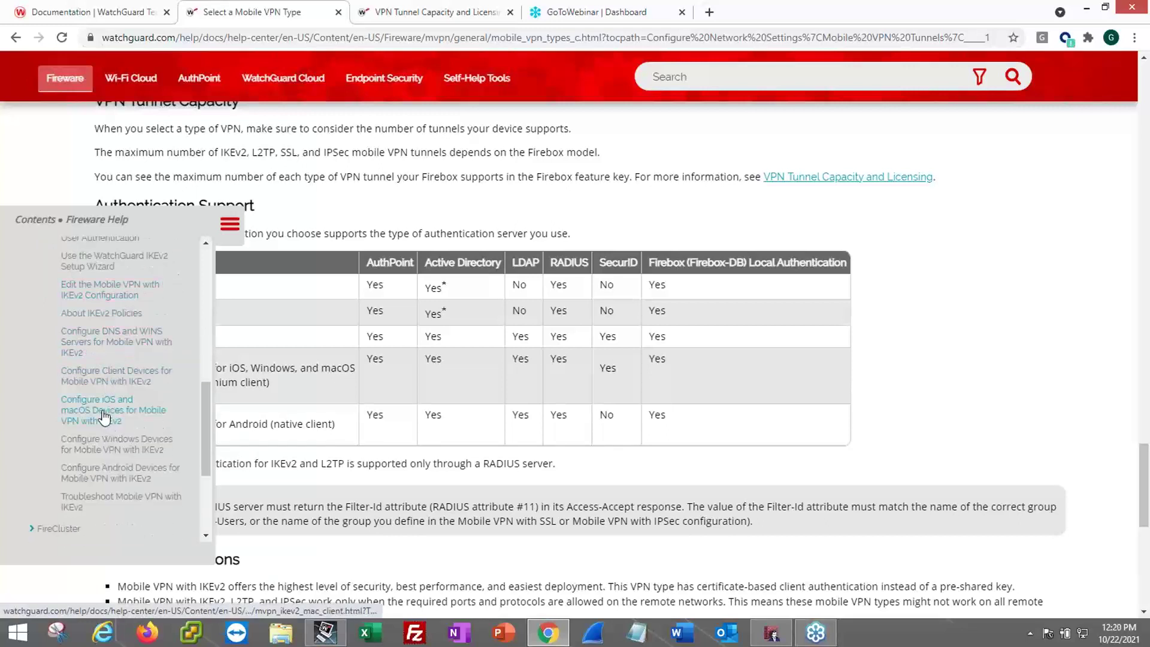
- Open the Configure Client Devices for Mobile VPN with IKEv2 help topic
{"action": "left_click", "coordinate": [104, 379]}
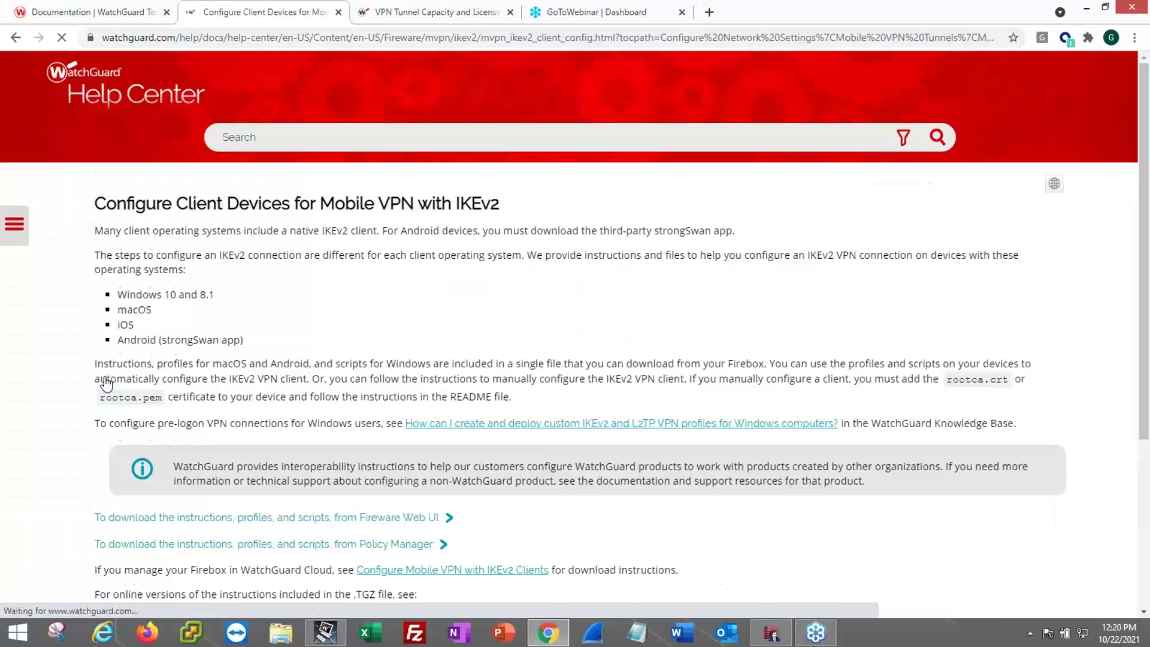
{"action": "scroll", "coordinate": [569, 362], "scroll_direction": "down", "scroll_amount": 2}
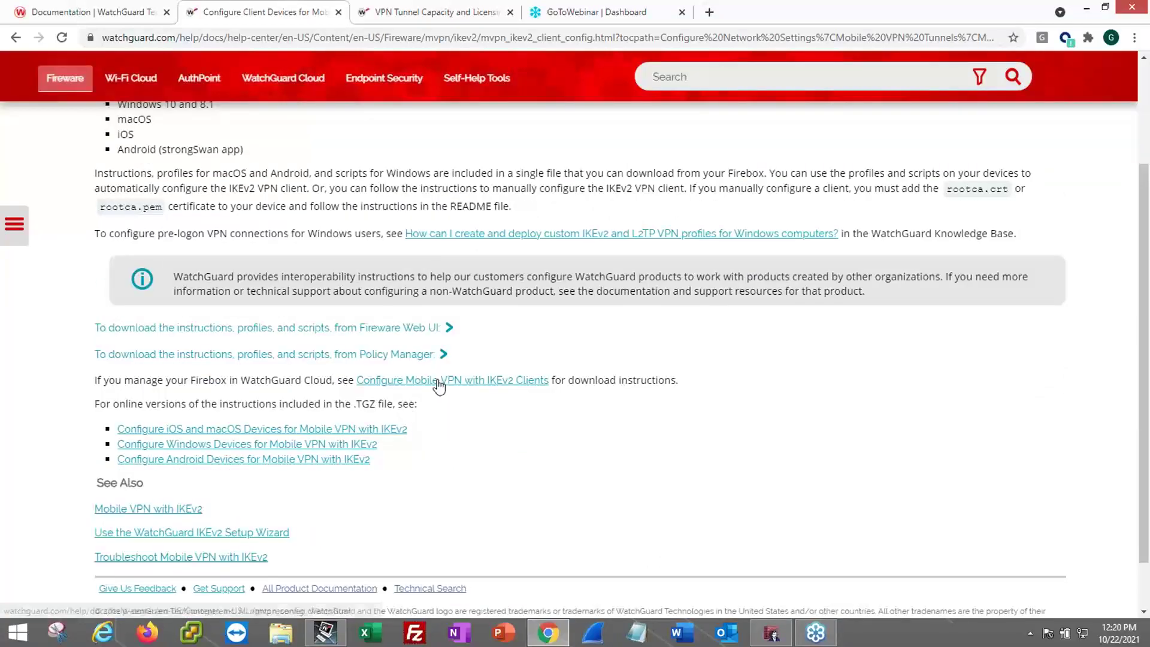
{"action": "scroll", "coordinate": [432, 381], "scroll_direction": "up", "scroll_amount": 2}
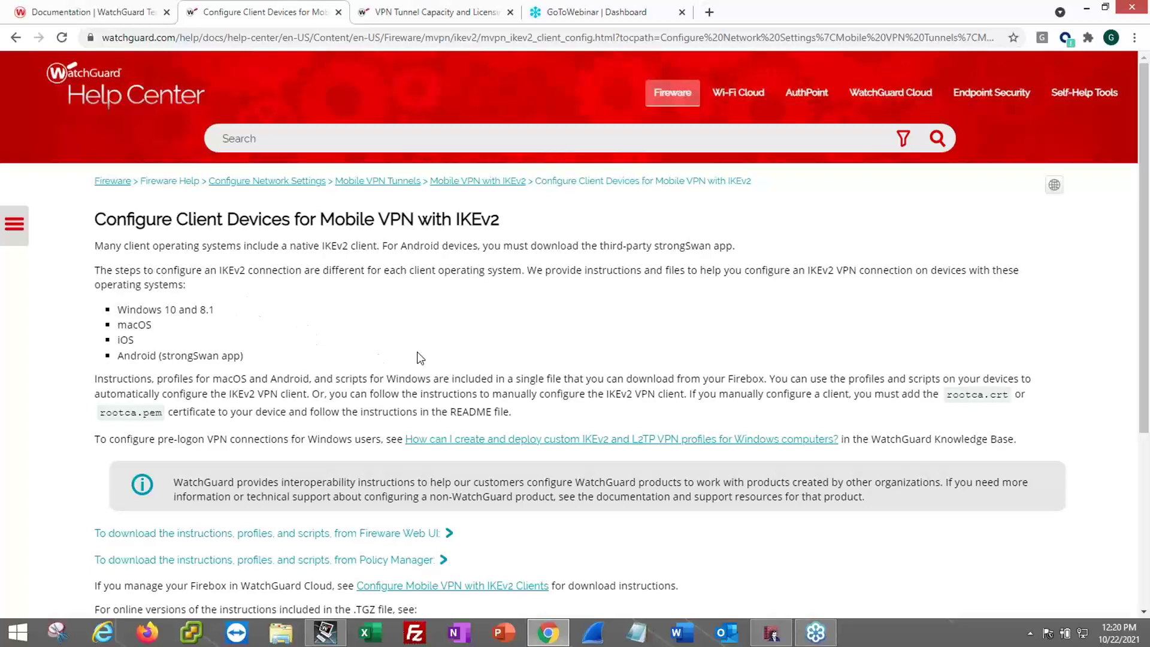
{"action": "scroll", "coordinate": [446, 355], "scroll_direction": "down", "scroll_amount": 3}
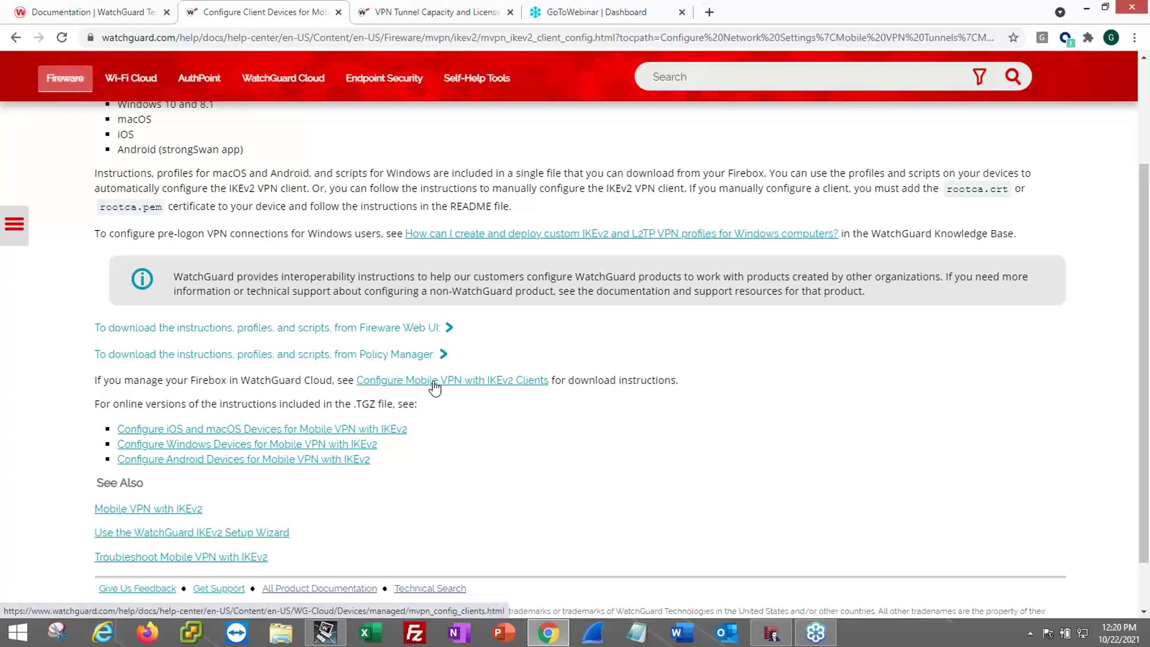
- Open the IKEv2 Clients link in a new tab, browse the tabs, and return
{"action": "right_click", "coordinate": [435, 388]}
{"action": "left_click", "coordinate": [464, 393]}
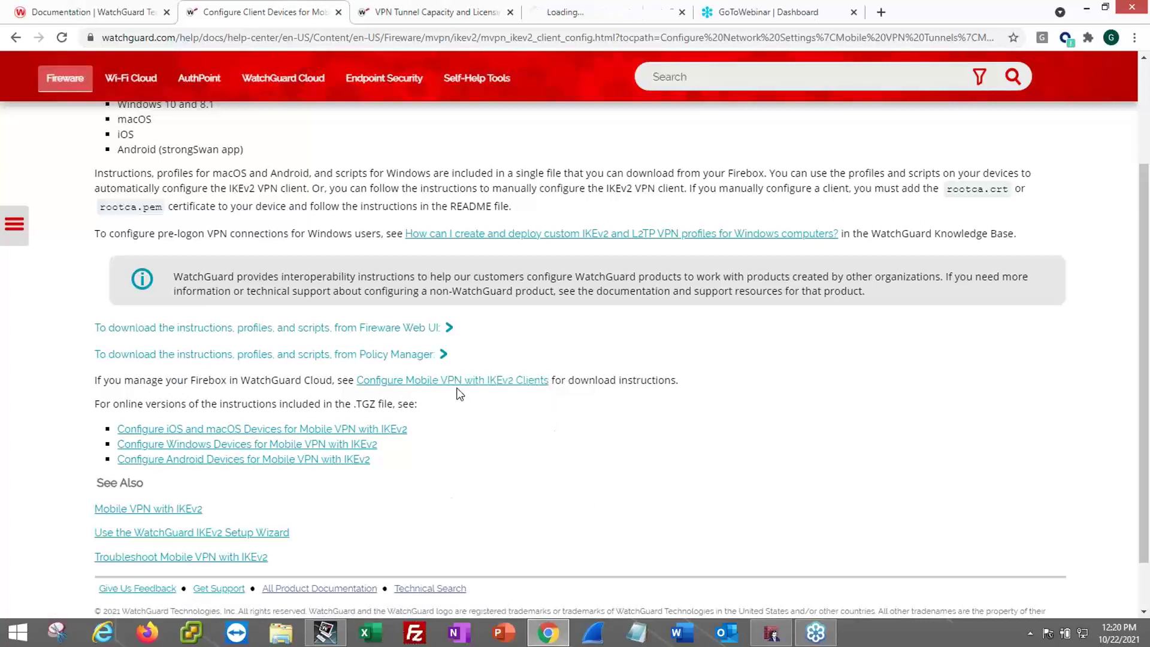
{"action": "left_click", "coordinate": [561, 14]}
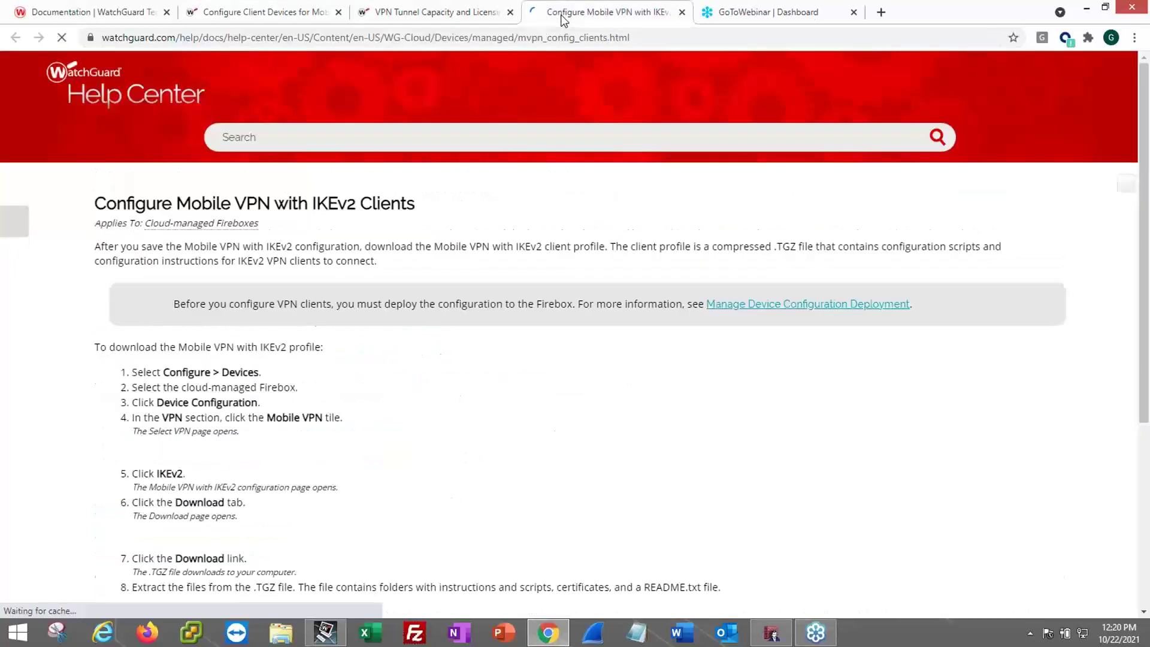
{"action": "scroll", "coordinate": [536, 356], "scroll_direction": "down", "scroll_amount": 10}
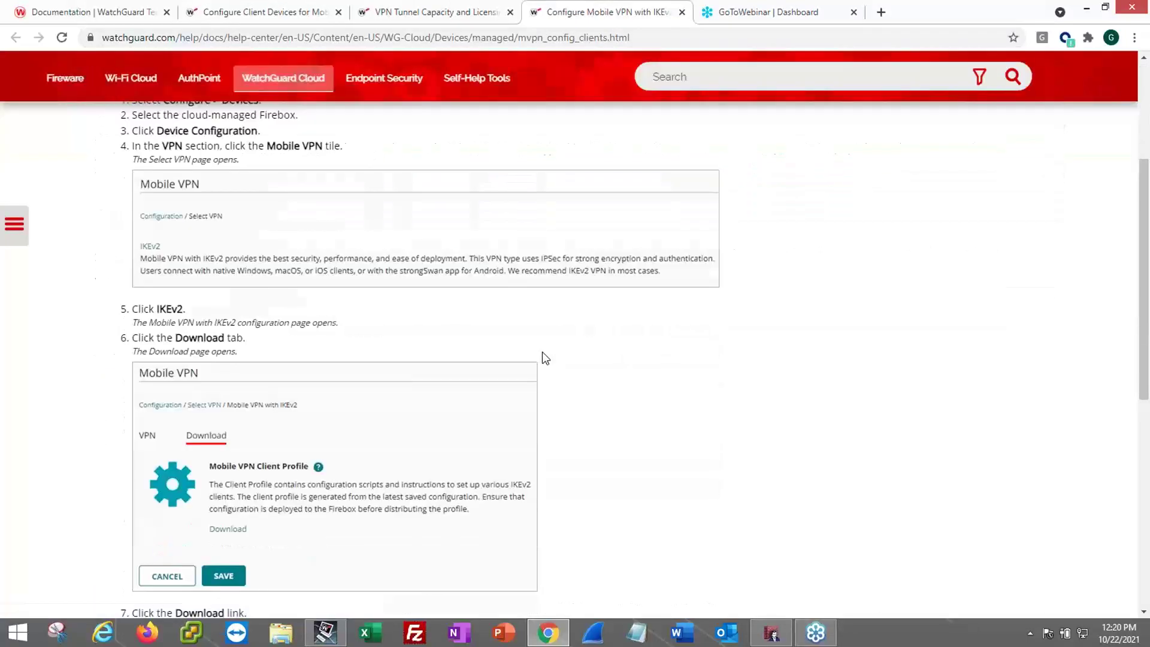
{"action": "scroll", "coordinate": [561, 362], "scroll_direction": "down", "scroll_amount": 3}
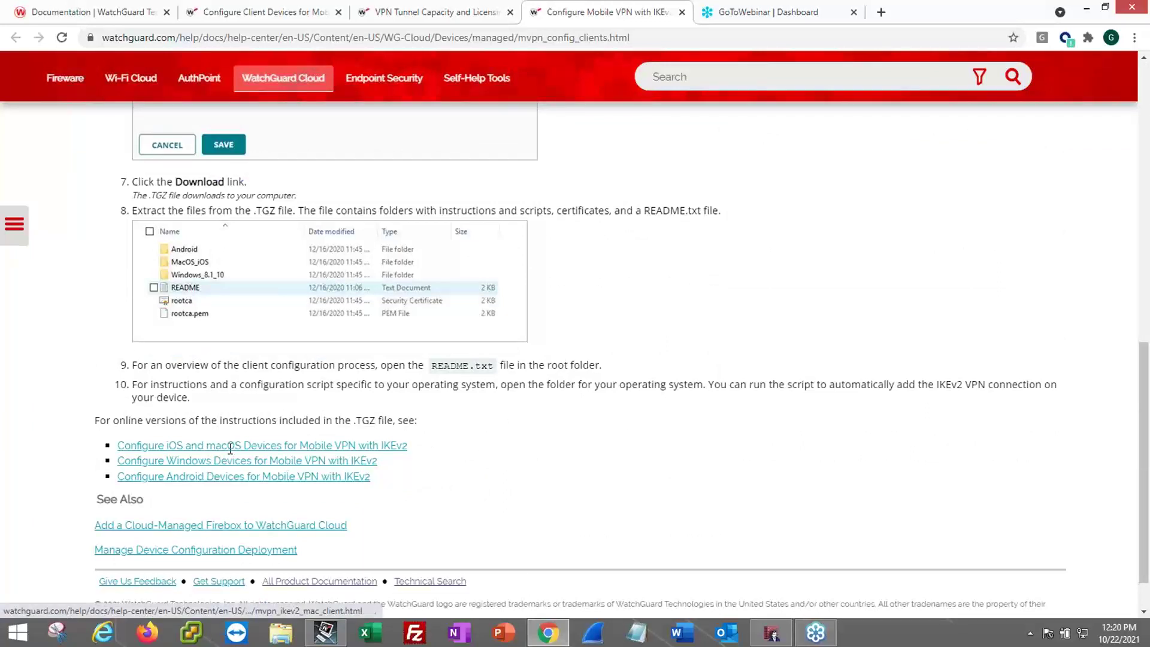
{"action": "scroll", "coordinate": [383, 405], "scroll_direction": "up", "scroll_amount": 4}
{"action": "scroll", "coordinate": [394, 411], "scroll_direction": "up", "scroll_amount": 10}
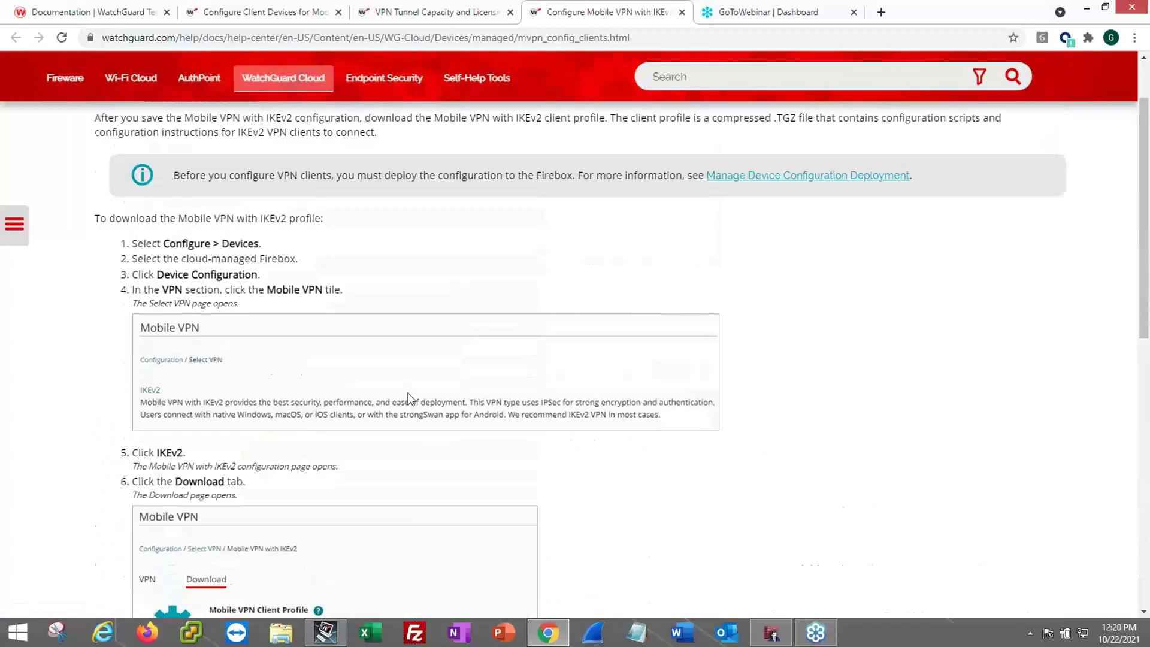
{"action": "left_click", "coordinate": [433, 12]}
{"action": "scroll", "coordinate": [455, 329], "scroll_direction": "down", "scroll_amount": 5}
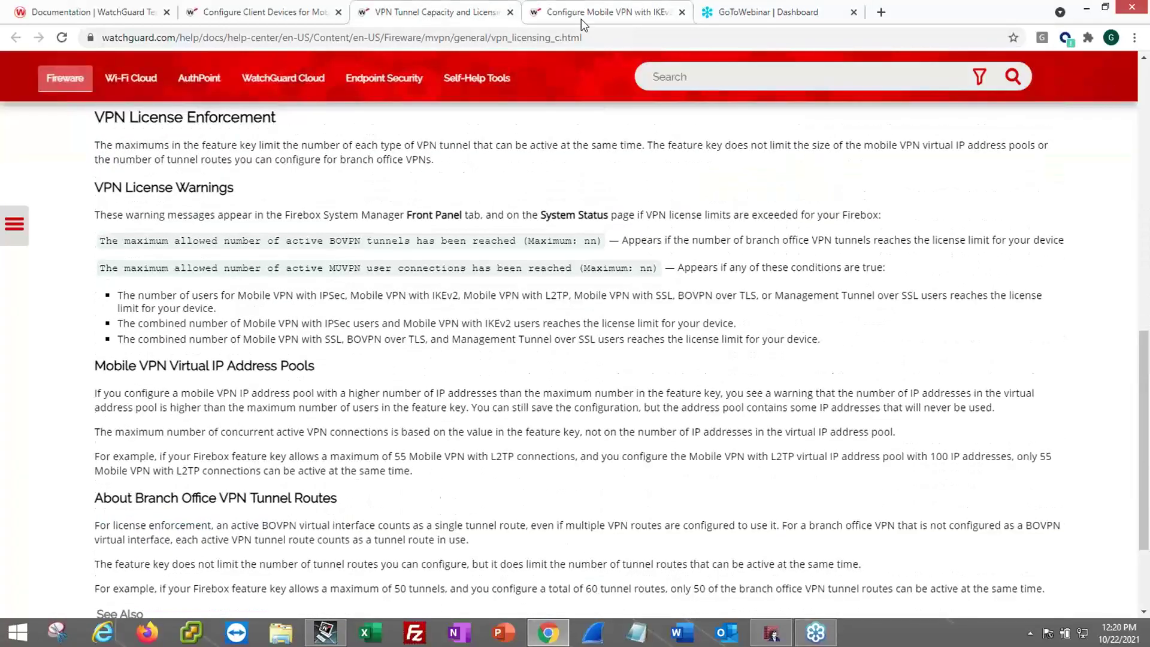
{"action": "left_click", "coordinate": [578, 13]}
{"action": "left_click", "coordinate": [255, 18]}
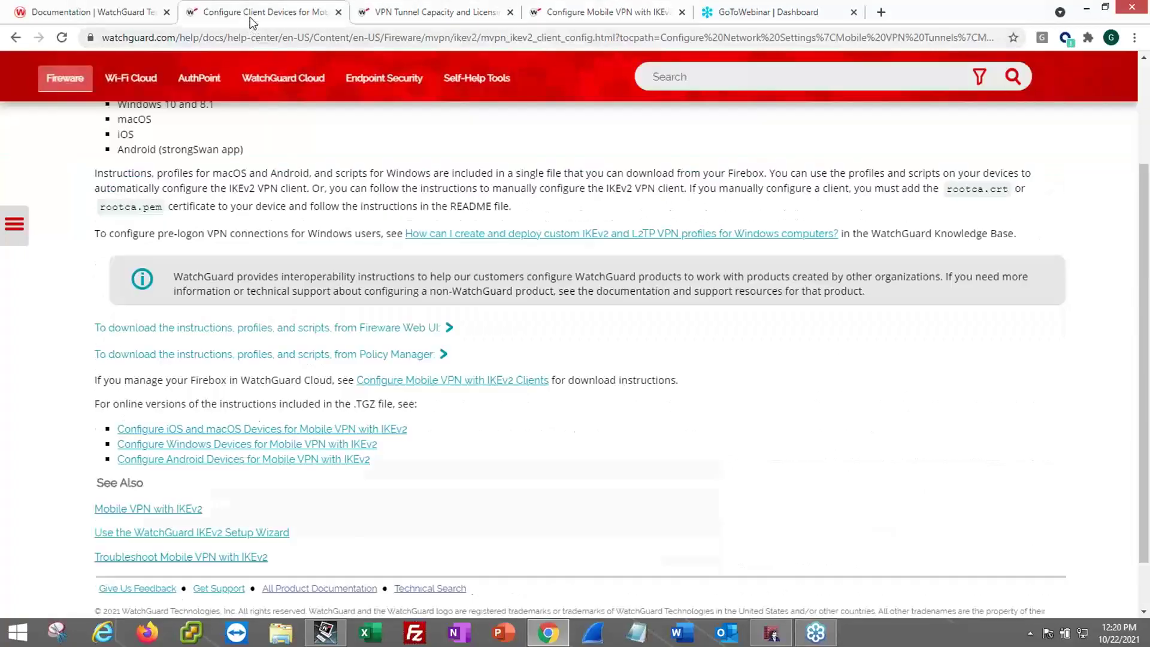
- Expand the Policy Manager download instructions and read the steps for extracting the client .TGZ file
{"action": "left_click", "coordinate": [396, 354]}
{"action": "scroll", "coordinate": [419, 383], "scroll_direction": "down", "scroll_amount": 5}
{"action": "scroll", "coordinate": [446, 395], "scroll_direction": "down", "scroll_amount": 8}
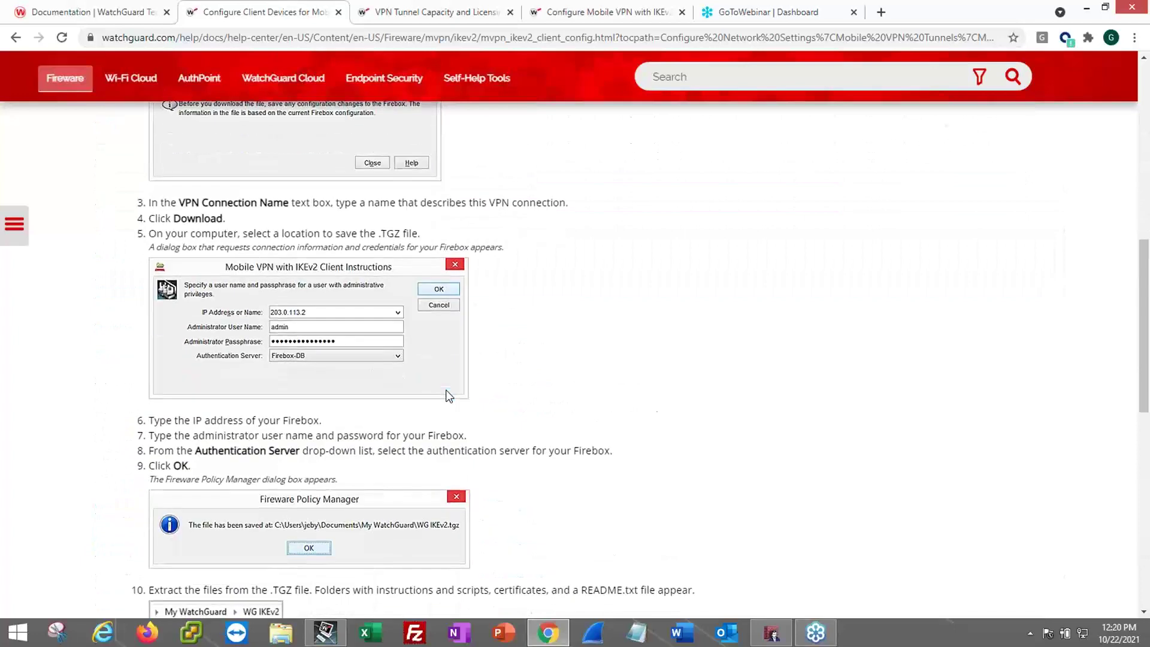
{"action": "scroll", "coordinate": [452, 396], "scroll_direction": "down", "scroll_amount": 2}
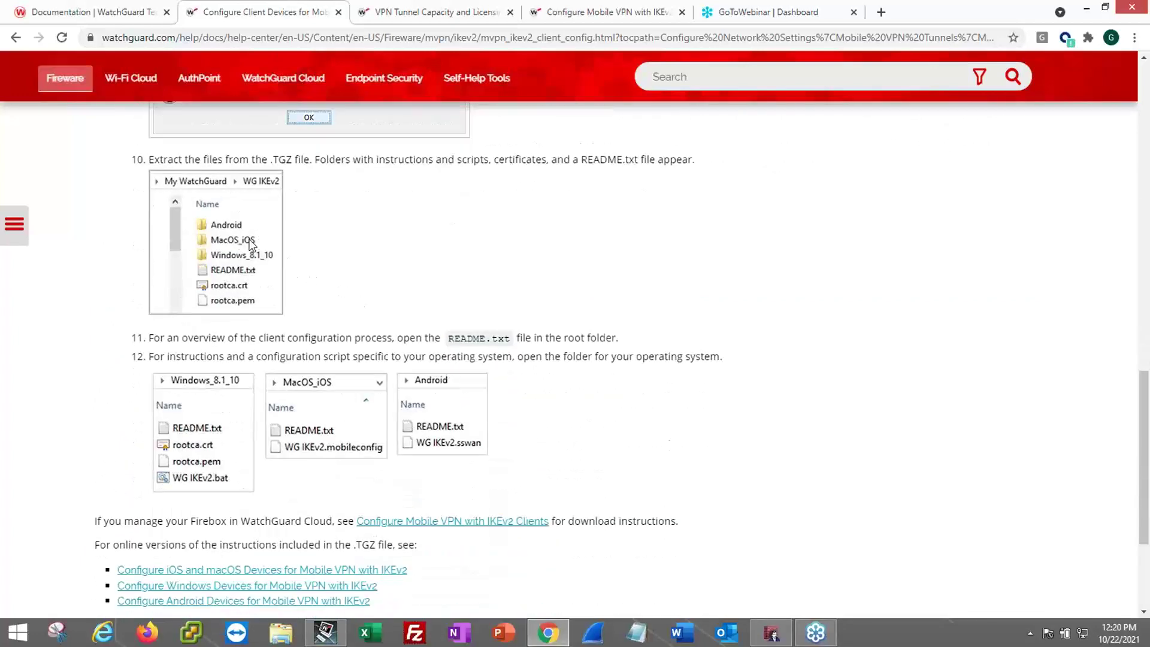
{"action": "scroll", "coordinate": [237, 242], "scroll_direction": "up", "scroll_amount": 2}
{"action": "scroll", "coordinate": [282, 399], "scroll_direction": "down", "scroll_amount": 2}
{"action": "scroll", "coordinate": [380, 290], "scroll_direction": "up", "scroll_amount": 5}
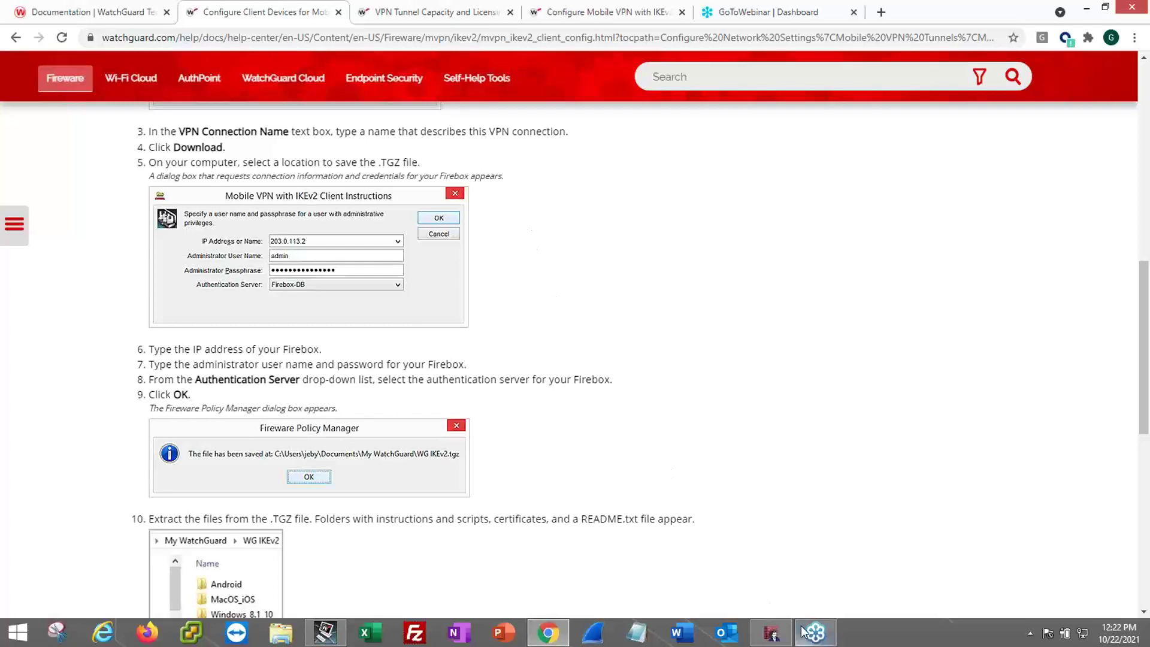
- In Policy Manager, cancel the profile save, close the instructions, and open Mobile VPN with SSL configuration
{"action": "left_click", "coordinate": [772, 636]}
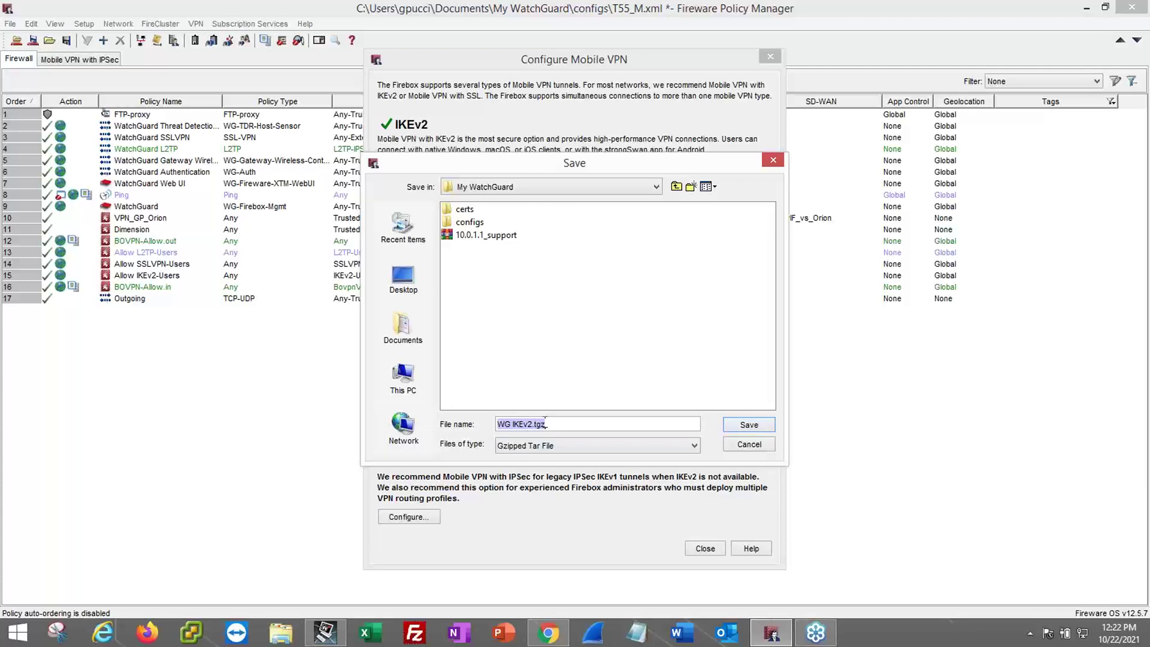
{"action": "left_click", "coordinate": [750, 447]}
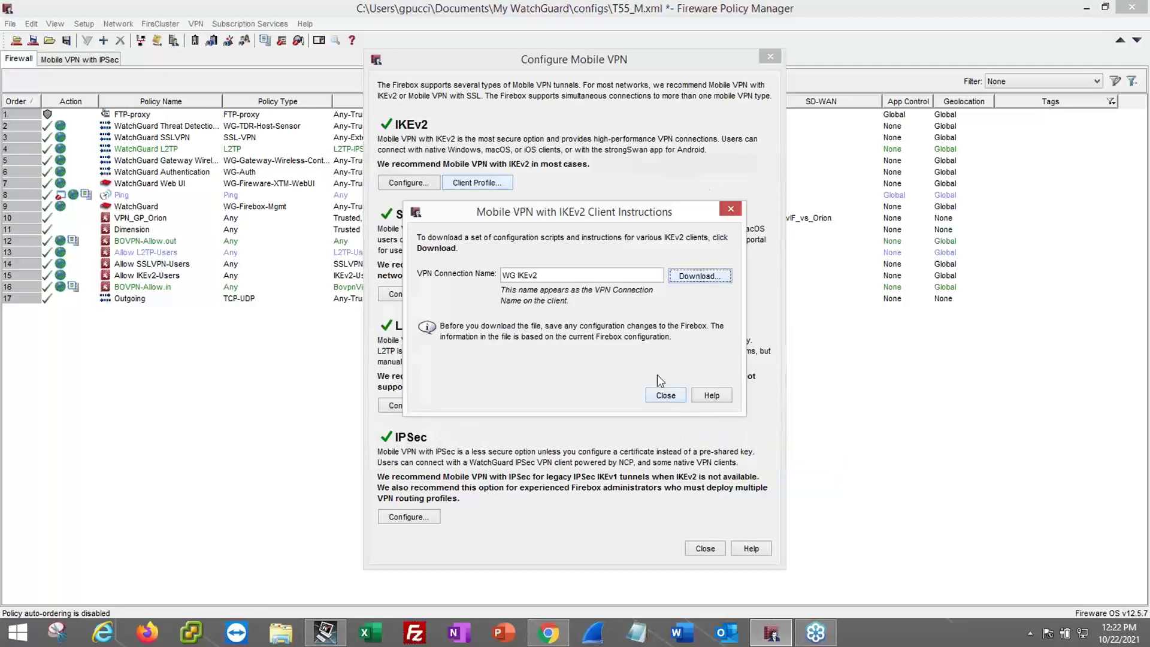
{"action": "left_click", "coordinate": [665, 395]}
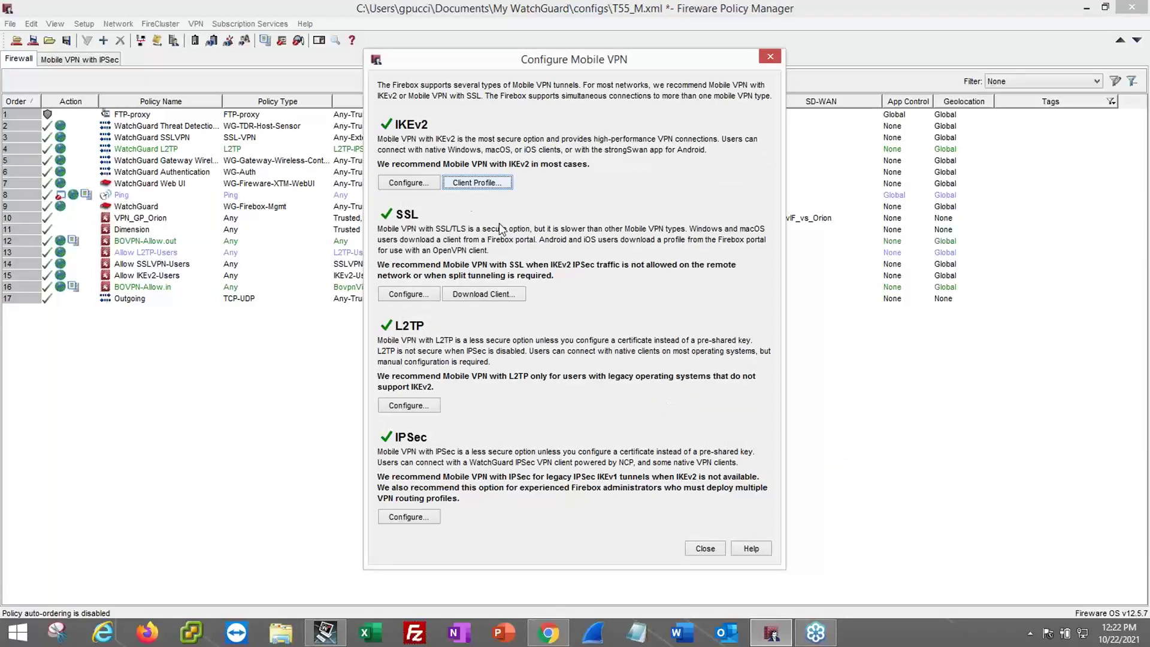
{"action": "left_click", "coordinate": [397, 294]}
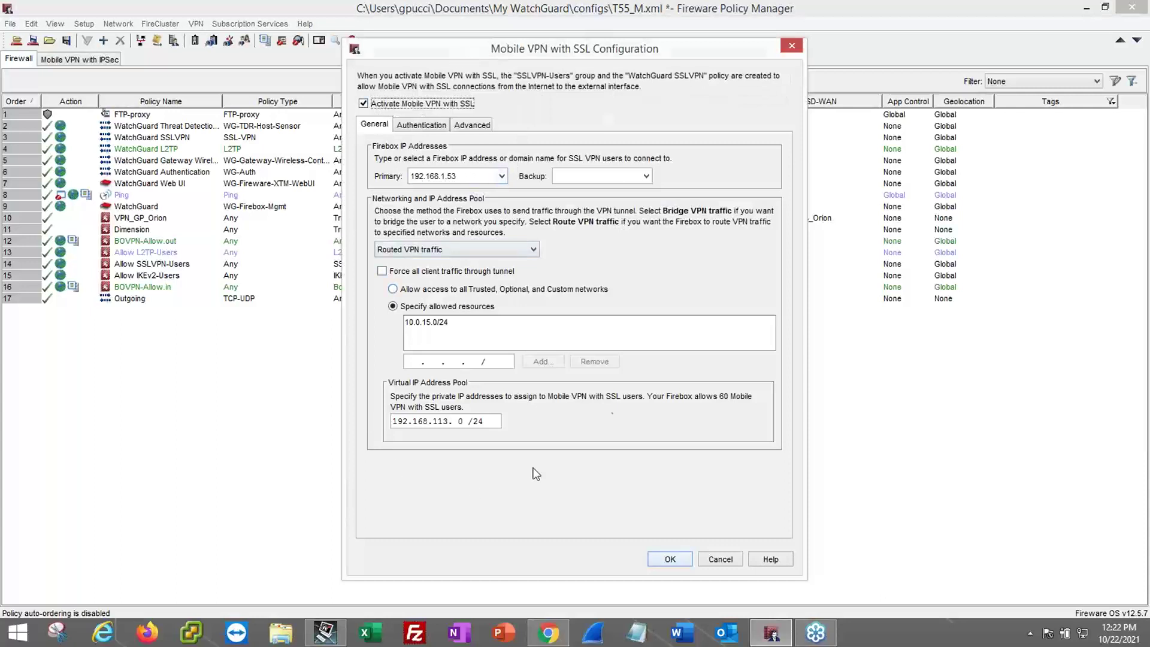
- Review the SSL VPN Authentication tab's servers and users, then close the Mobile VPN with SSL dialog
{"action": "left_click", "coordinate": [421, 126]}
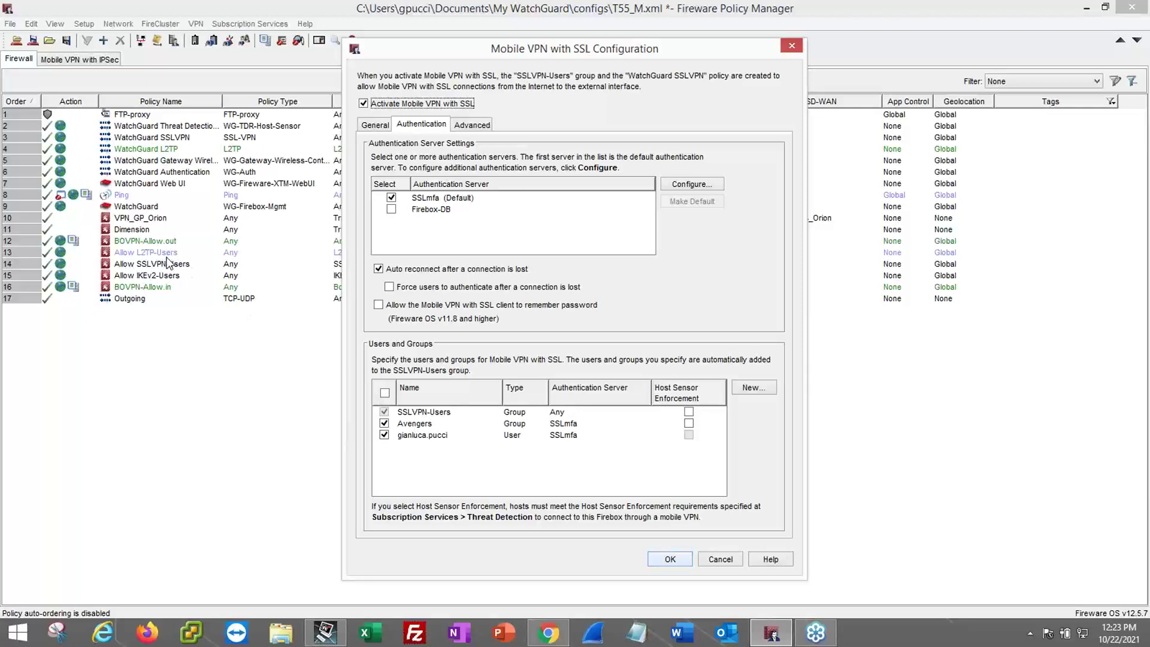
{"action": "left_click", "coordinate": [791, 46]}
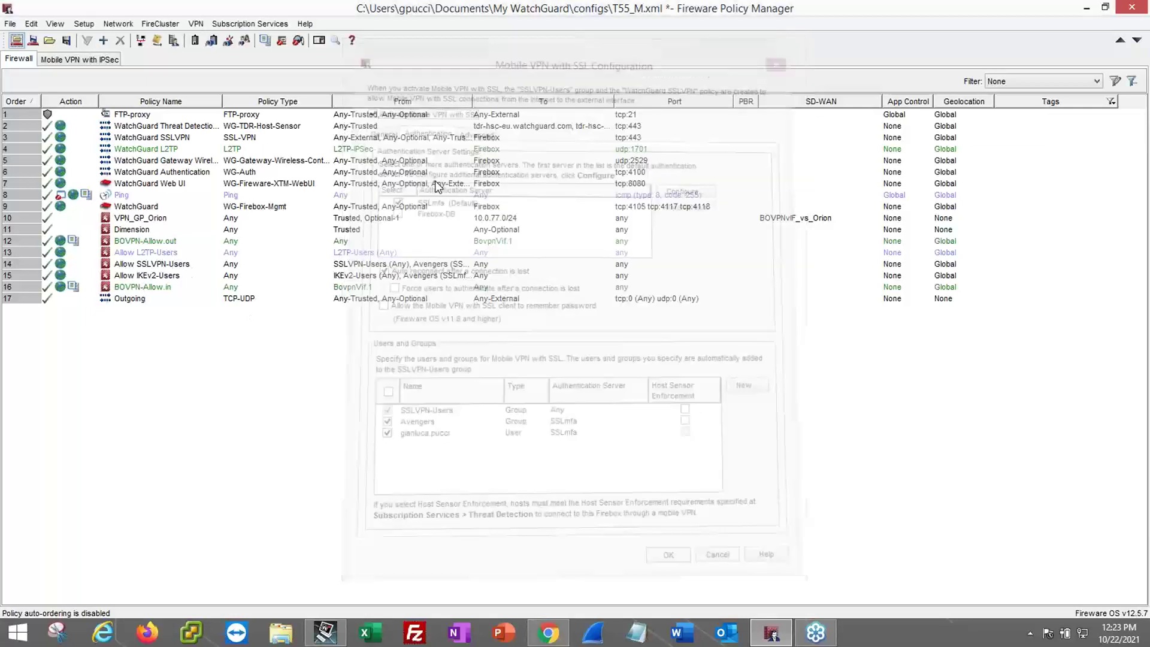
- Select the Allow SSLVPN-Users policy, check the IKEv2 help page, and restore Policy Manager
{"action": "left_click", "coordinate": [171, 265]}
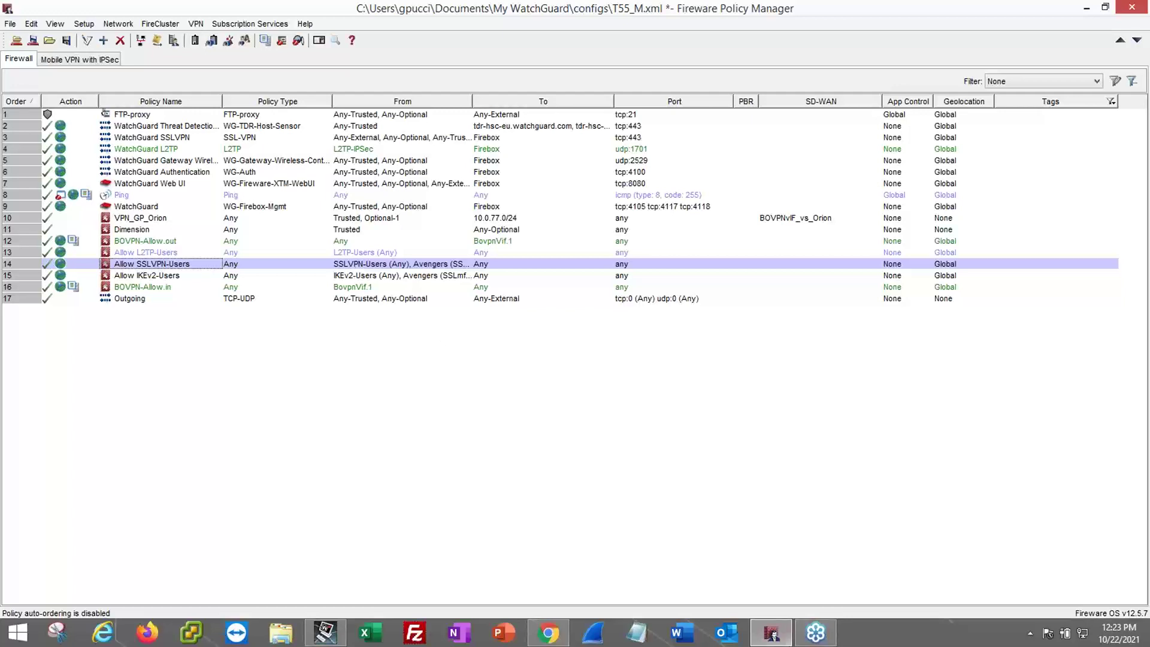
{"action": "left_click", "coordinate": [788, 641]}
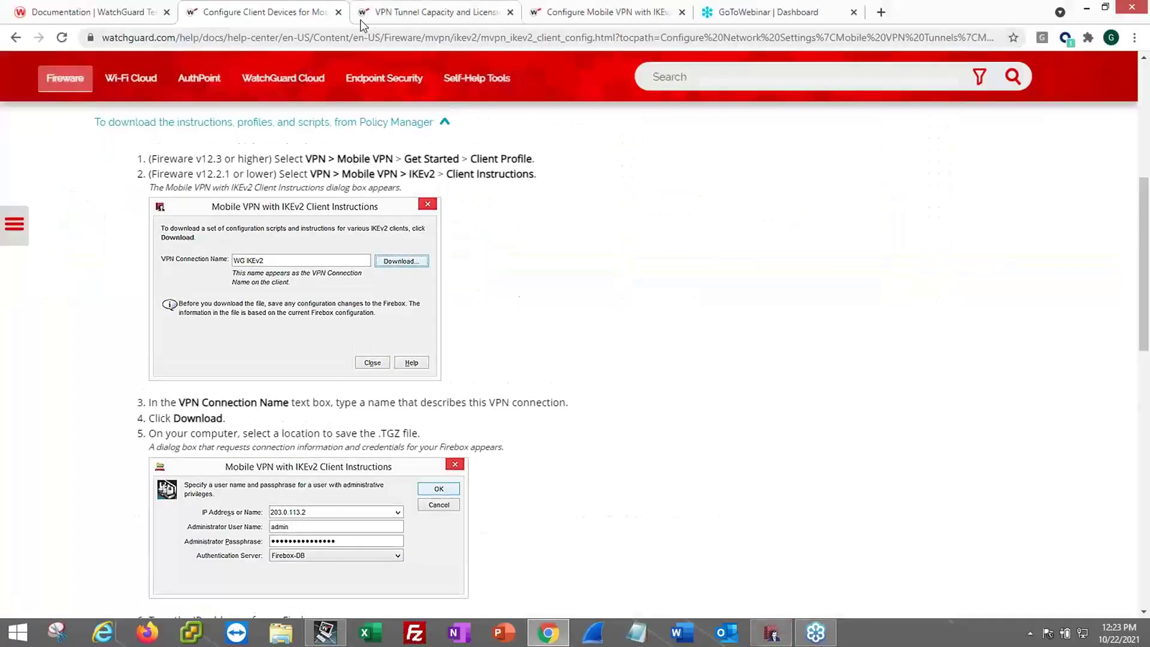
{"action": "left_click", "coordinate": [759, 638]}
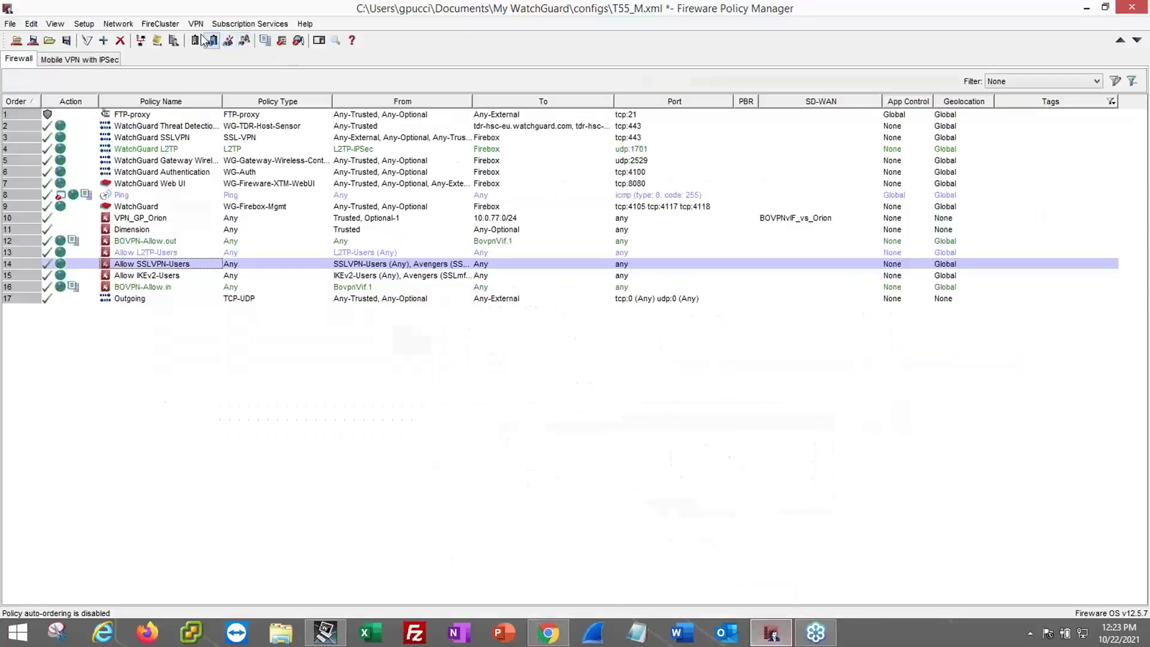
- Open the Mobile VPN Get Started overview and review the SSL VPN client download options
{"action": "left_click", "coordinate": [195, 24]}
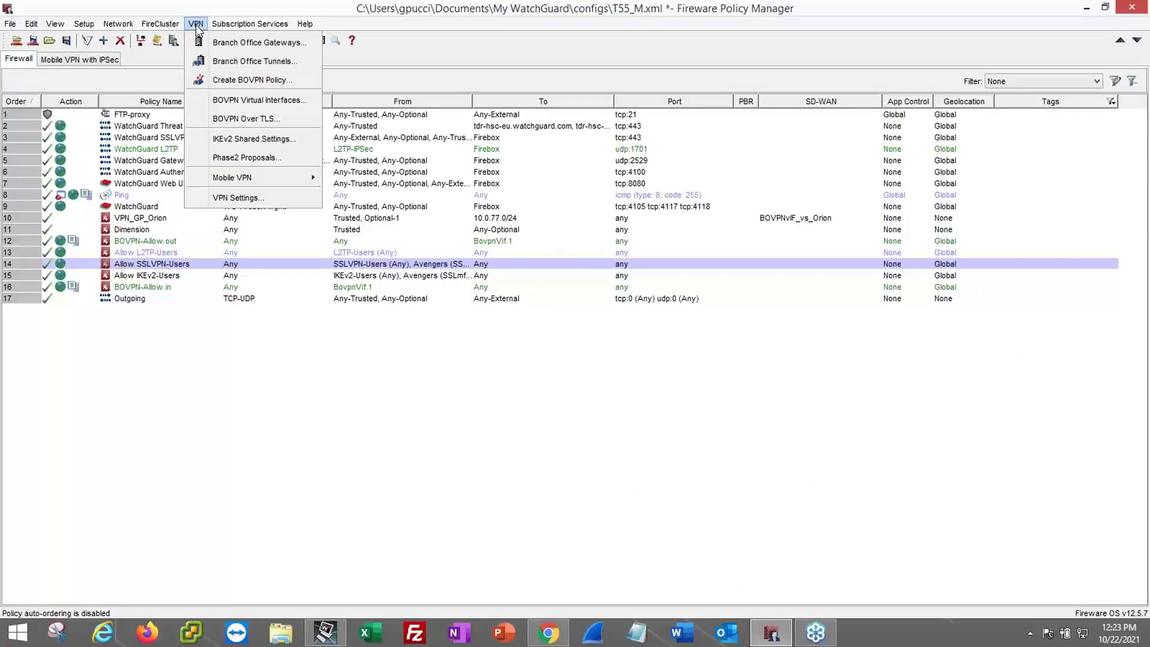
{"action": "mouse_move", "coordinate": [252, 178]}
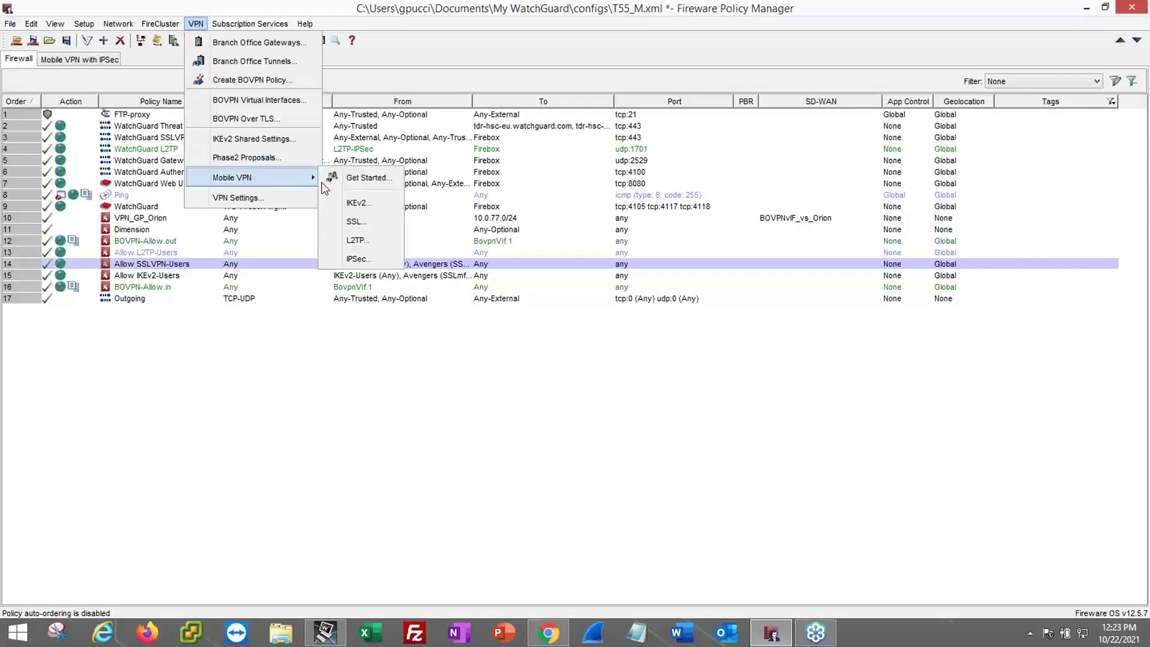
{"action": "left_click", "coordinate": [361, 178]}
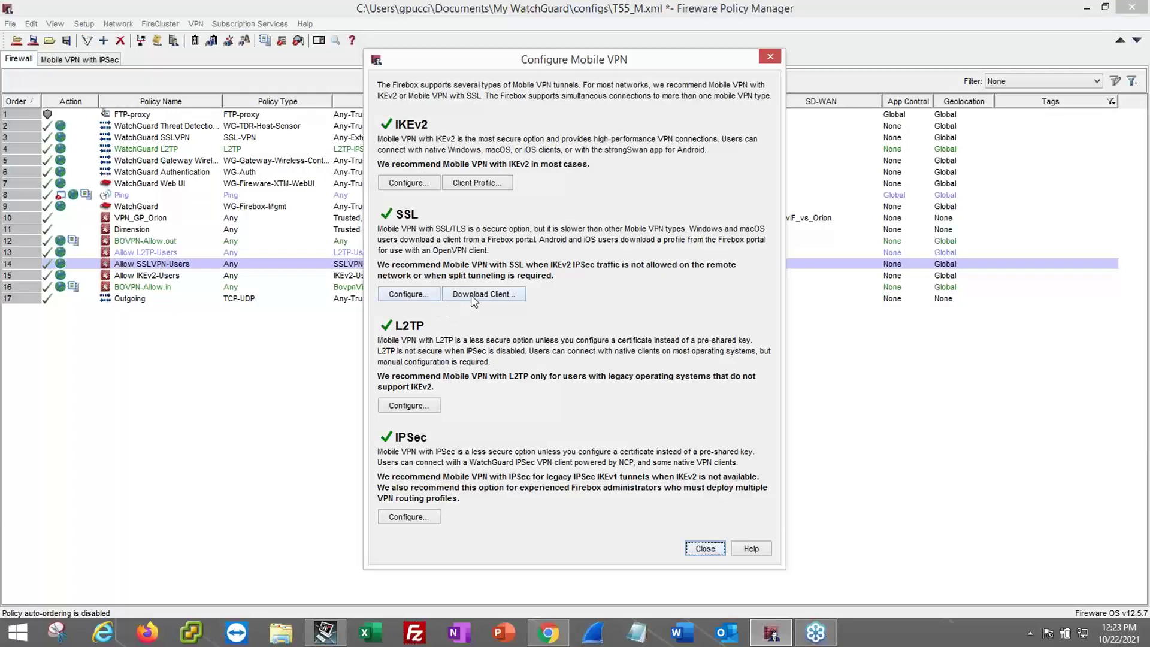
{"action": "left_click", "coordinate": [471, 295]}
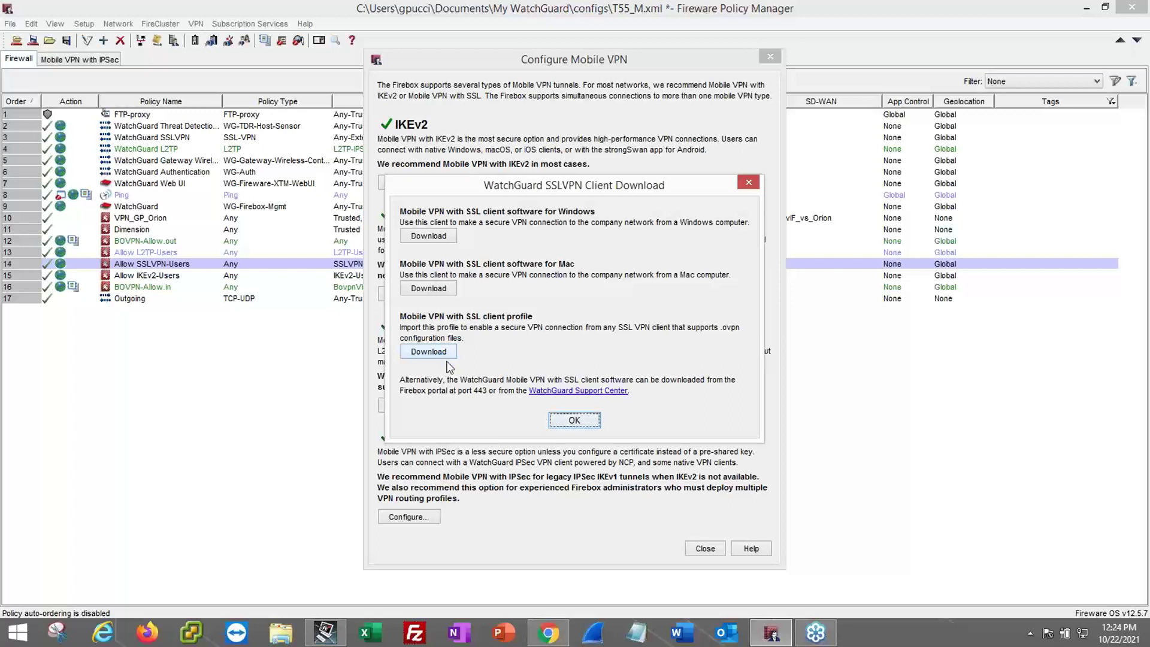
{"action": "left_click", "coordinate": [421, 356]}
{"action": "left_click", "coordinate": [573, 421]}
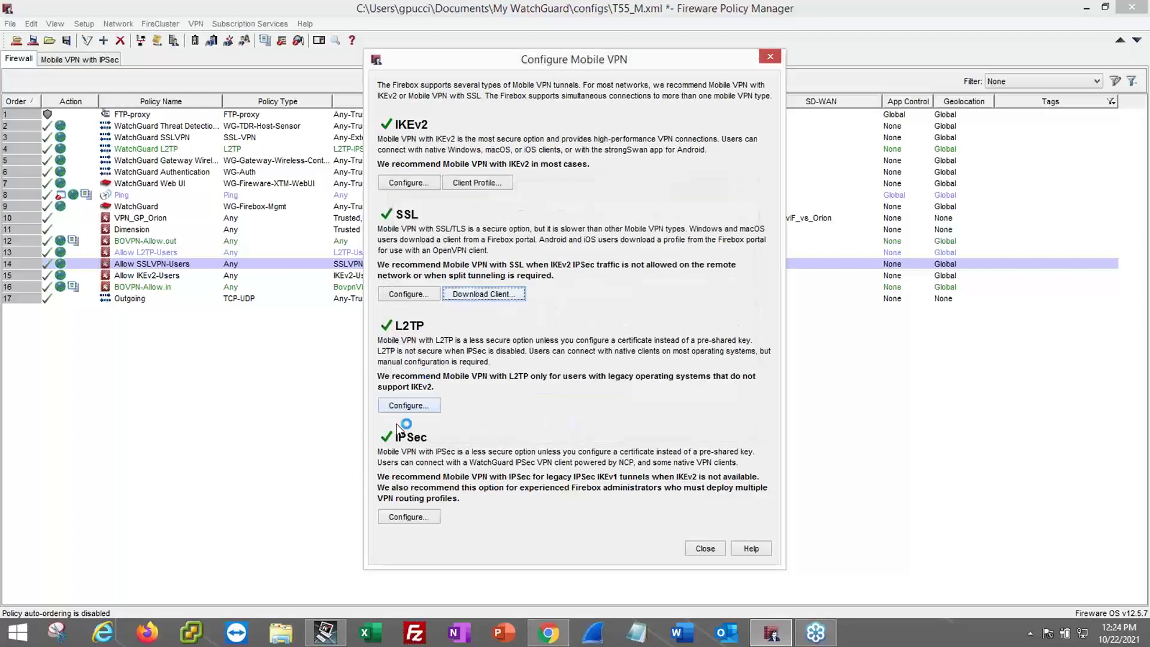
- Review the L2TP Authentication and Networking settings, then cancel without changes
{"action": "left_click", "coordinate": [412, 406]}
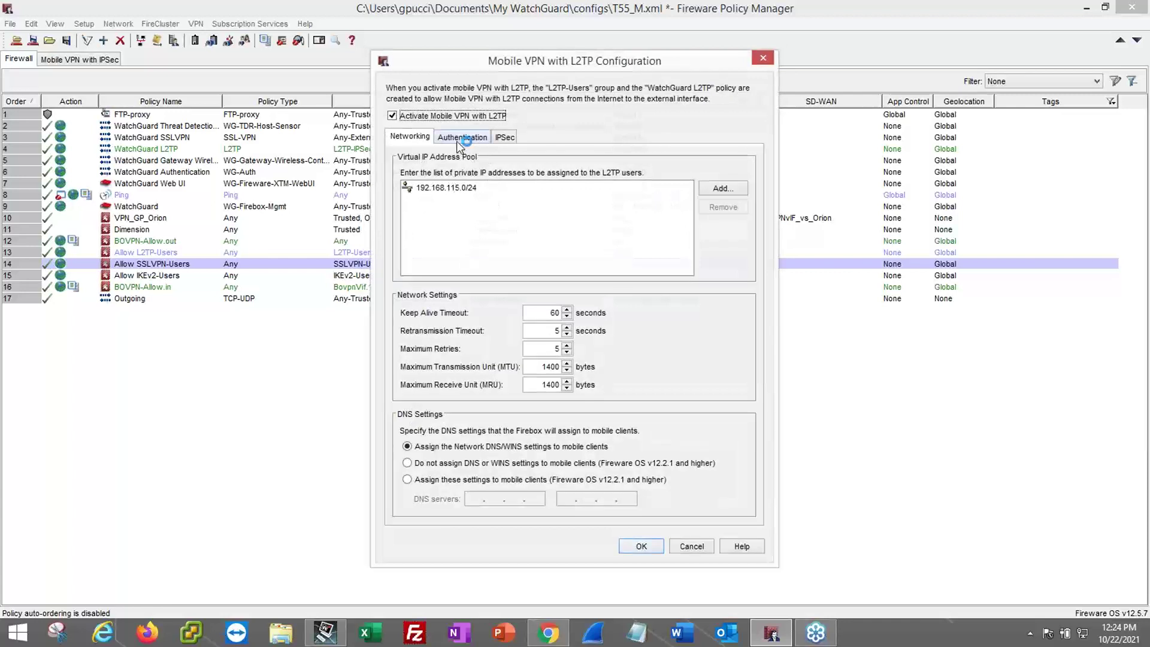
{"action": "left_click", "coordinate": [457, 137]}
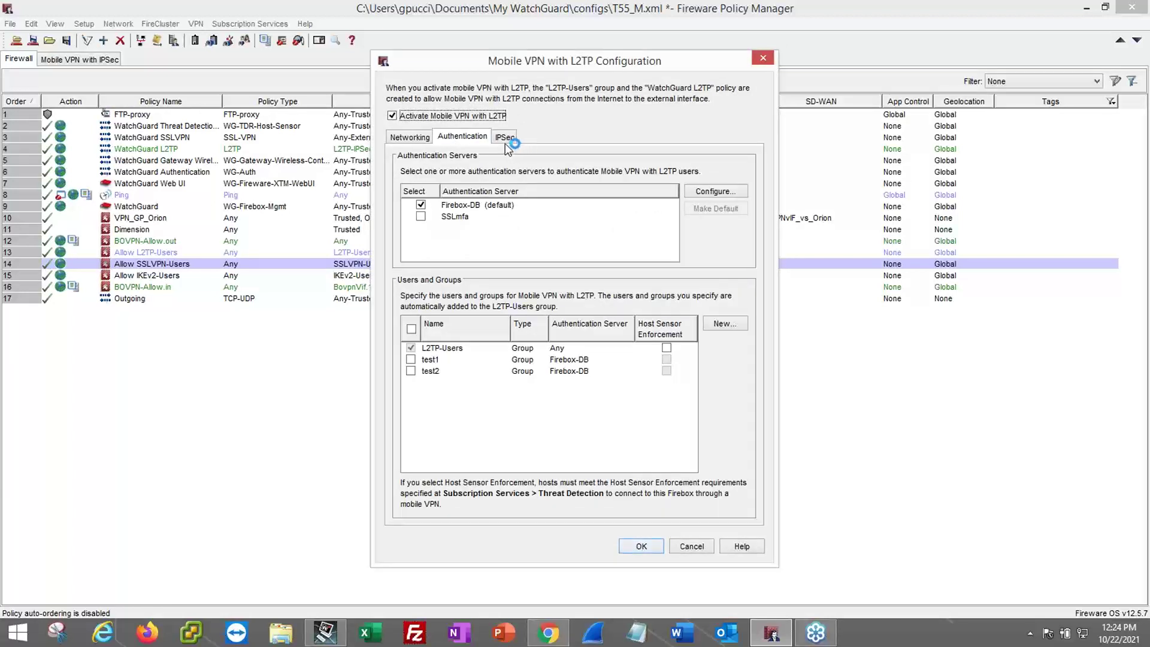
{"action": "left_click", "coordinate": [402, 145]}
{"action": "left_click", "coordinate": [401, 139]}
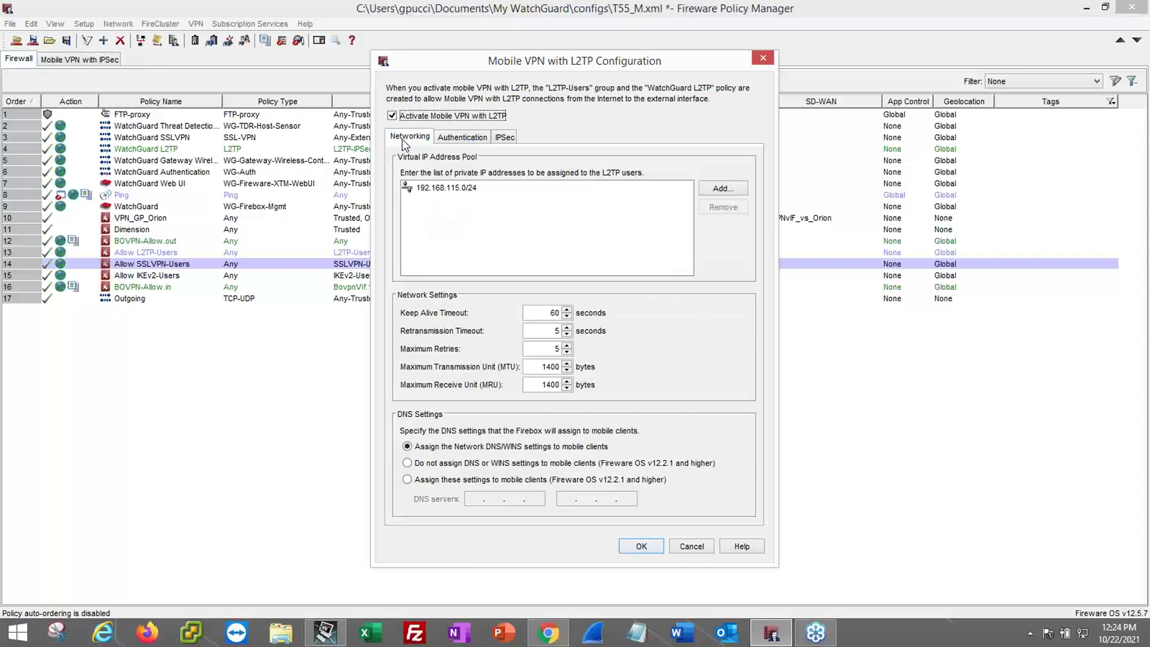
{"action": "left_click", "coordinate": [692, 546]}
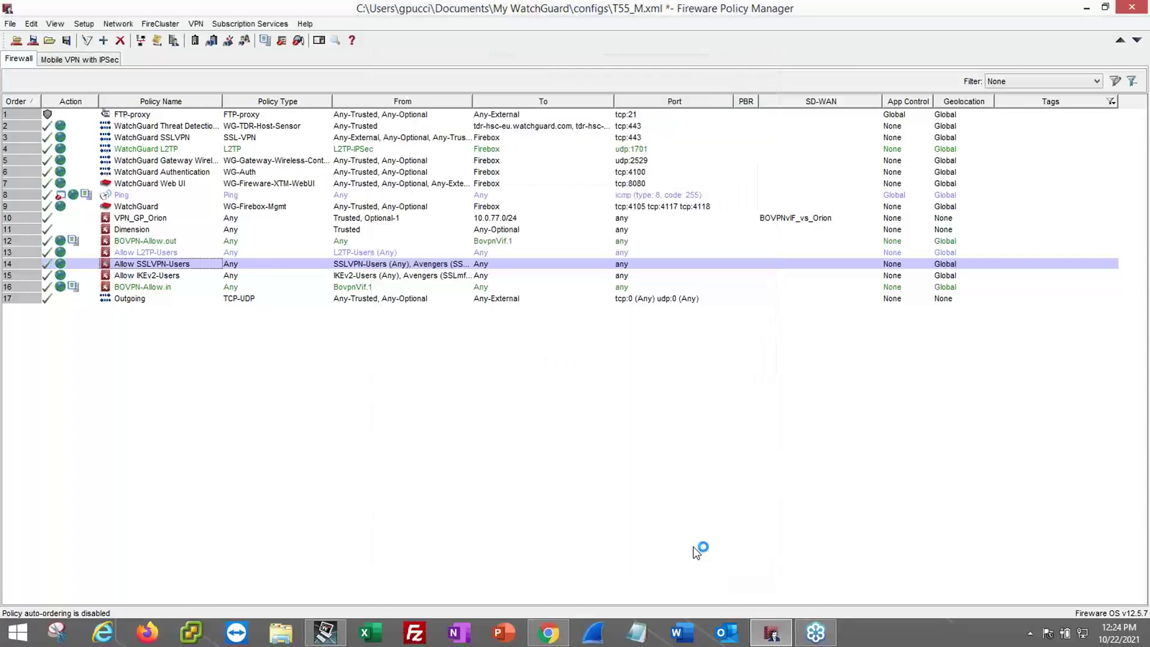
- In the Mobile VPN with IPSec configuration, remove the test2 and test1 groups
{"action": "left_click", "coordinate": [199, 25]}
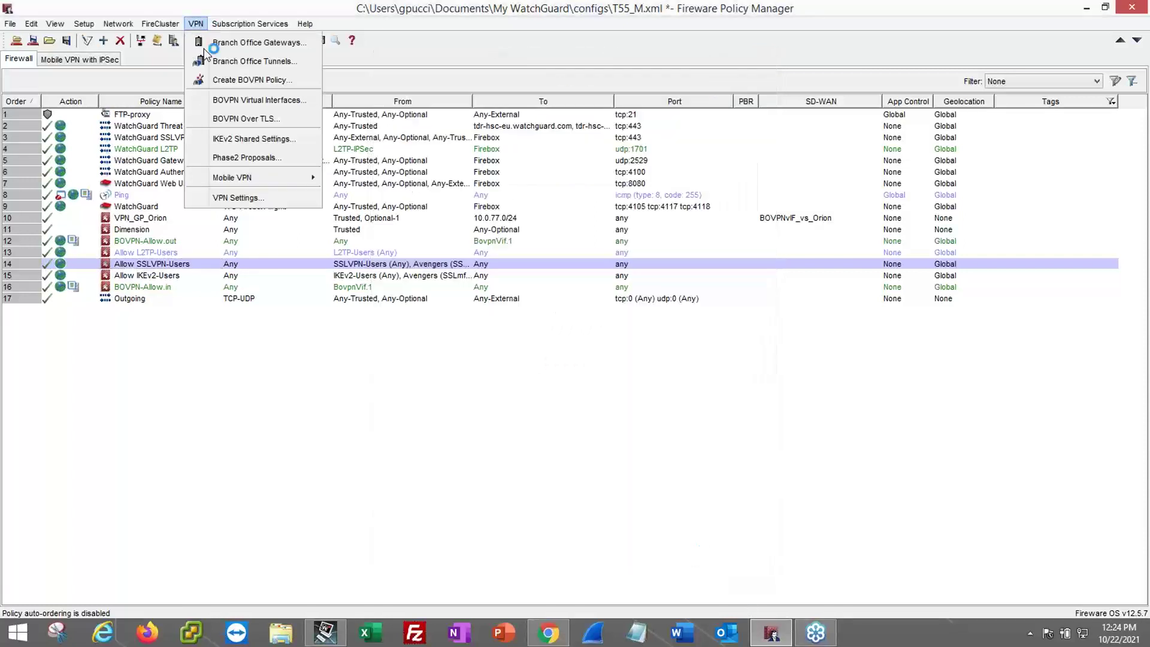
{"action": "mouse_move", "coordinate": [250, 178]}
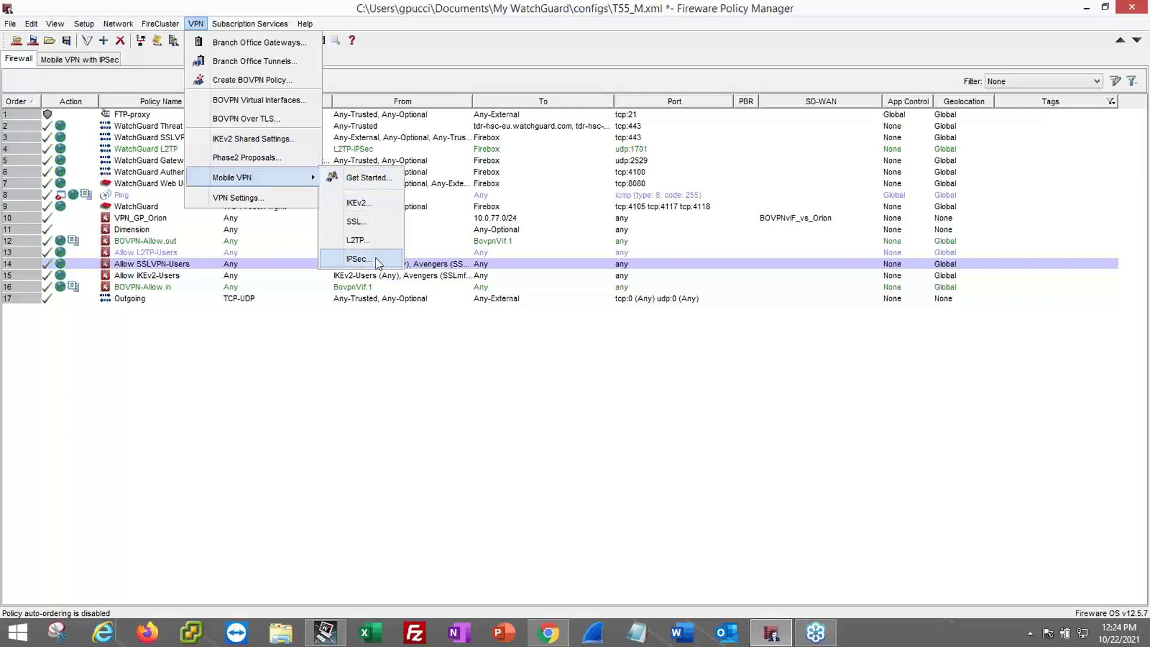
{"action": "left_click", "coordinate": [375, 257]}
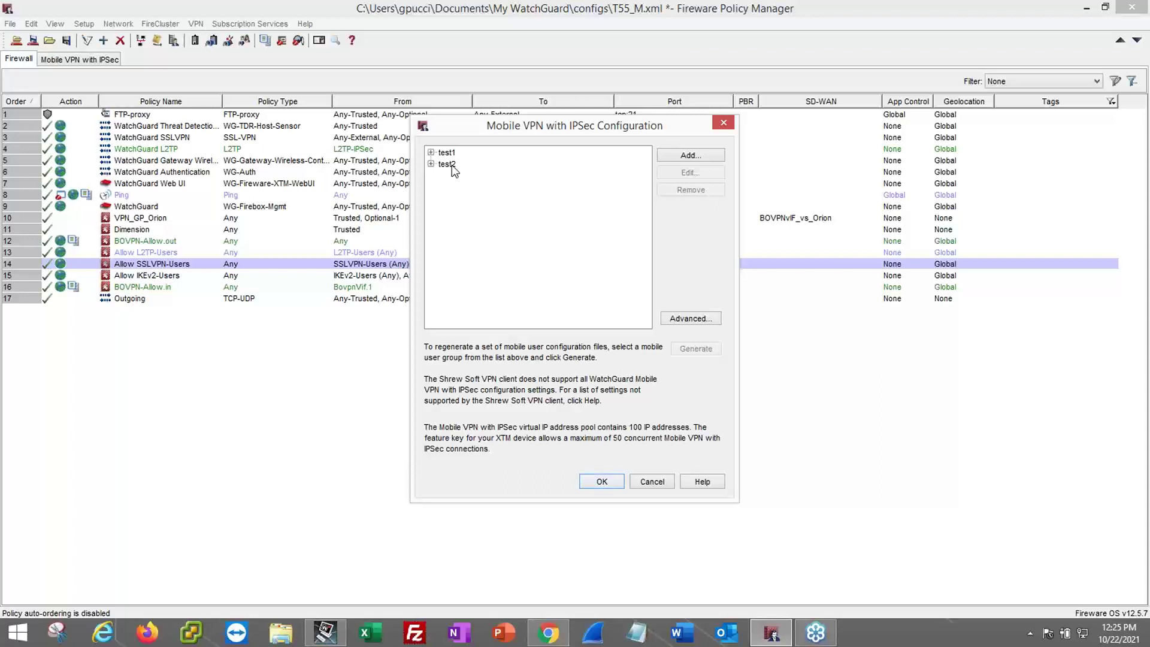
{"action": "left_click", "coordinate": [449, 164]}
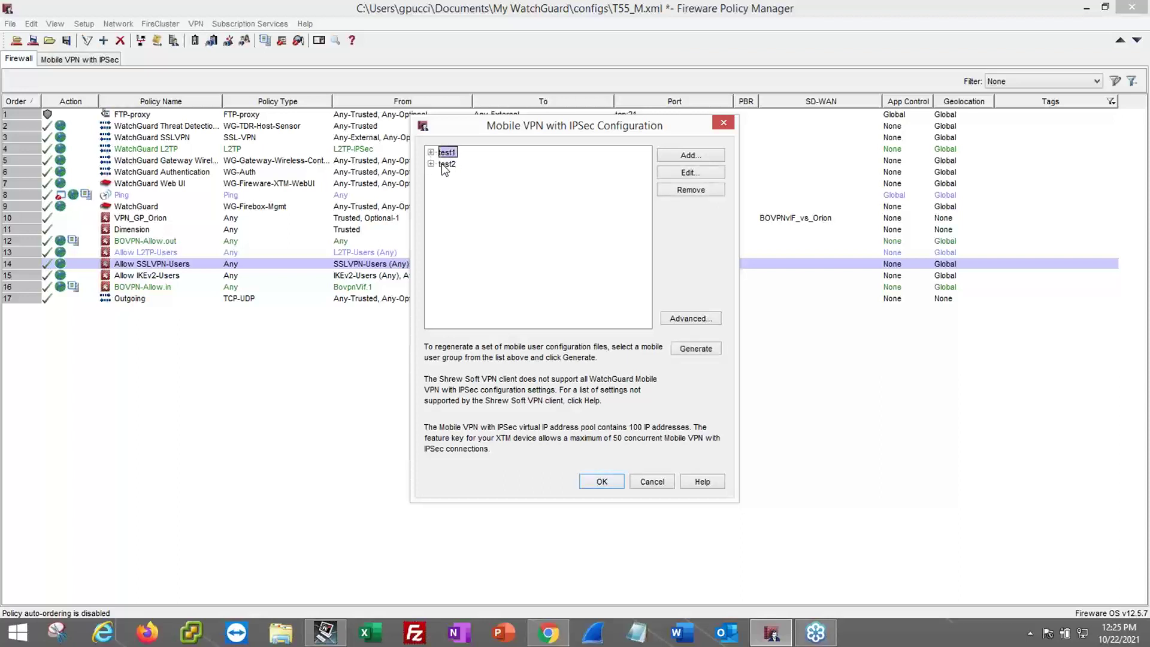
{"action": "left_click", "coordinate": [692, 189]}
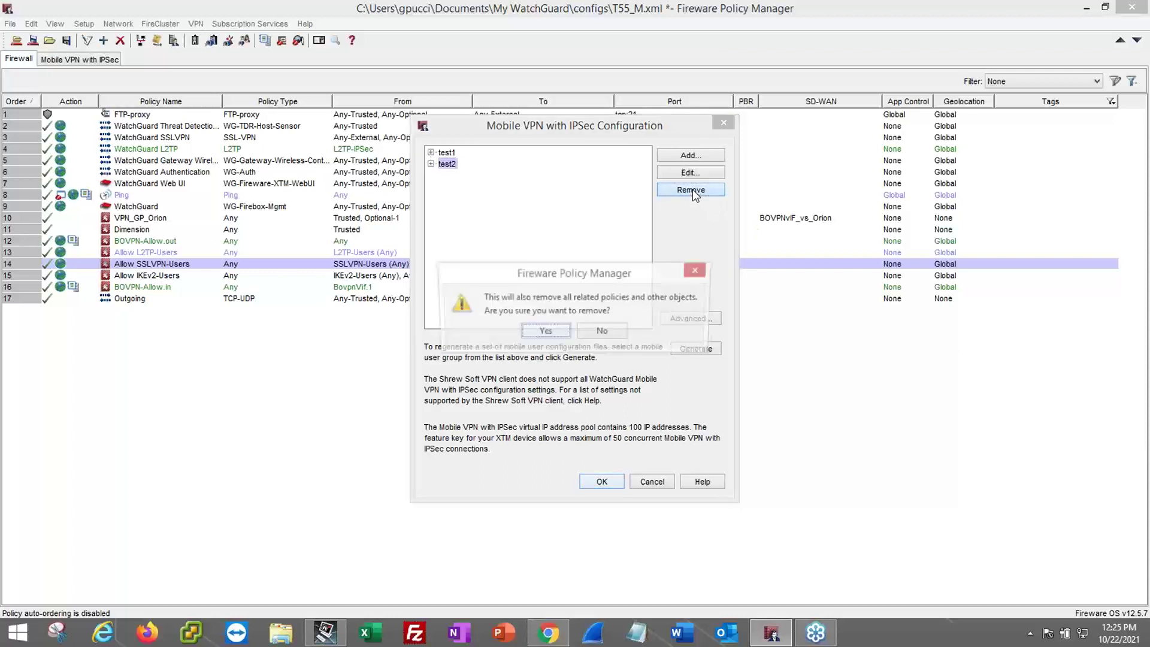
{"action": "left_click", "coordinate": [544, 332]}
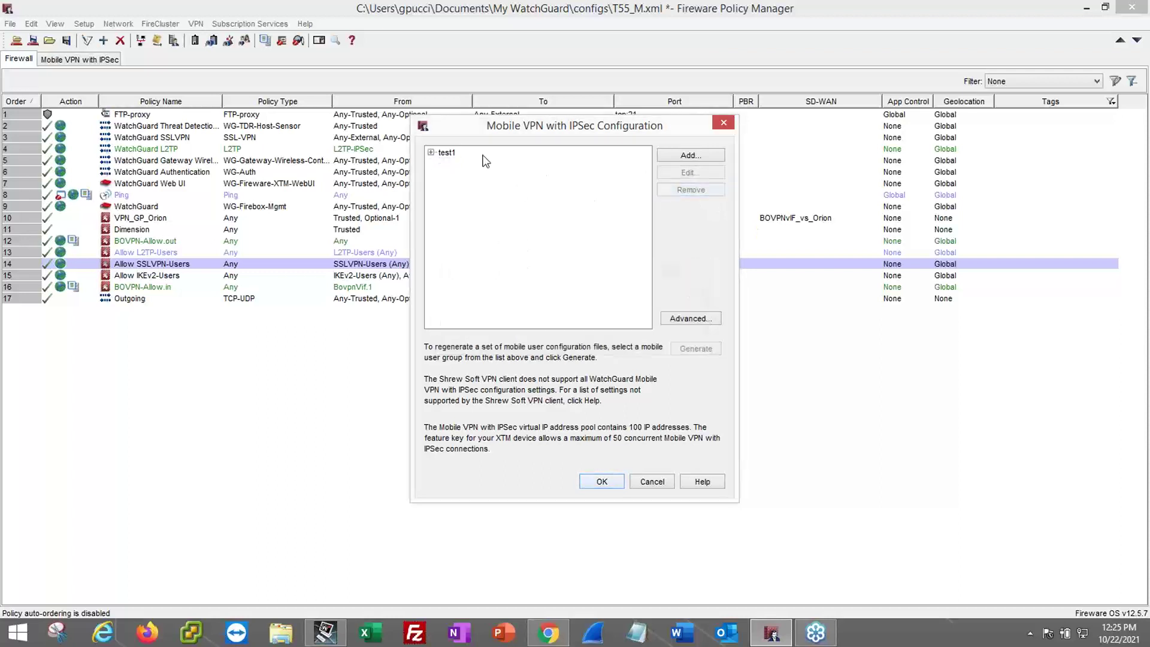
{"action": "left_click", "coordinate": [443, 153]}
{"action": "left_click", "coordinate": [688, 191]}
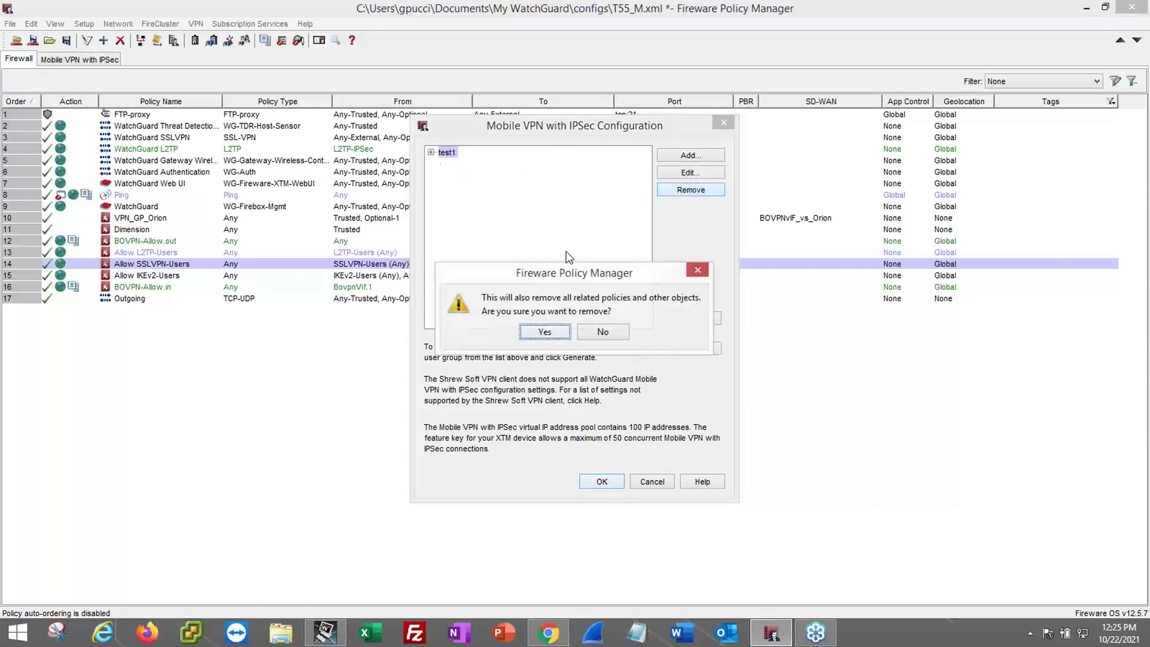
{"action": "left_click", "coordinate": [547, 332]}
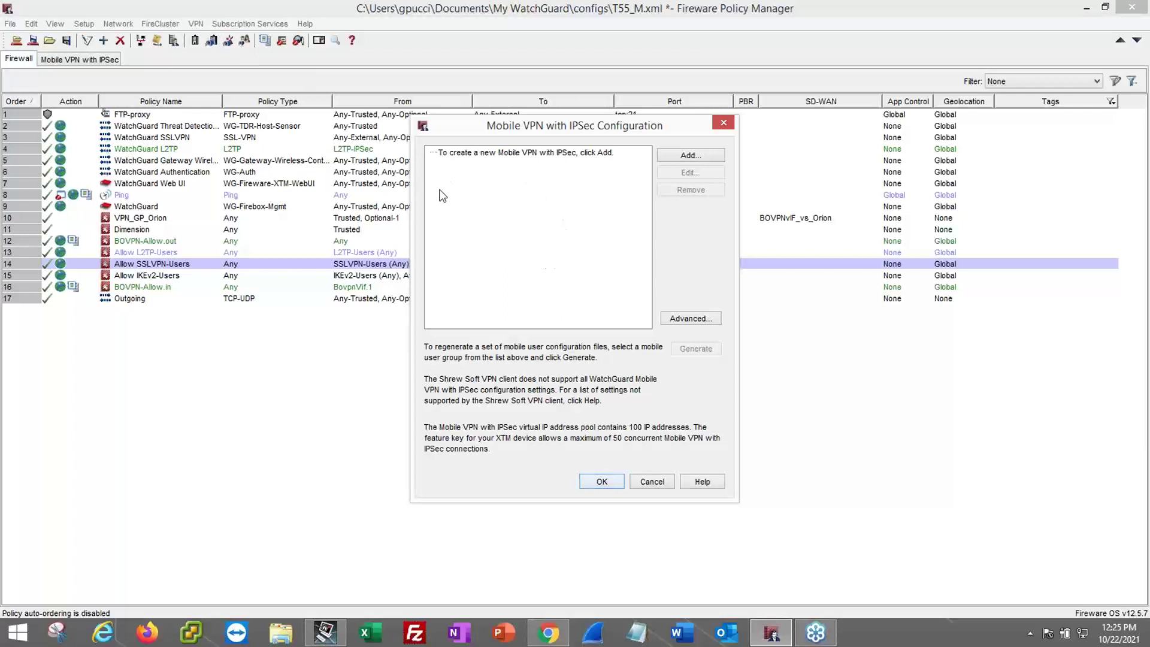
- Start the Add Mobile VPN with IPSec wizard and name the group test1
{"action": "left_click", "coordinate": [688, 157]}
{"action": "left_click", "coordinate": [602, 431]}
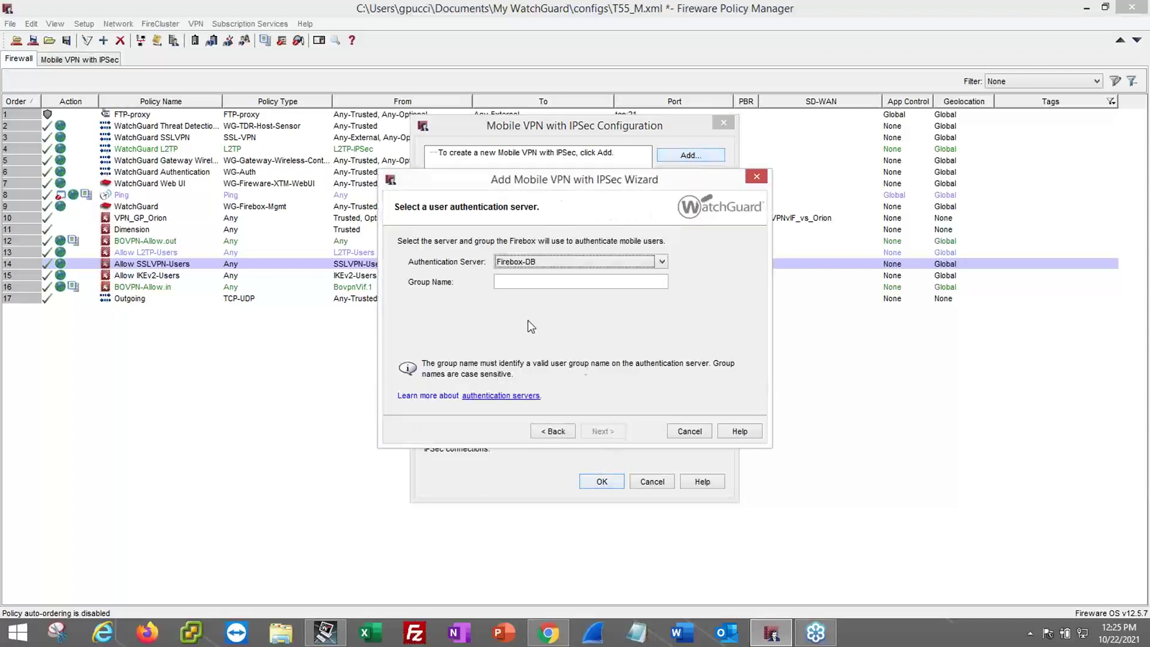
{"action": "left_click", "coordinate": [515, 281]}
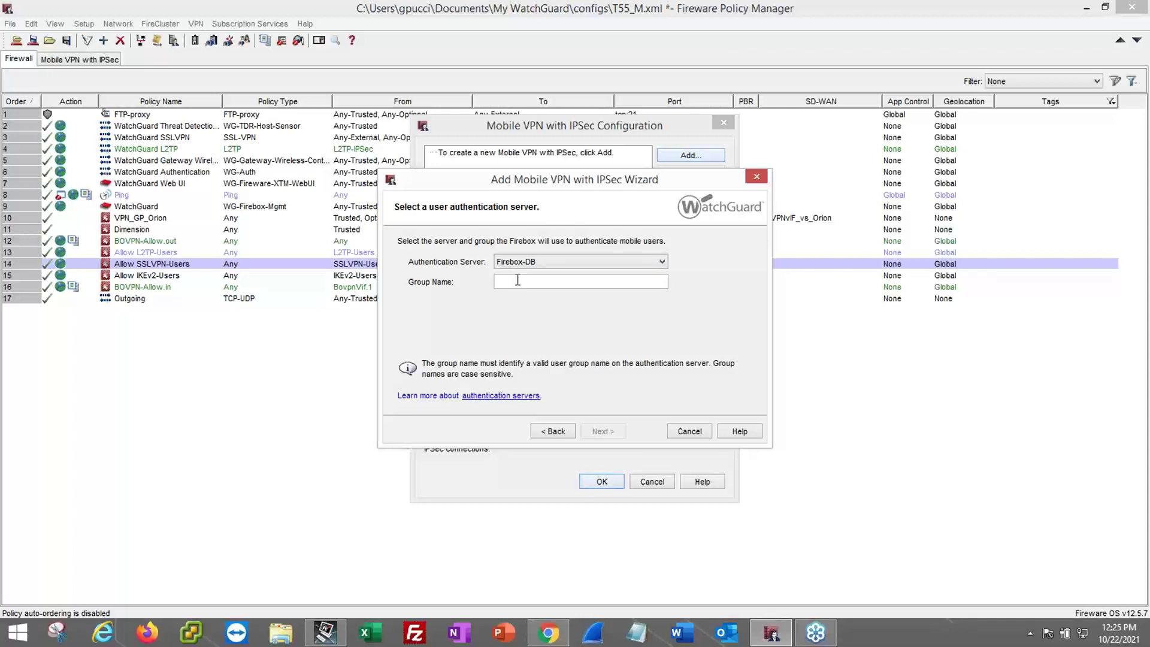
{"action": "type", "text": "test1"}
{"action": "left_click", "coordinate": [600, 431]}
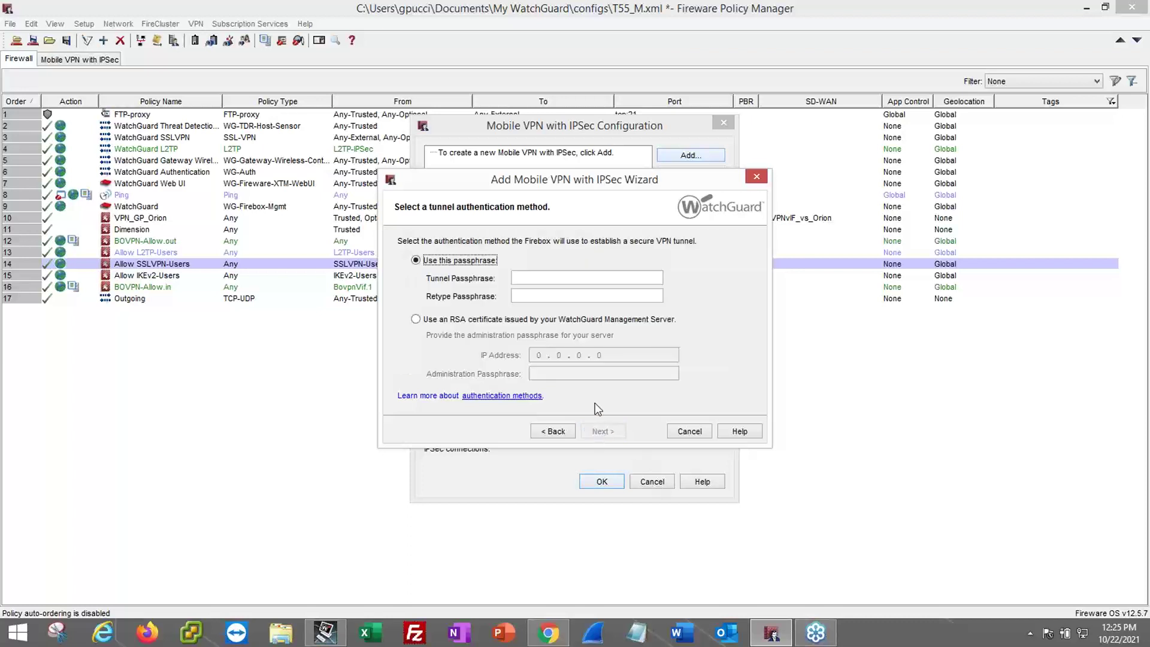
- Enter and confirm the tunnel passphrase for the test1 group
{"action": "left_click", "coordinate": [551, 279]}
{"action": "type", "text": "password"}
{"action": "left_click", "coordinate": [528, 296]}
{"action": "type", "text": "password"}
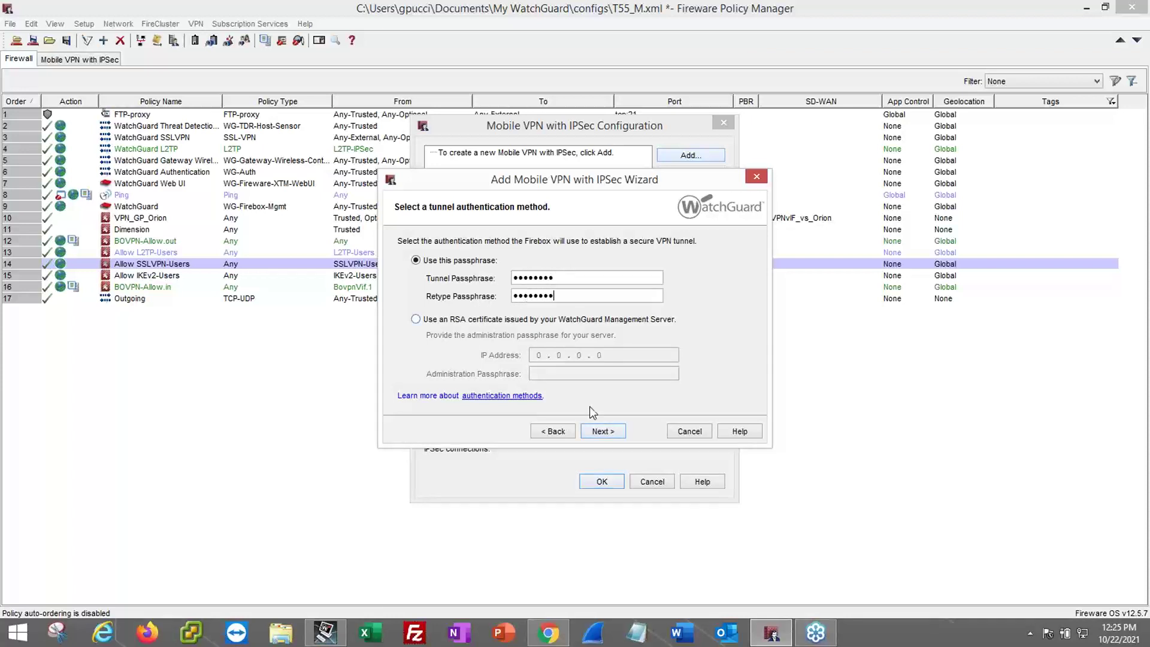
{"action": "left_click", "coordinate": [602, 431]}
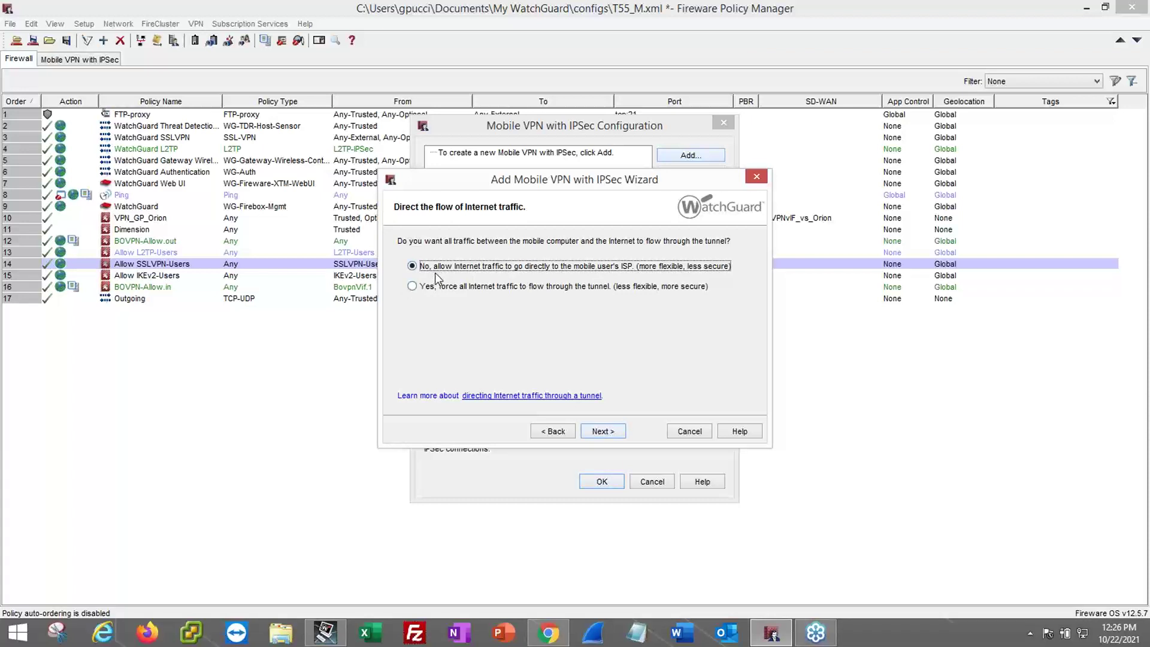
- Let internet traffic go directly to the ISP instead of through the tunnel
{"action": "left_click", "coordinate": [413, 287]}
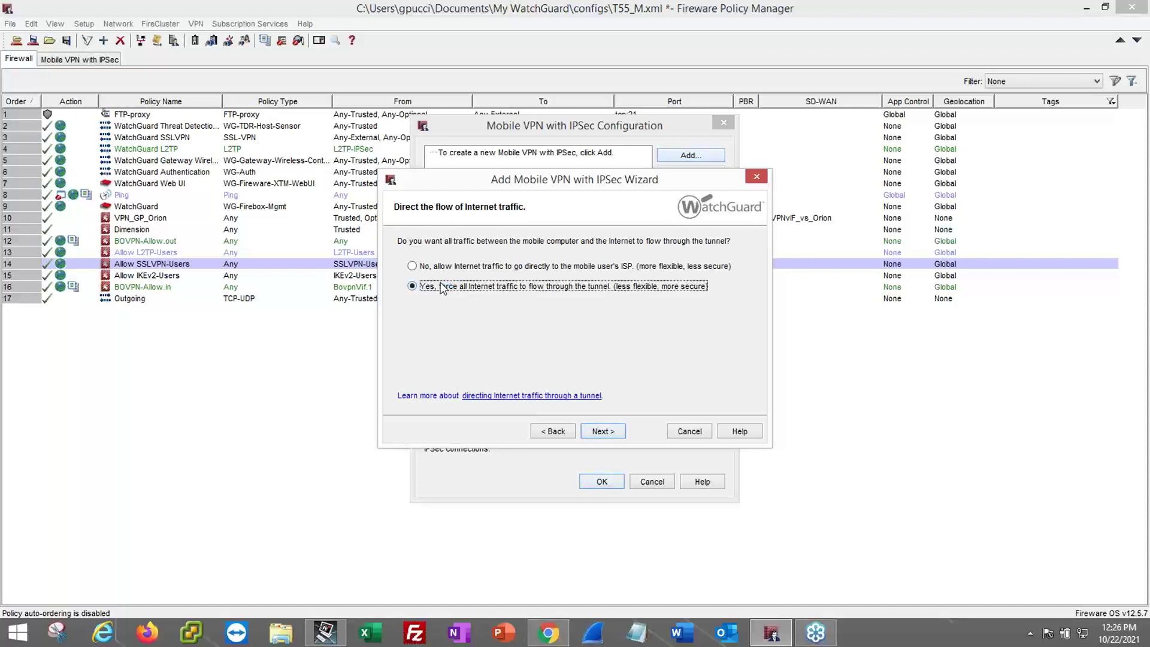
{"action": "left_click", "coordinate": [426, 267]}
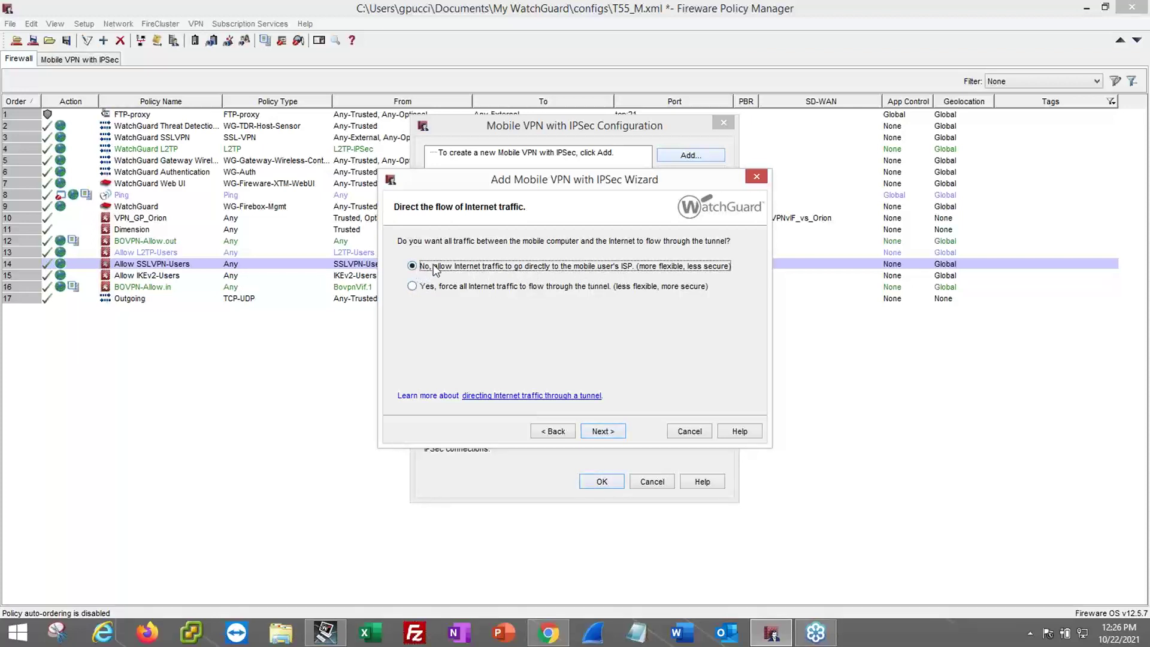
{"action": "left_click", "coordinate": [603, 432]}
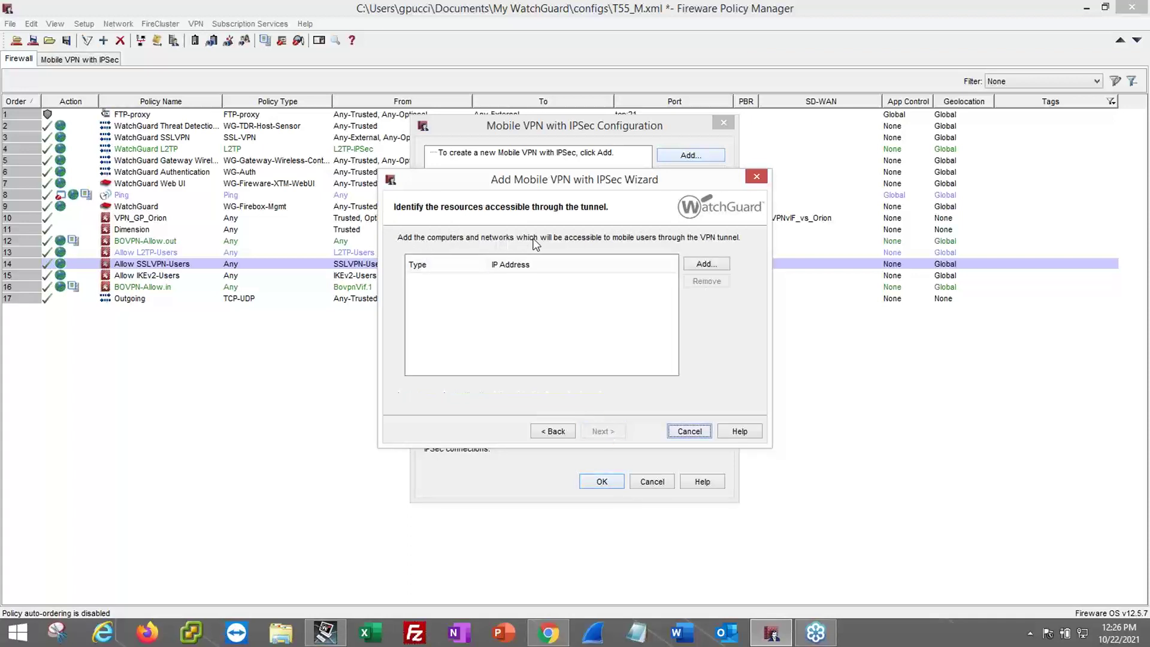
- Add host 10.10.10.10 as an accessible tunnel resource
{"action": "left_click", "coordinate": [692, 268]}
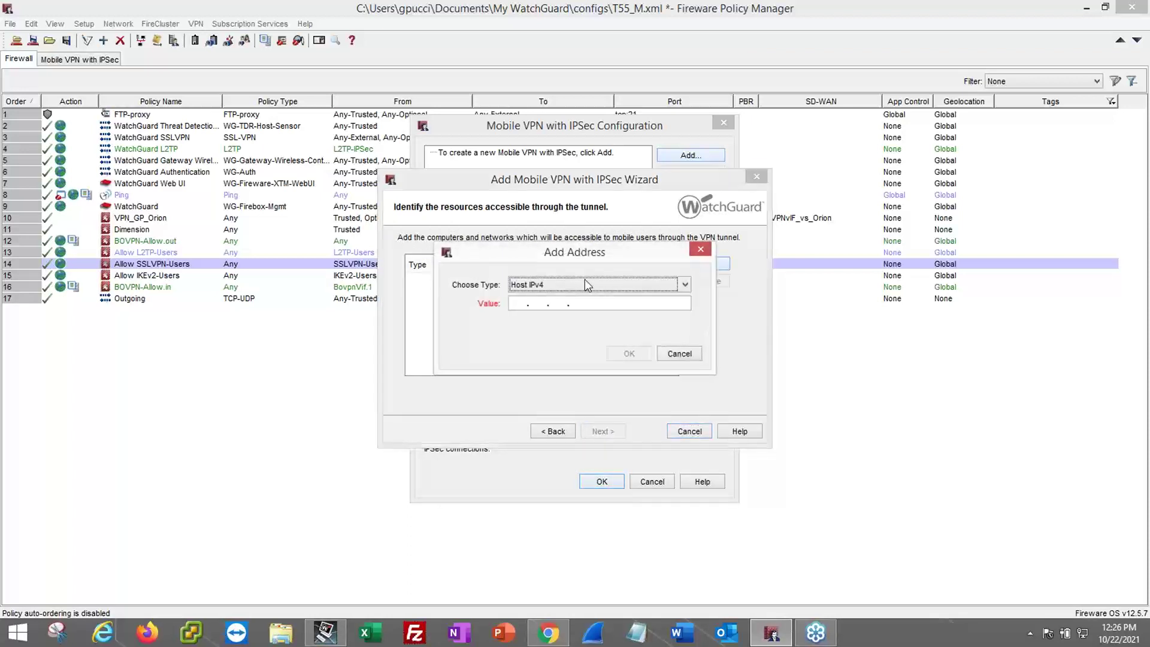
{"action": "type", "text": "10.10.10.10"}
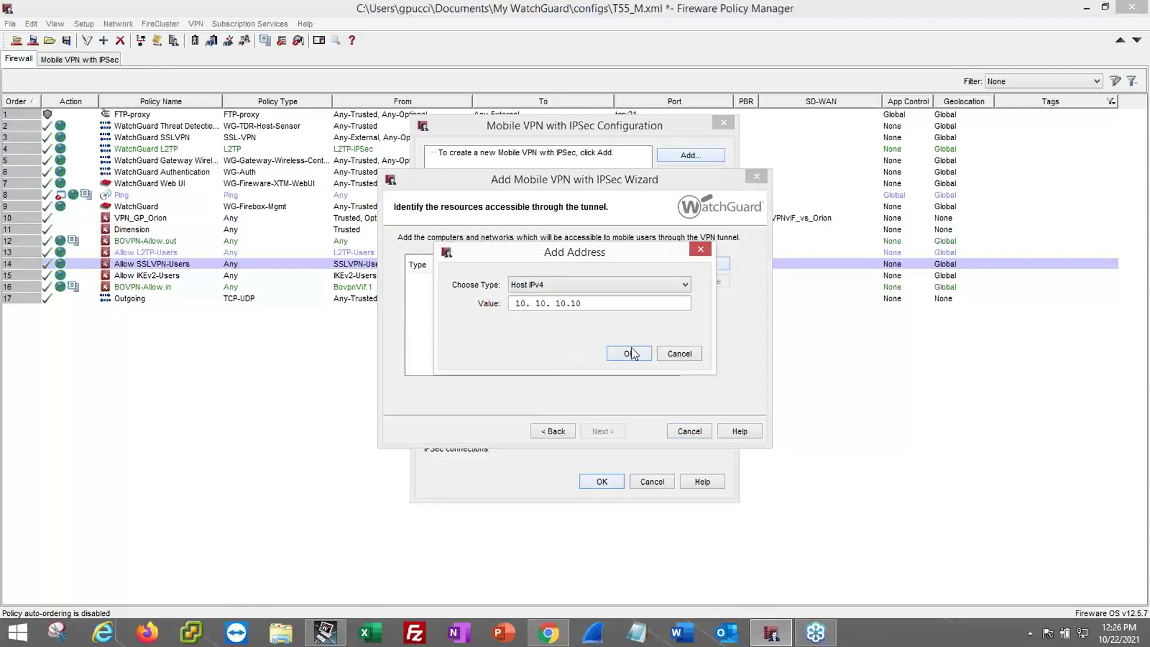
{"action": "left_click", "coordinate": [624, 354]}
{"action": "left_click", "coordinate": [615, 432]}
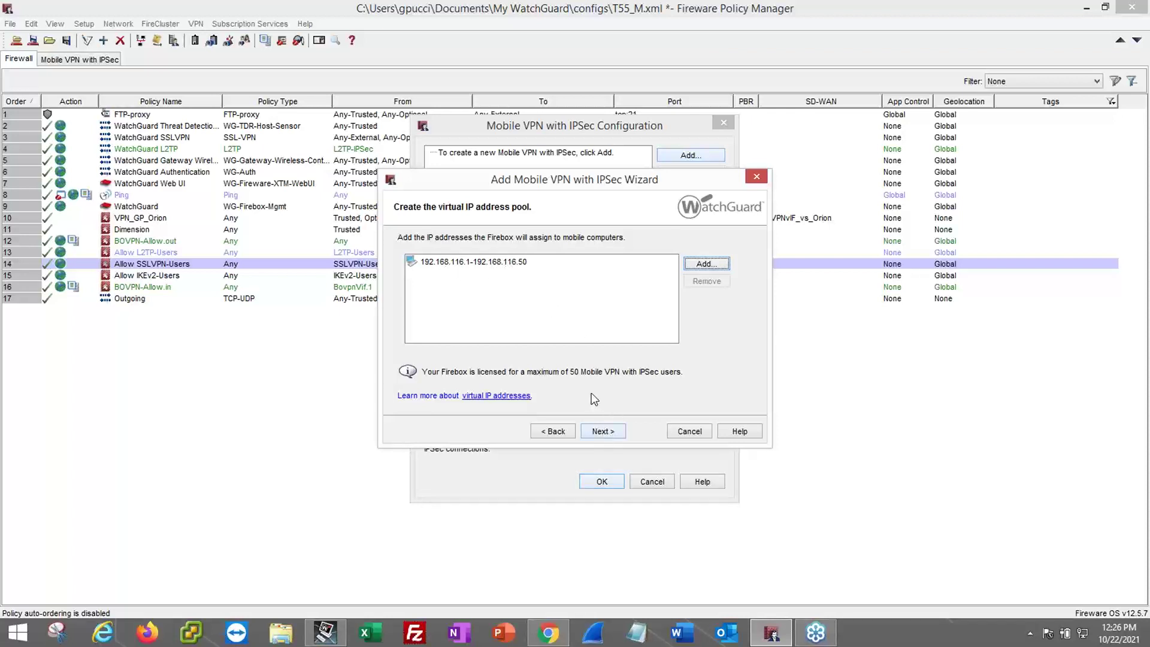
- Finish the wizard to create the test1 group and select it in the list
{"action": "left_click", "coordinate": [602, 432]}
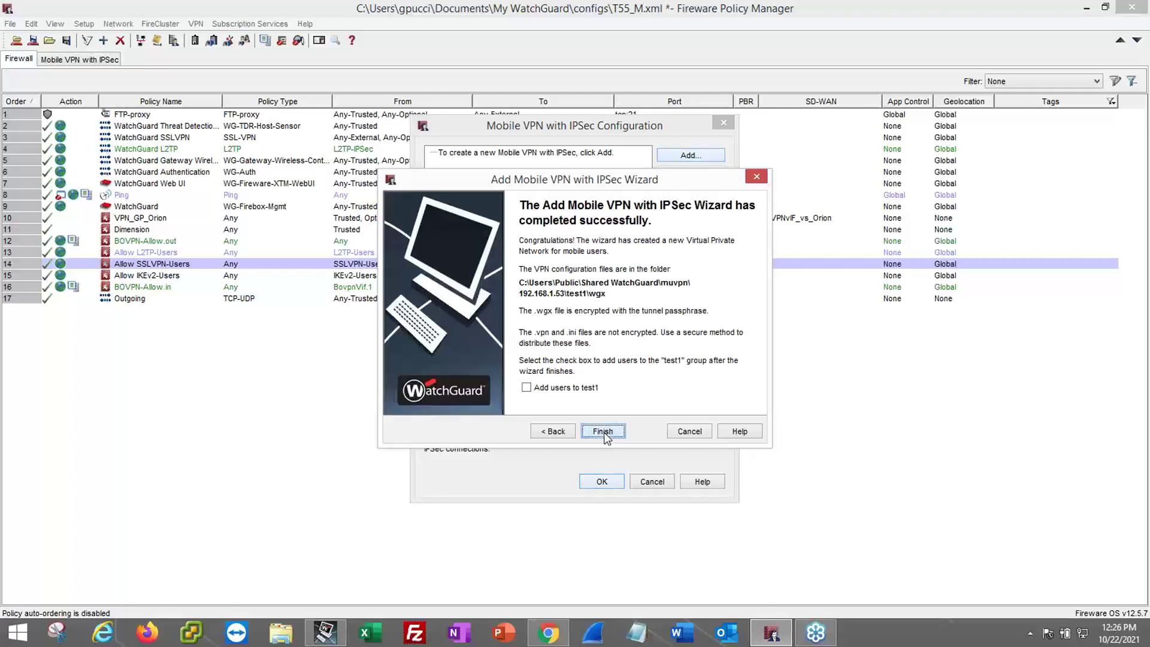
{"action": "left_click", "coordinate": [603, 432]}
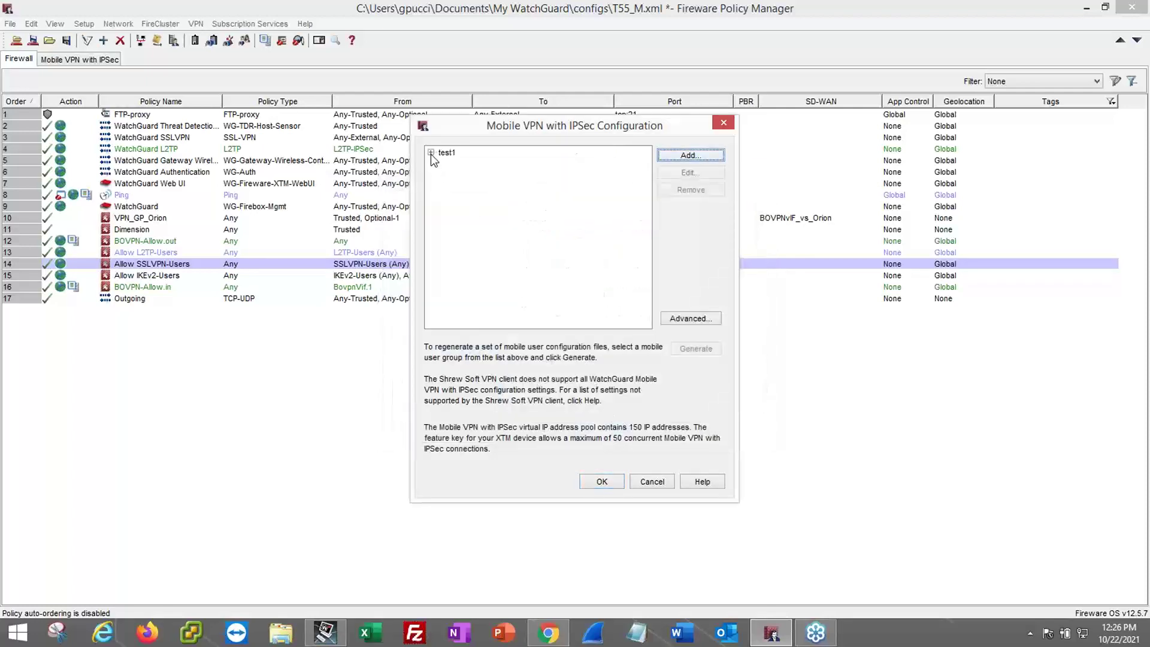
{"action": "left_click", "coordinate": [430, 152]}
{"action": "left_click", "coordinate": [446, 152]}
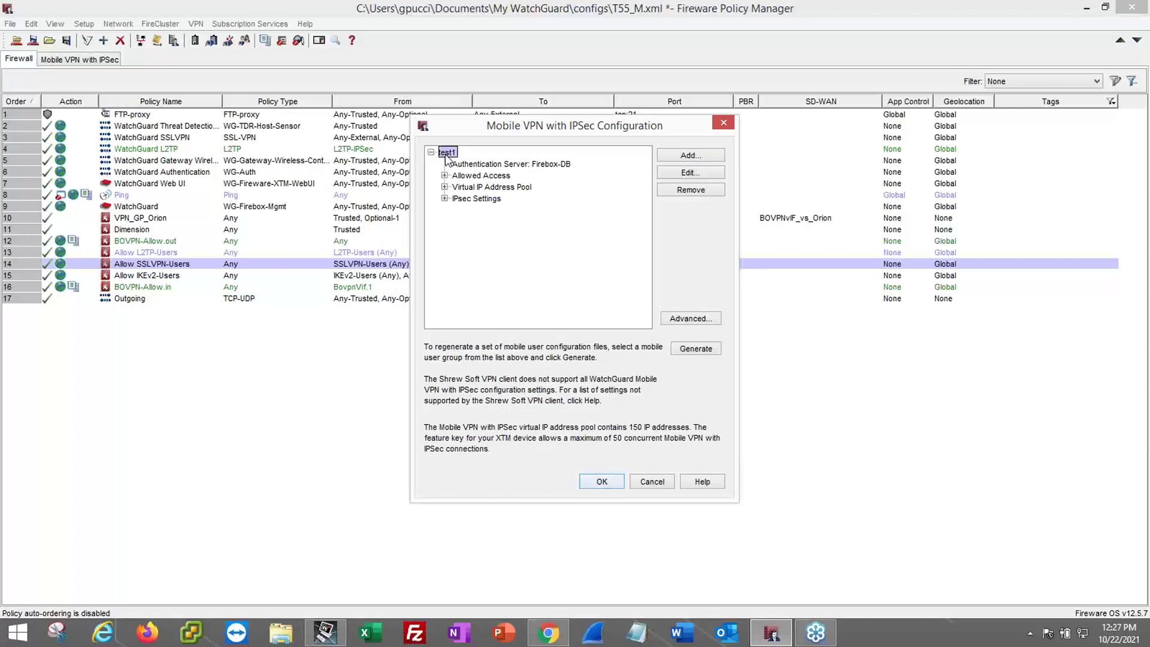
- Generate the test1 client configuration files and acknowledge the confirmation
{"action": "left_click", "coordinate": [695, 349]}
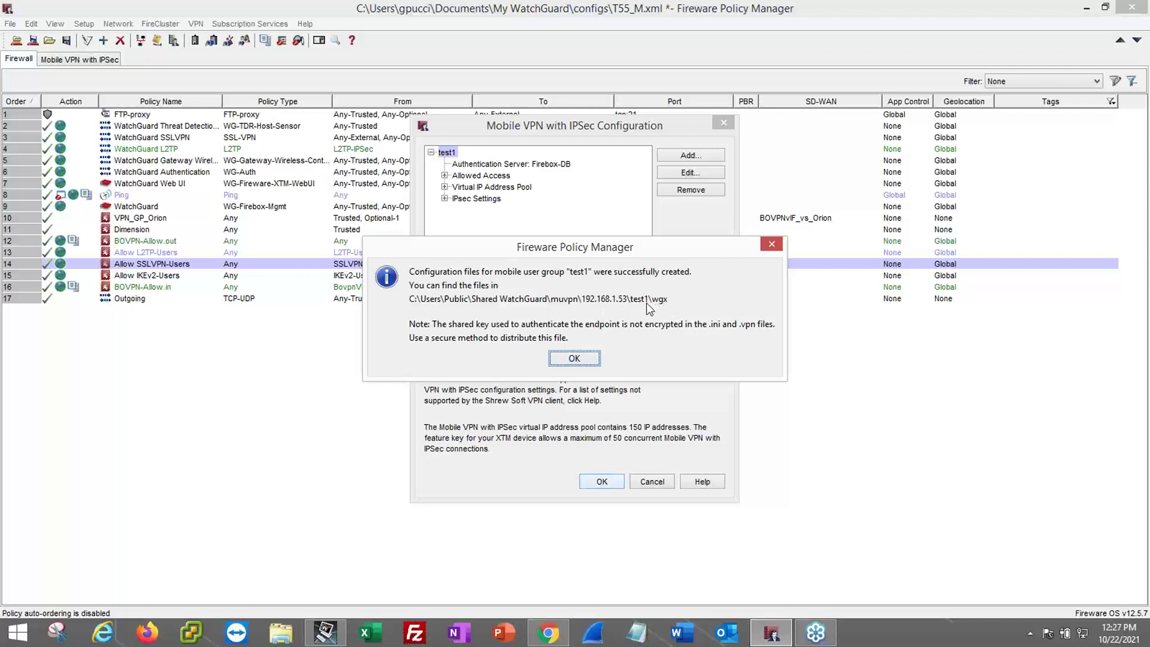
{"action": "left_click", "coordinate": [573, 358]}
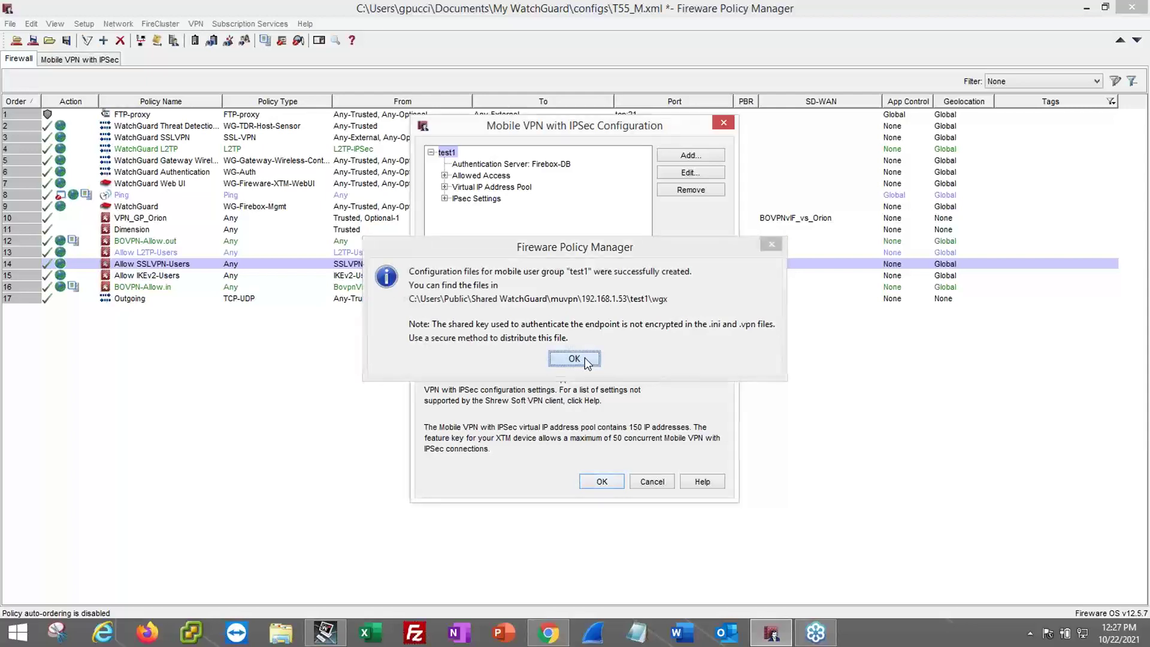
{"action": "left_click", "coordinate": [286, 633]}
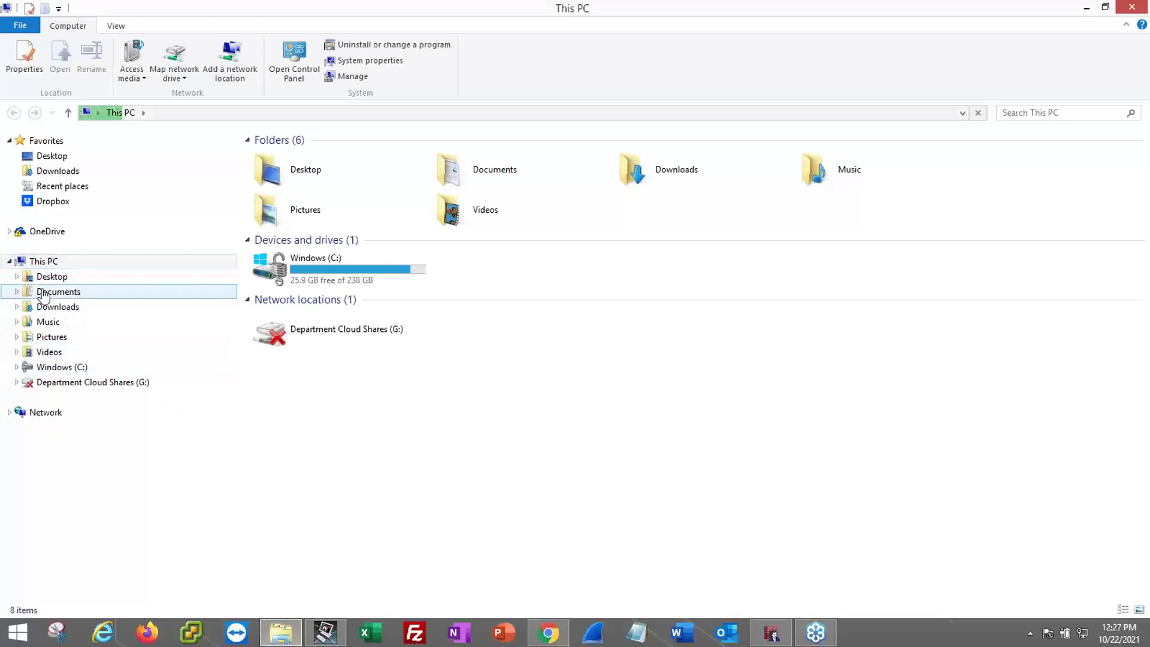
- Browse to C:\Users\Public\Shared WatchGuard\muvpn\192.168.1.53\test2\wgx in File Explorer
{"action": "left_click", "coordinate": [49, 369]}
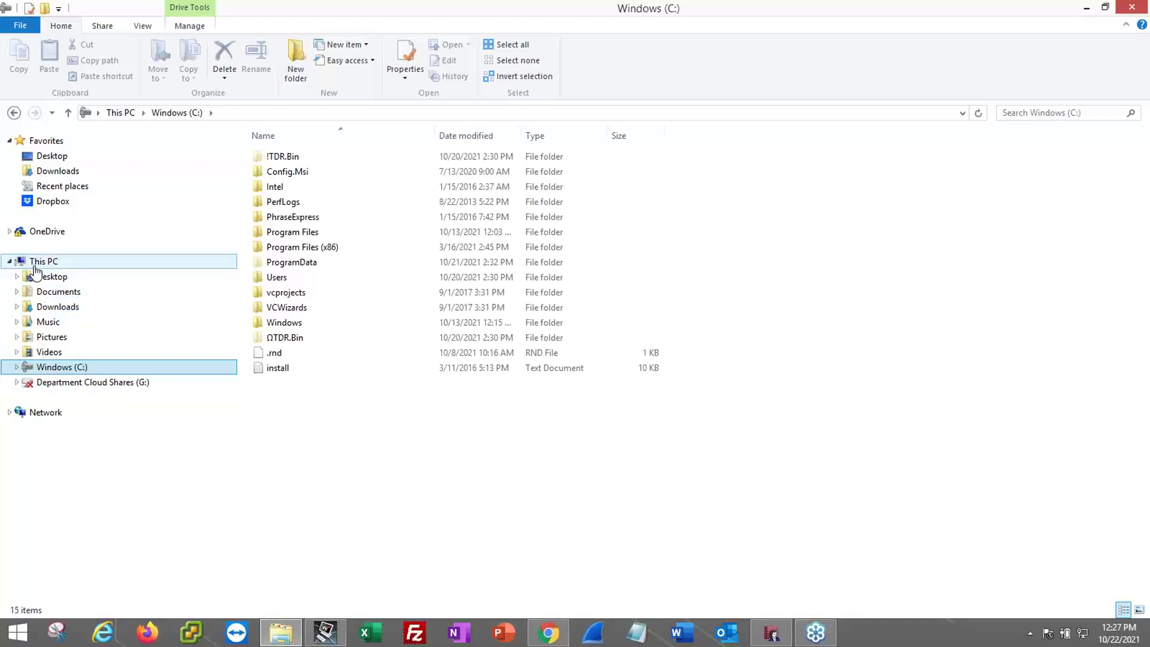
{"action": "double_click", "coordinate": [297, 277]}
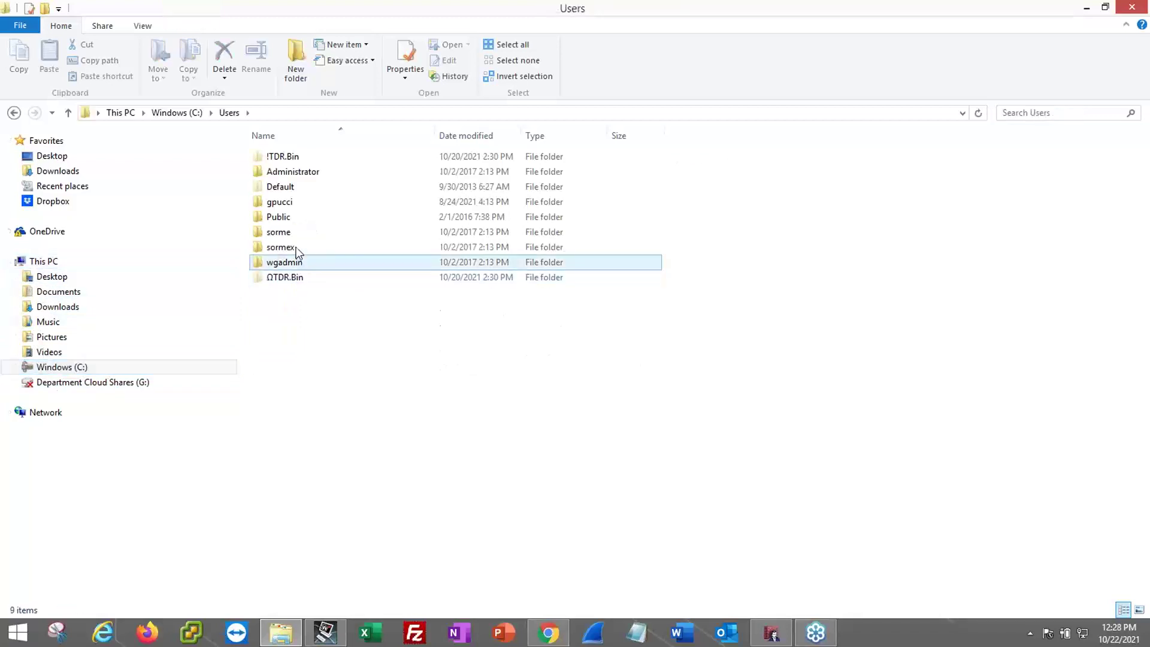
{"action": "double_click", "coordinate": [290, 216]}
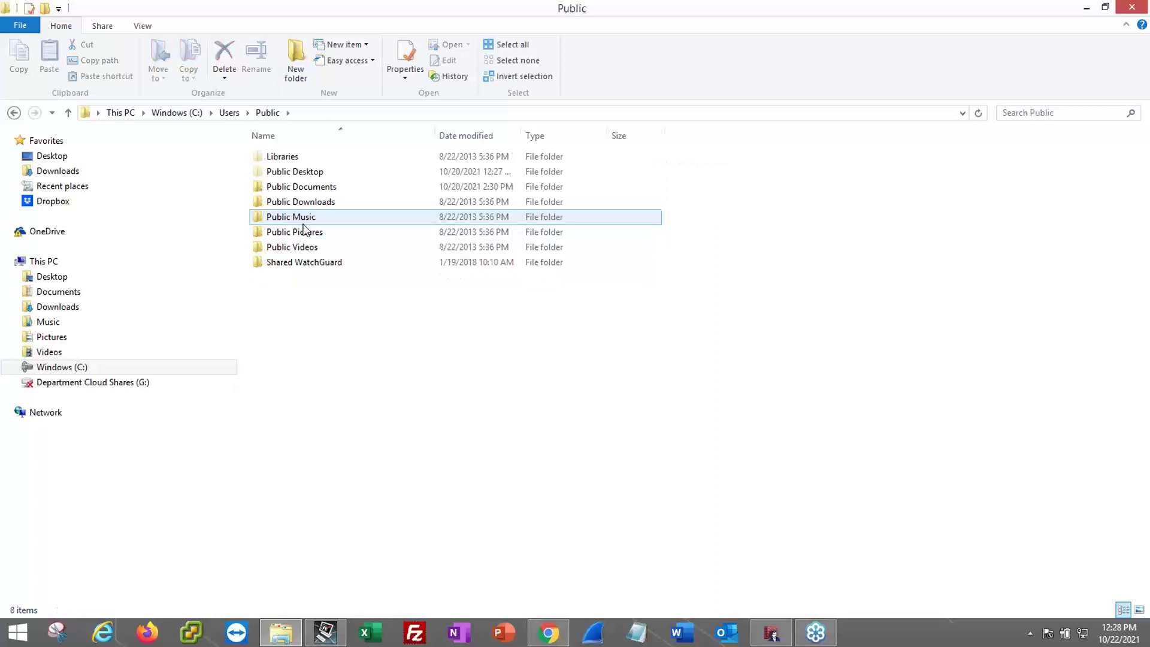
{"action": "double_click", "coordinate": [301, 265]}
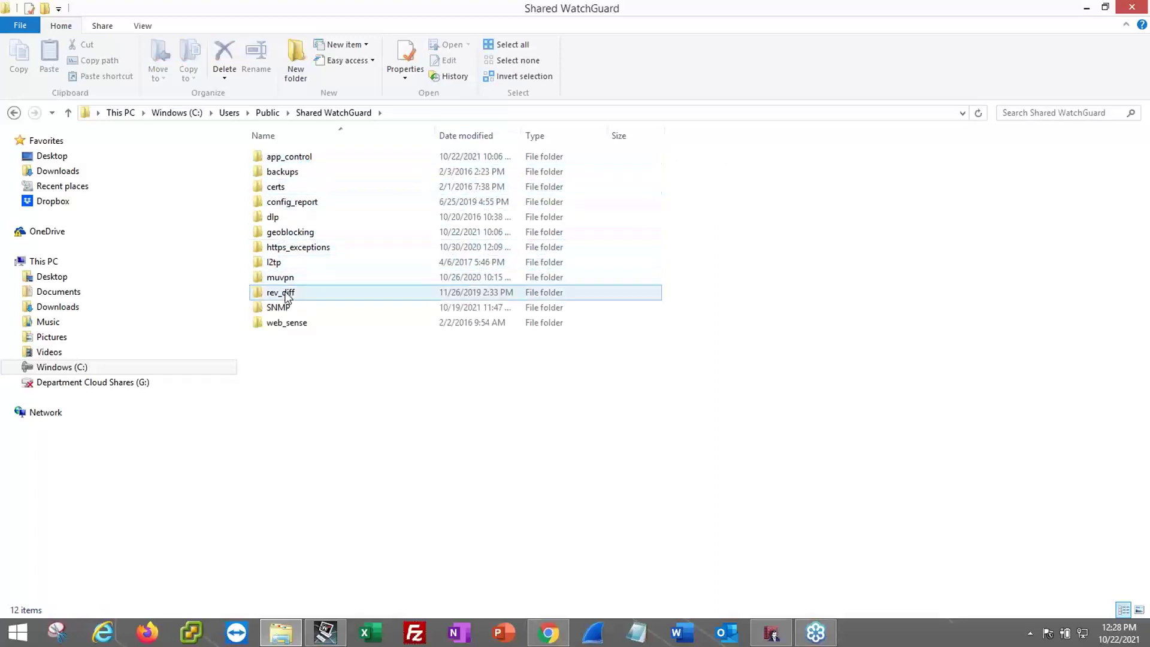
{"action": "double_click", "coordinate": [288, 279]}
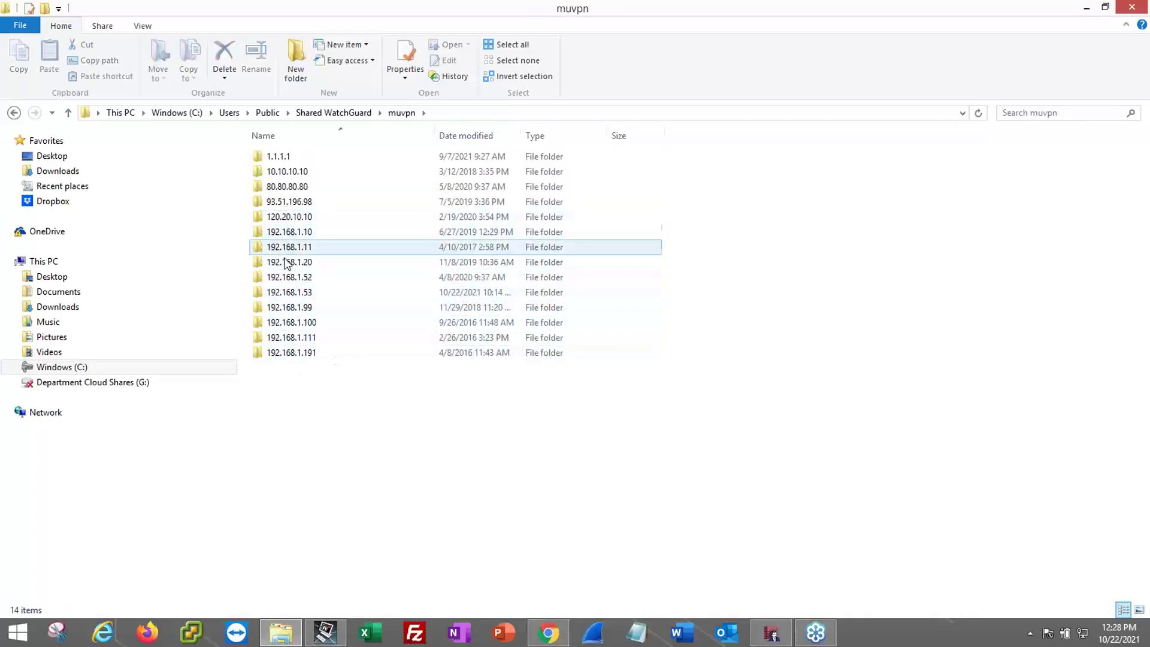
{"action": "double_click", "coordinate": [289, 293]}
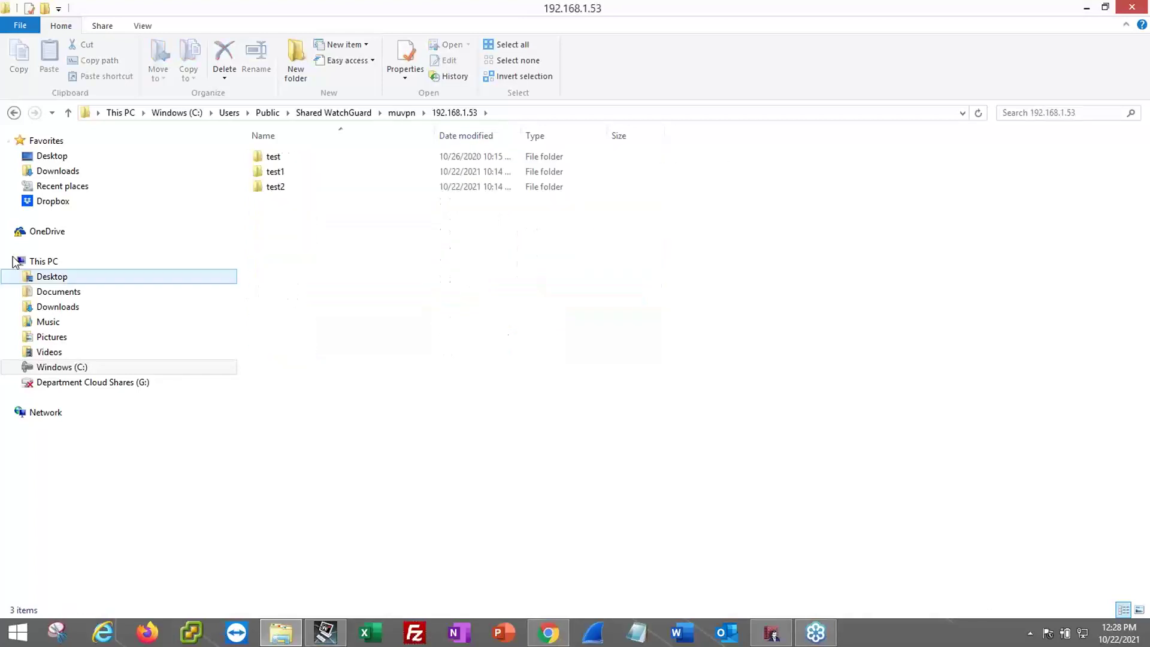
{"action": "double_click", "coordinate": [275, 190]}
{"action": "left_click", "coordinate": [272, 156]}
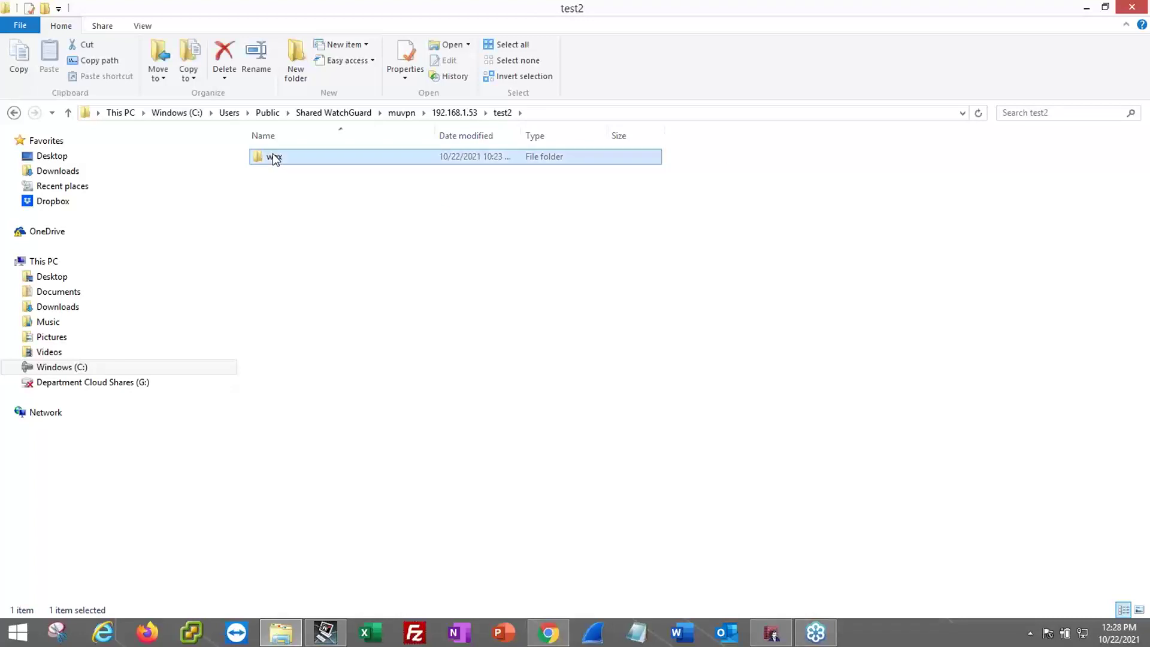
{"action": "double_click", "coordinate": [273, 157]}
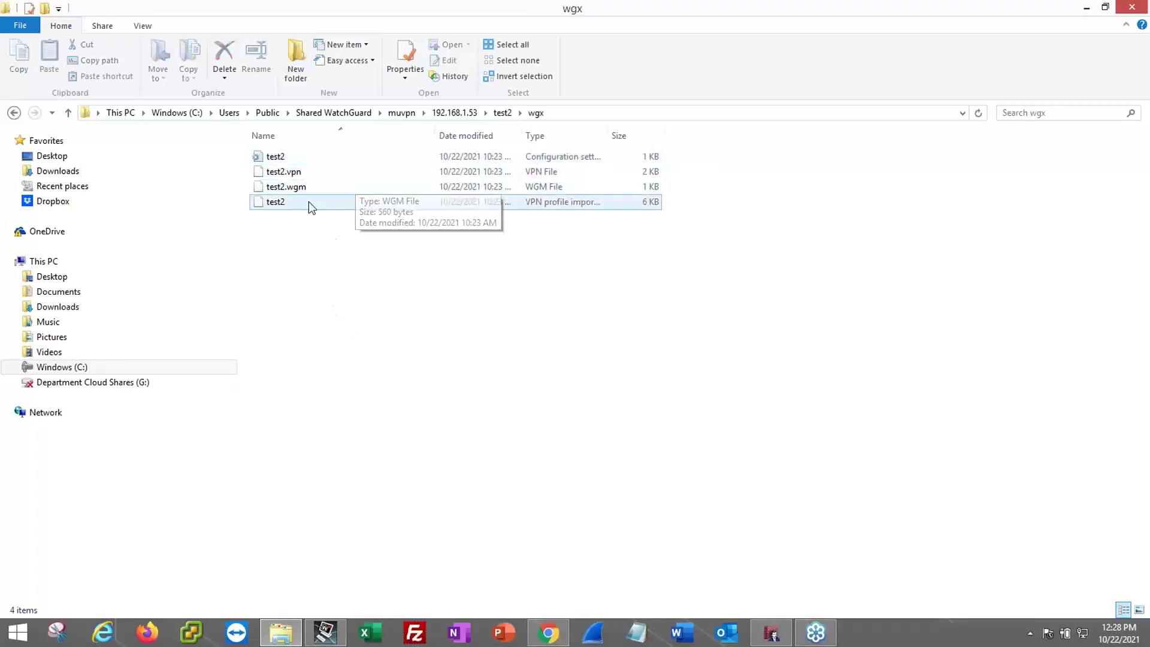
- Inspect Properties of test2, test2.vpn and test2.wgm, then return to the IKEv2 help page
{"action": "right_click", "coordinate": [280, 160]}
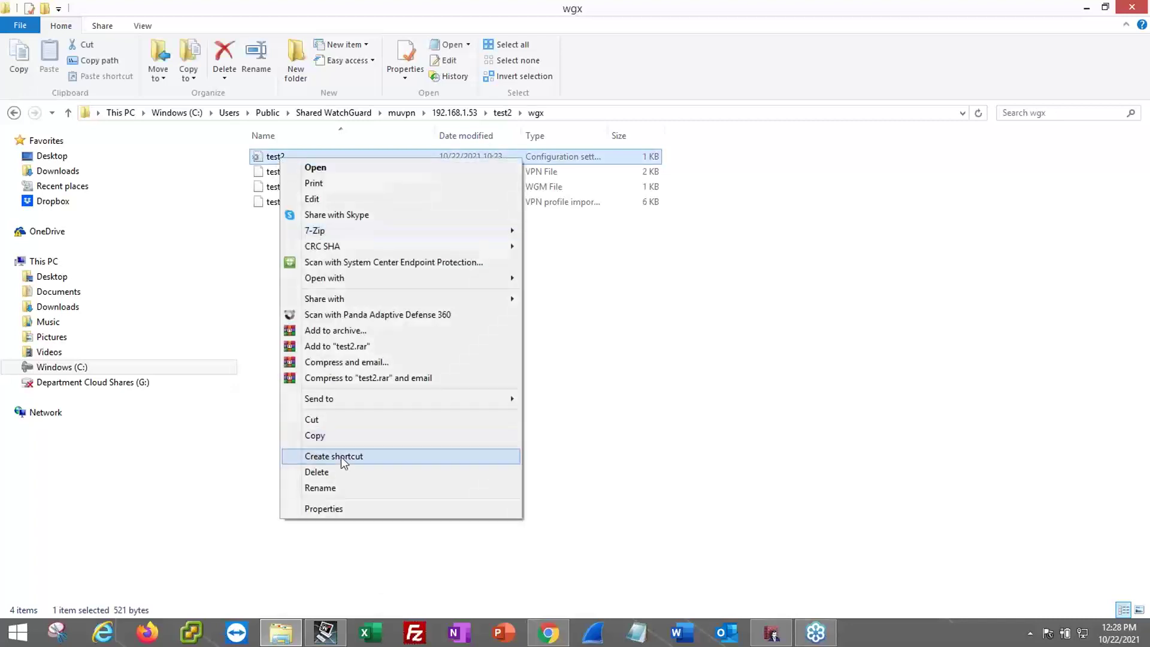
{"action": "left_click", "coordinate": [330, 510]}
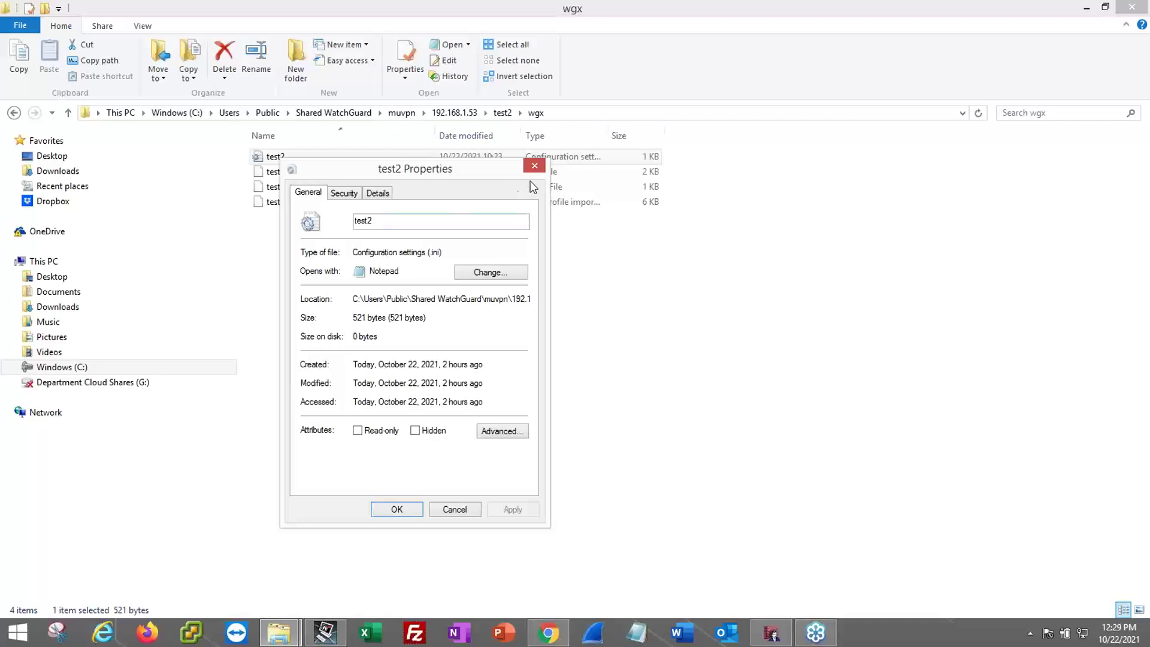
{"action": "left_click", "coordinate": [533, 167]}
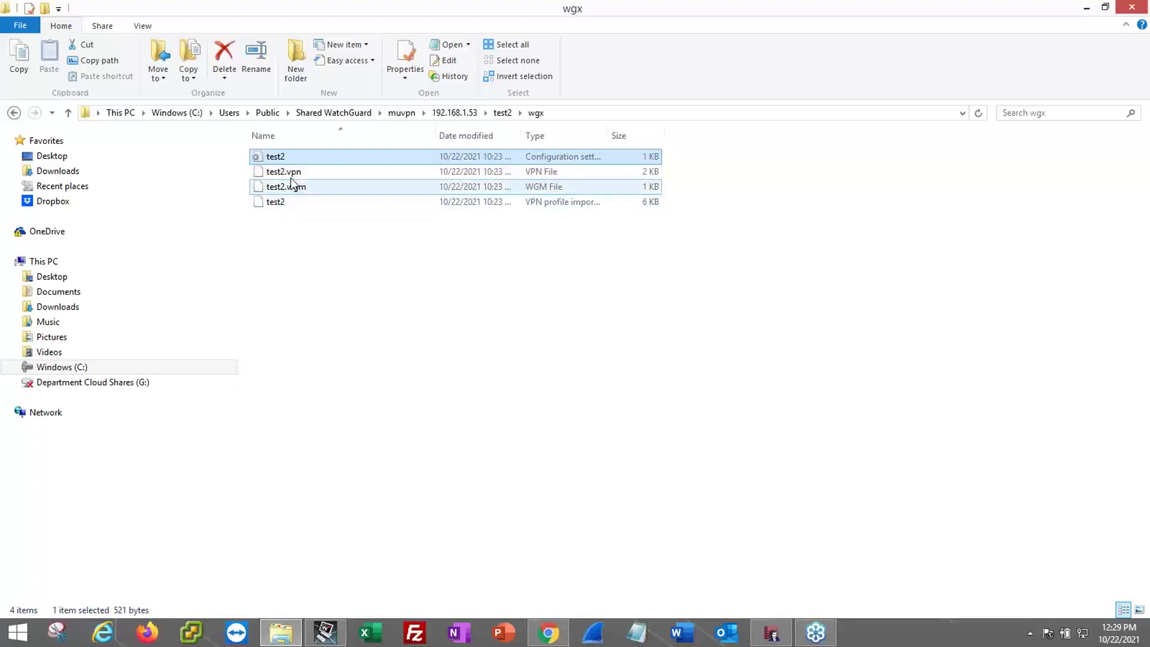
{"action": "right_click", "coordinate": [294, 172]}
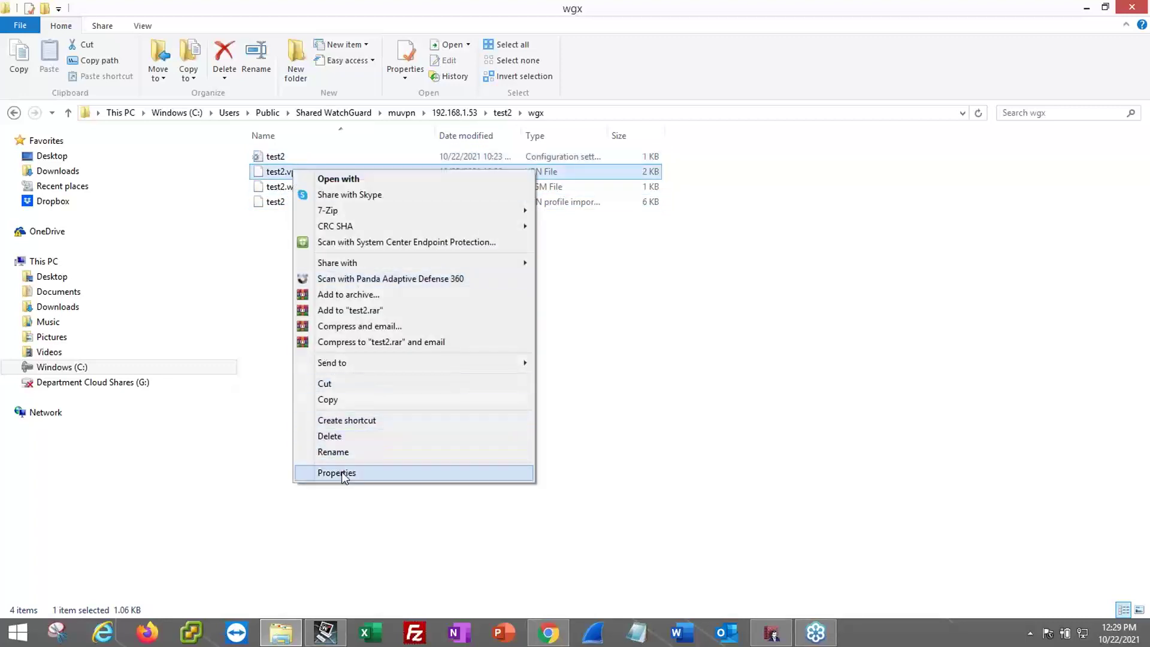
{"action": "left_click", "coordinate": [340, 473]}
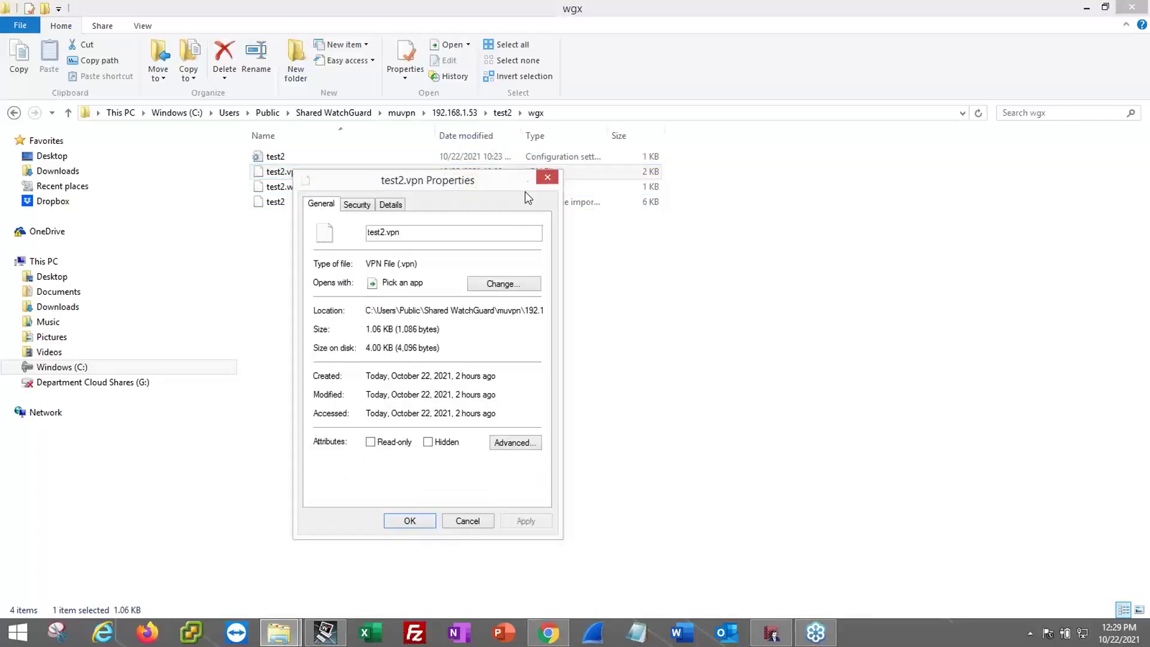
{"action": "left_click", "coordinate": [547, 176]}
{"action": "right_click", "coordinate": [289, 188]}
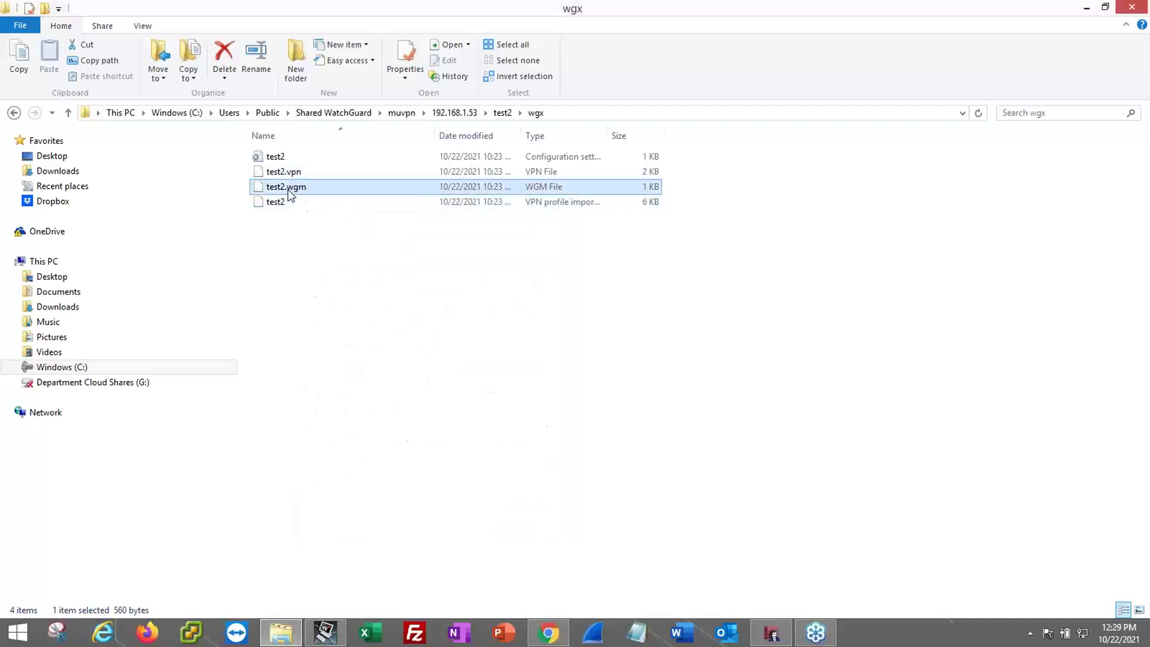
{"action": "left_click", "coordinate": [368, 492]}
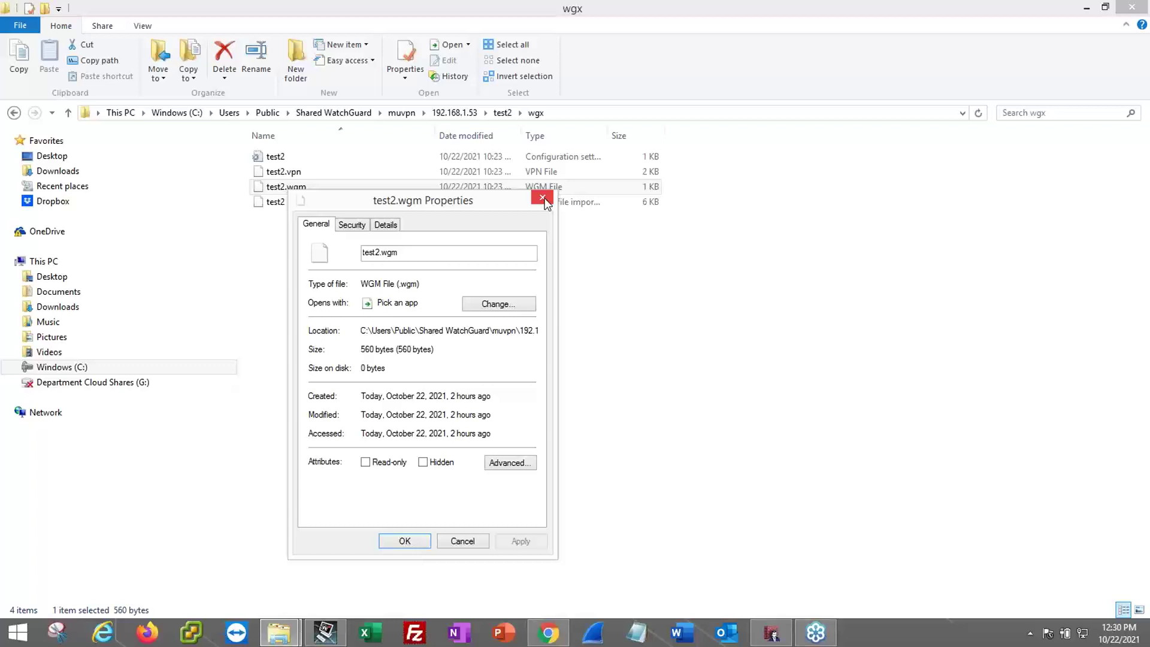
{"action": "left_click", "coordinate": [543, 199]}
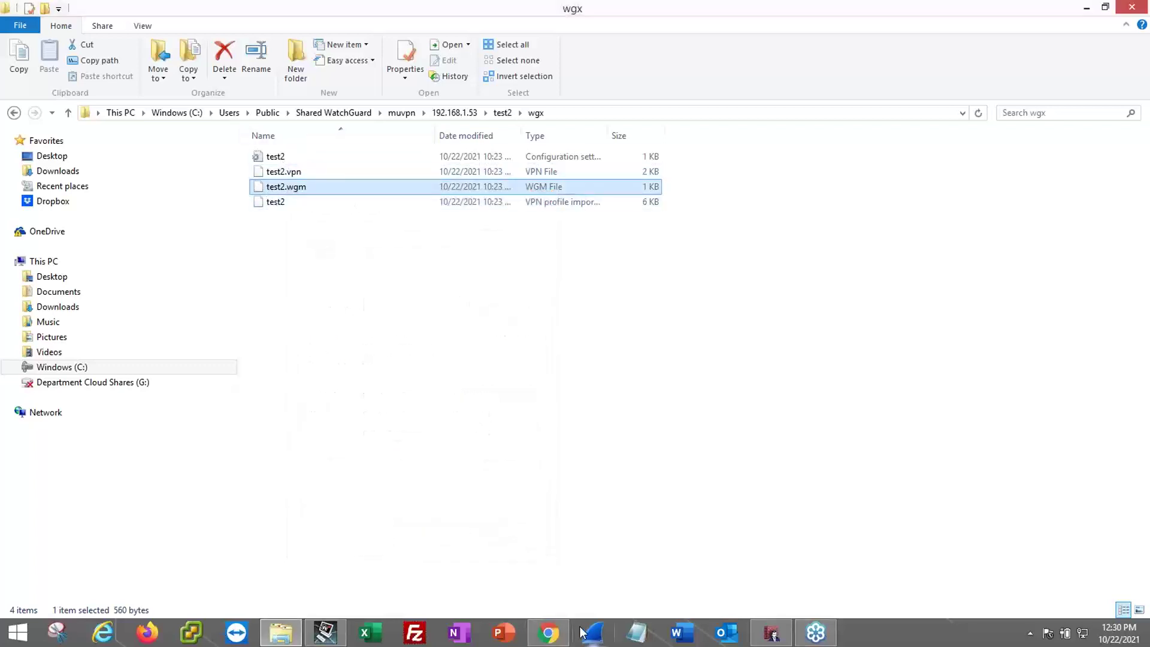
{"action": "left_click", "coordinate": [548, 631]}
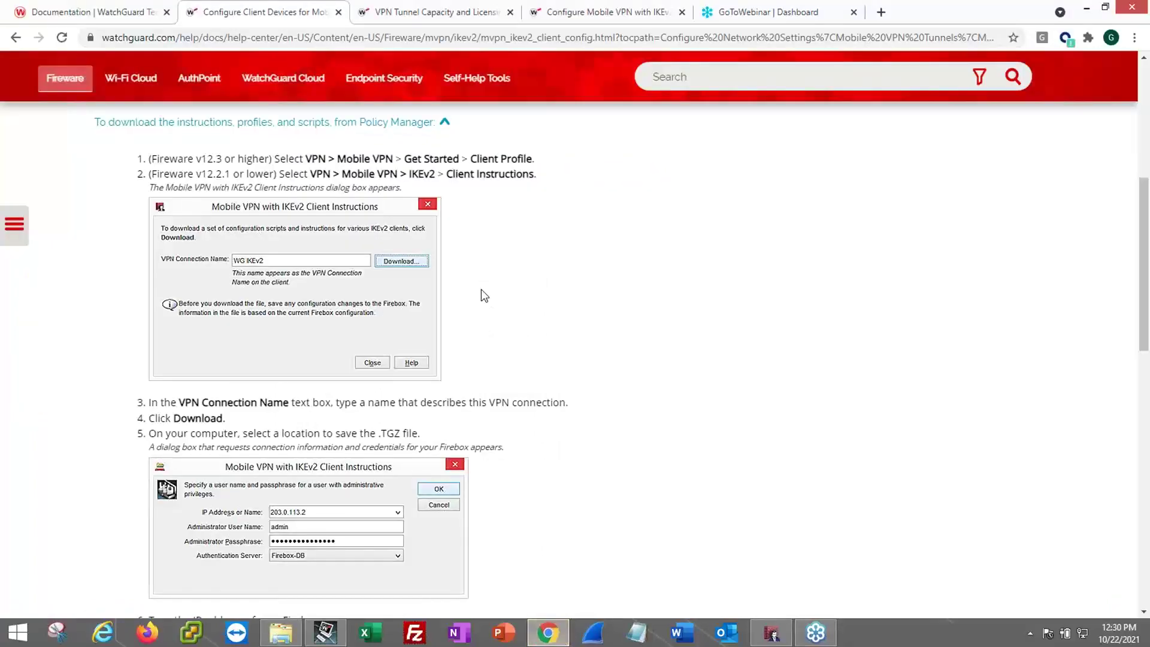
- In the help contents, expand Mobile VPN Tunnels and Mobile VPN with IPSec
{"action": "scroll", "coordinate": [509, 353], "scroll_direction": "down", "scroll_amount": 6}
{"action": "scroll", "coordinate": [509, 417], "scroll_direction": "down", "scroll_amount": 5}
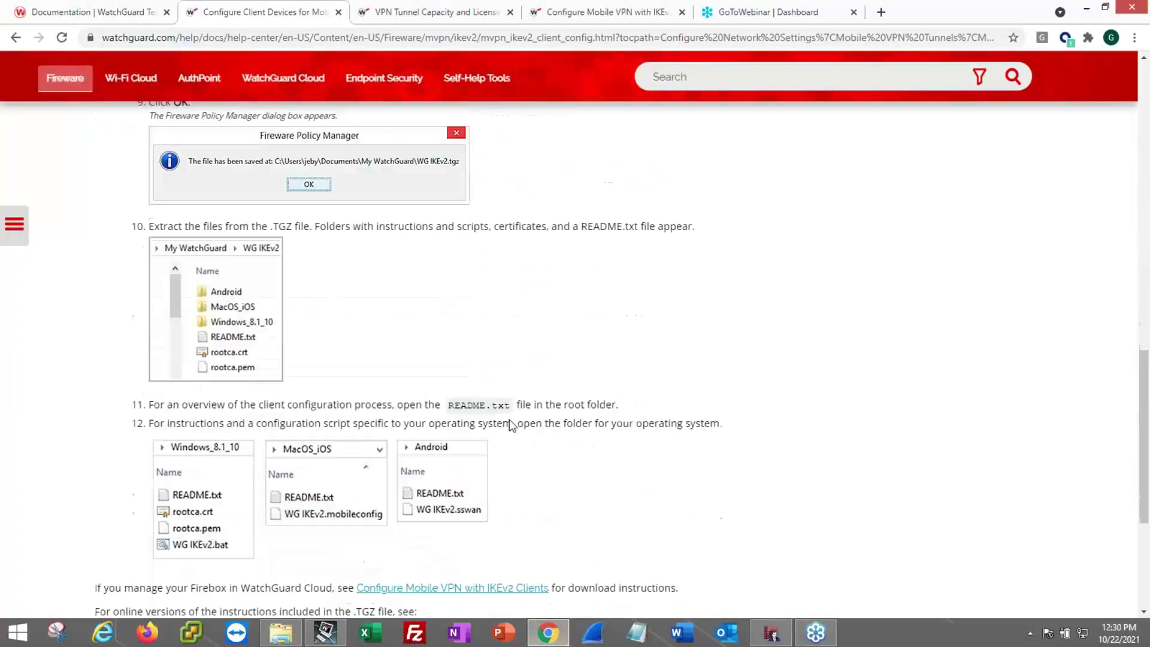
{"action": "left_click", "coordinate": [14, 223]}
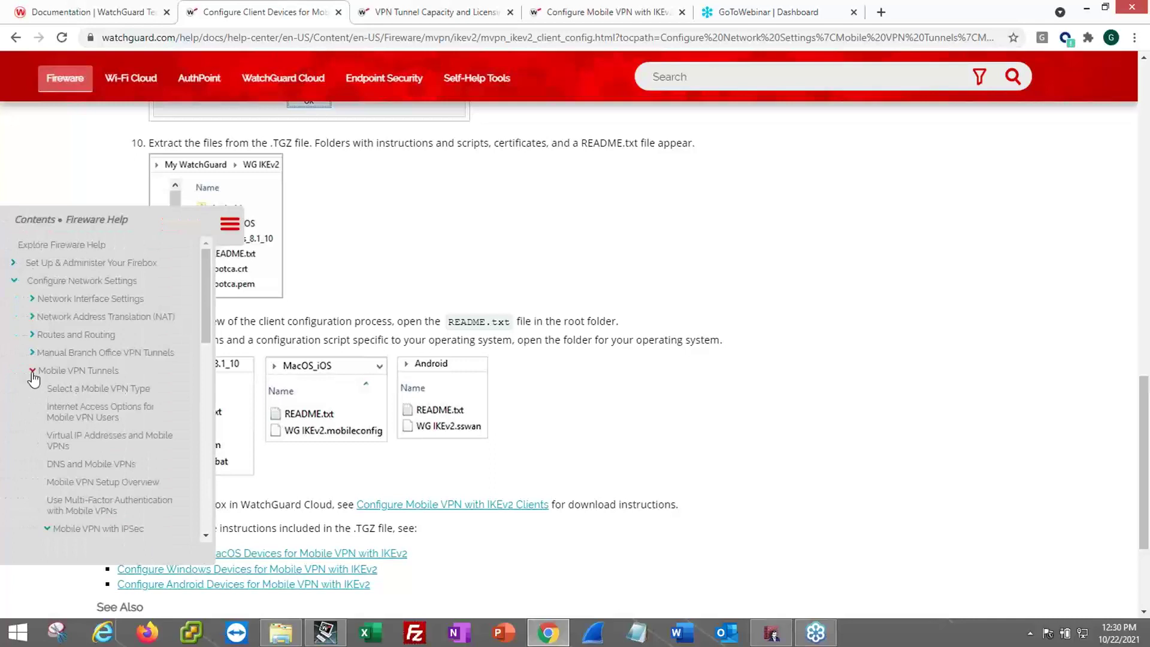
{"action": "left_click", "coordinate": [32, 371]}
{"action": "left_click", "coordinate": [33, 371]}
{"action": "scroll", "coordinate": [72, 376], "scroll_direction": "down", "scroll_amount": 1}
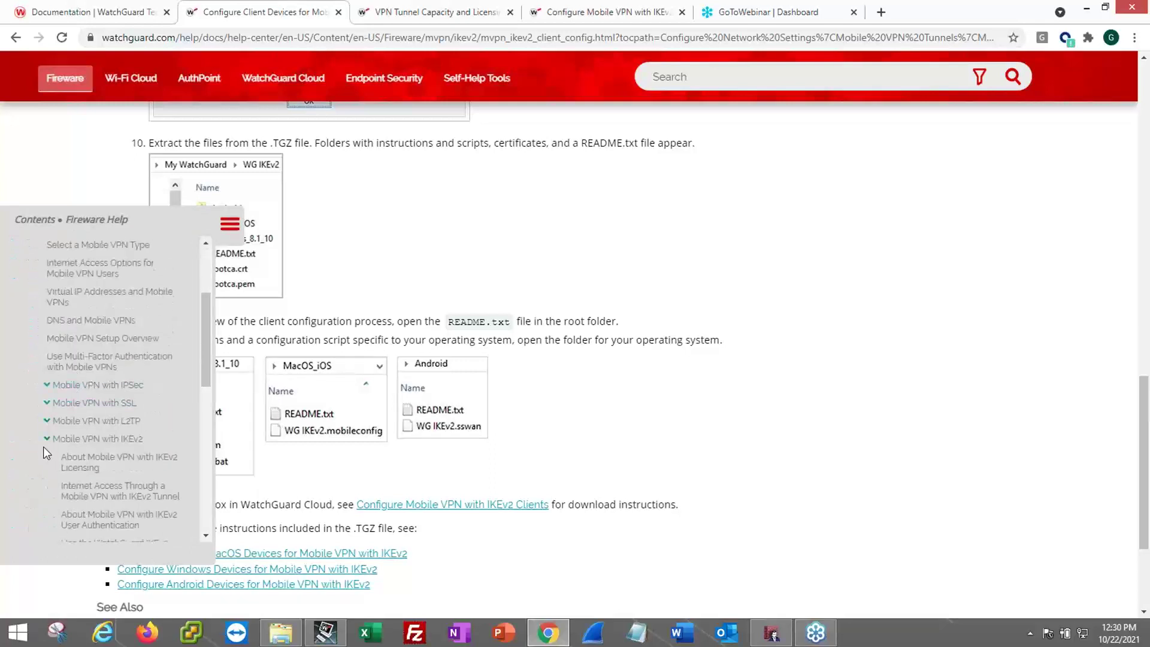
{"action": "left_click", "coordinate": [47, 386]}
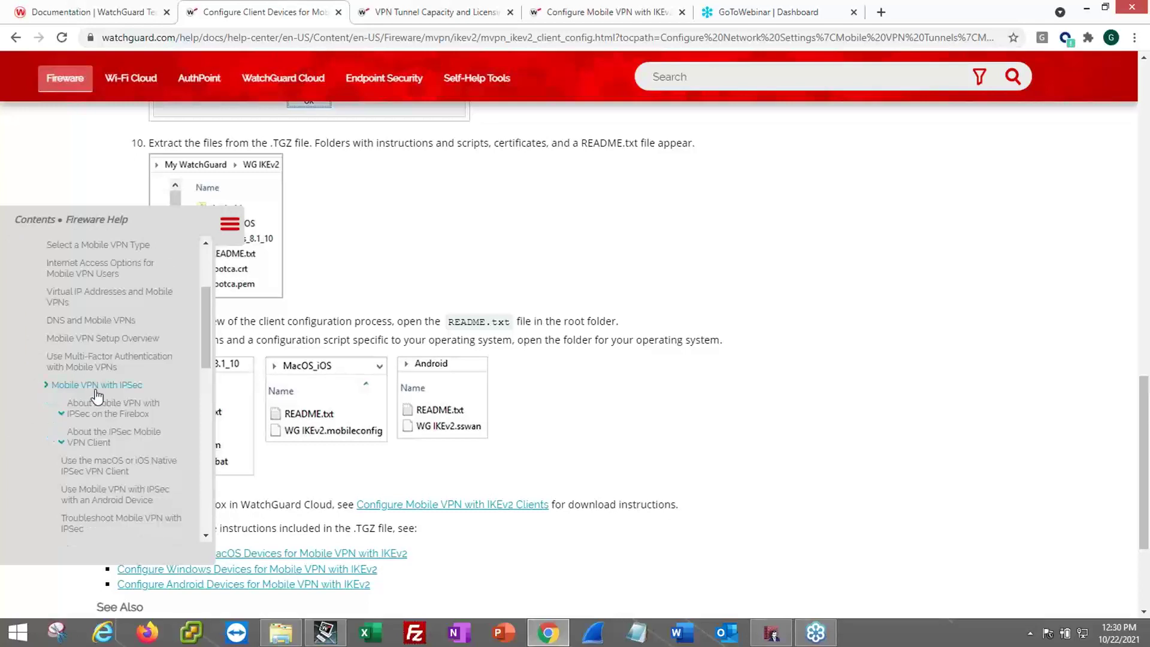
- Expand About the IPSec Mobile VPN Client and Connect and Disconnect, then open Control Connection Behavior
{"action": "scroll", "coordinate": [92, 399], "scroll_direction": "down", "scroll_amount": 1}
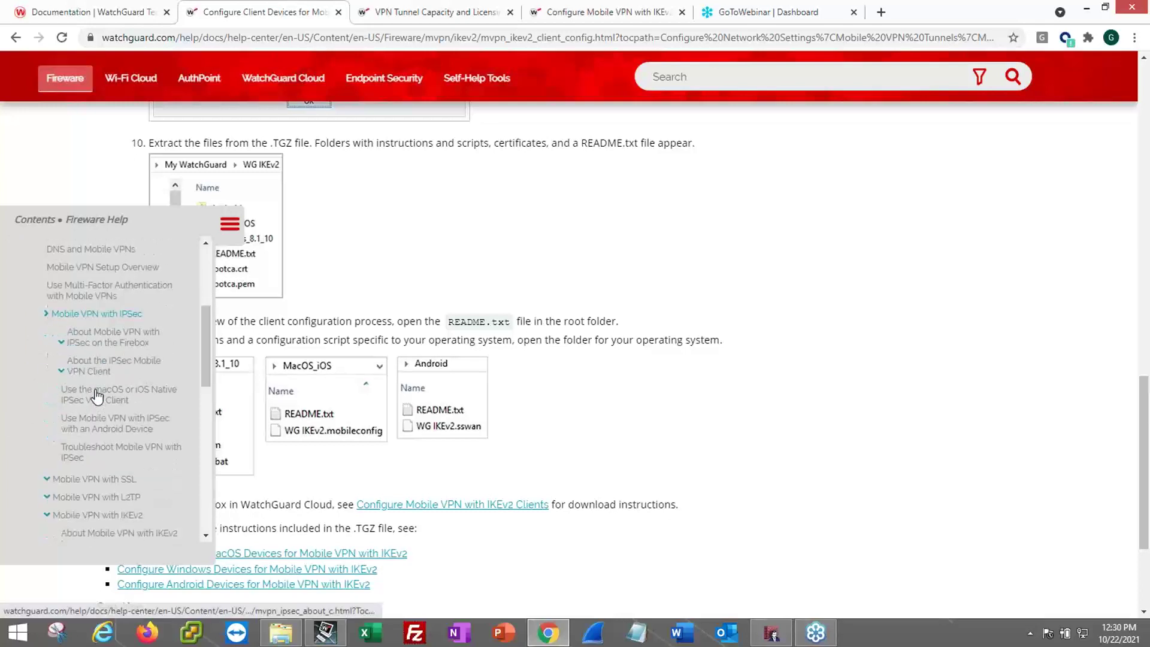
{"action": "left_click", "coordinate": [61, 369]}
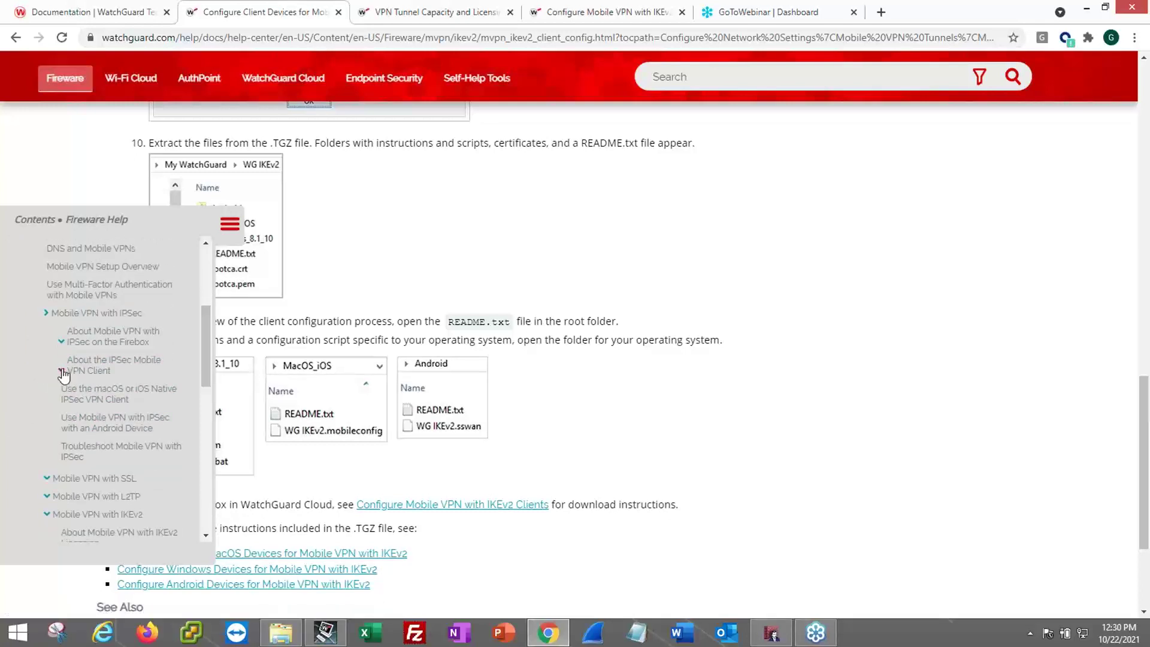
{"action": "scroll", "coordinate": [164, 422], "scroll_direction": "down", "scroll_amount": 1}
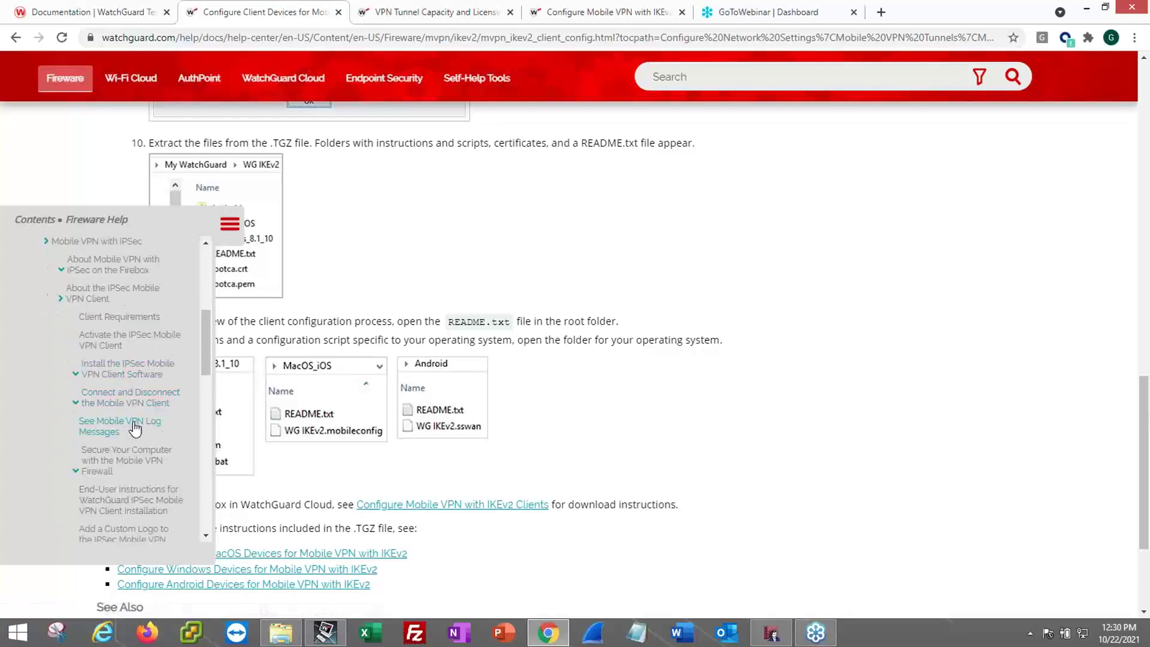
{"action": "scroll", "coordinate": [135, 431], "scroll_direction": "down", "scroll_amount": 1}
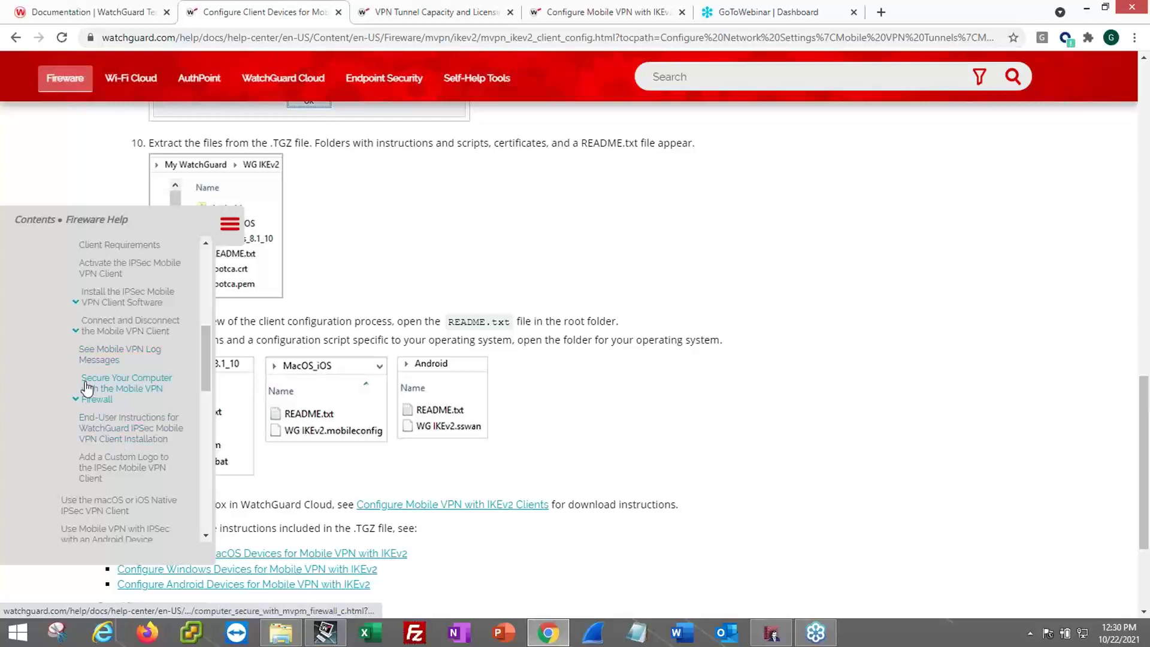
{"action": "left_click", "coordinate": [76, 332]}
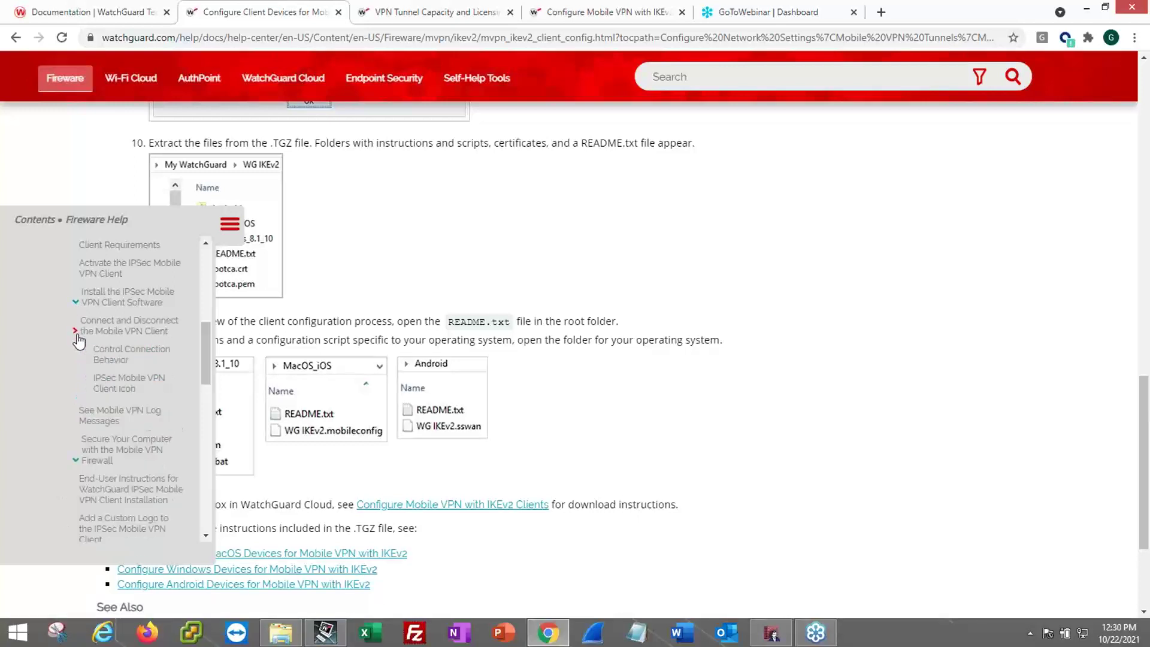
{"action": "left_click", "coordinate": [110, 355]}
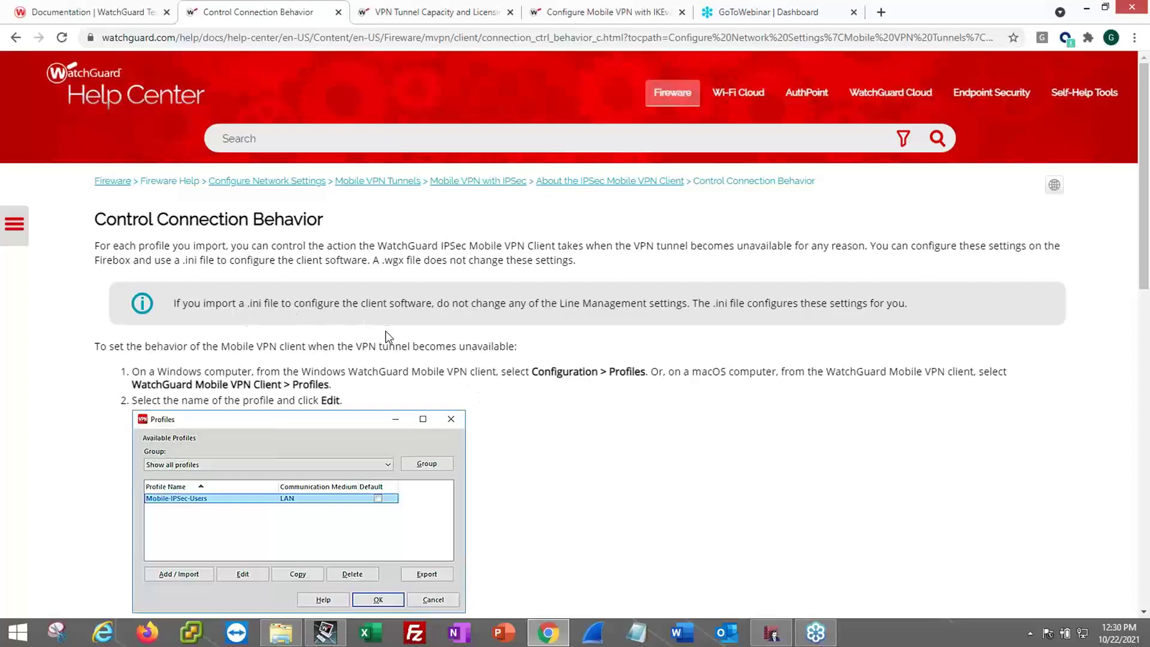
- Read through the connection mode descriptions, then reopen the Help Center contents panel
{"action": "scroll", "coordinate": [588, 405], "scroll_direction": "down", "scroll_amount": 5}
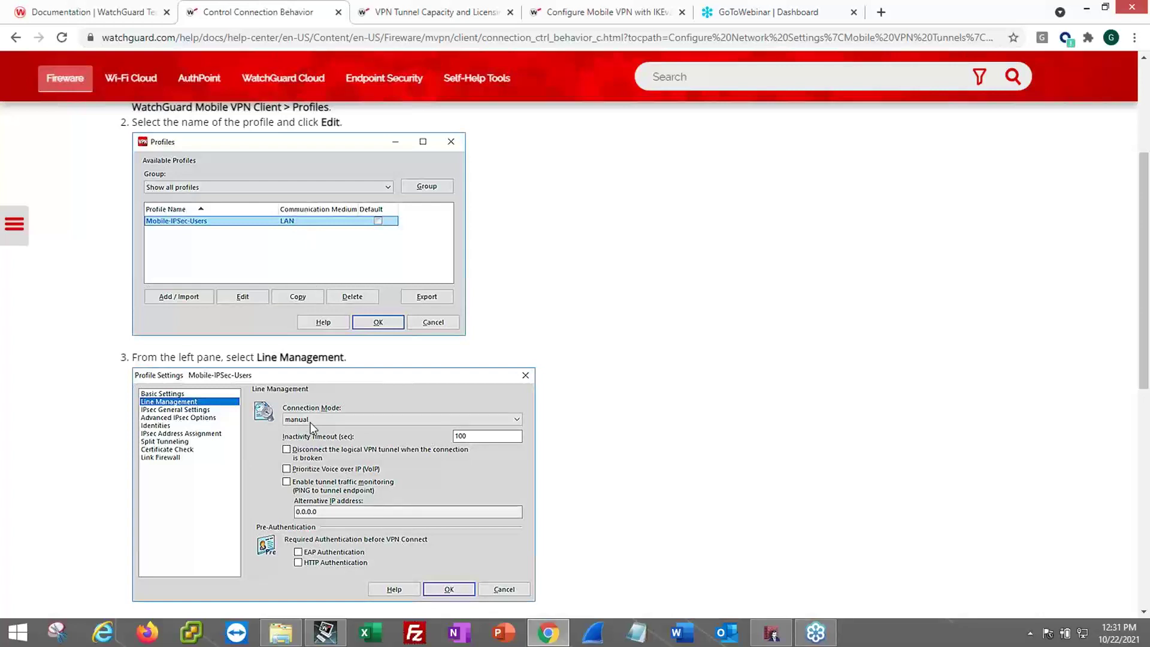
{"action": "scroll", "coordinate": [311, 426], "scroll_direction": "down", "scroll_amount": 3}
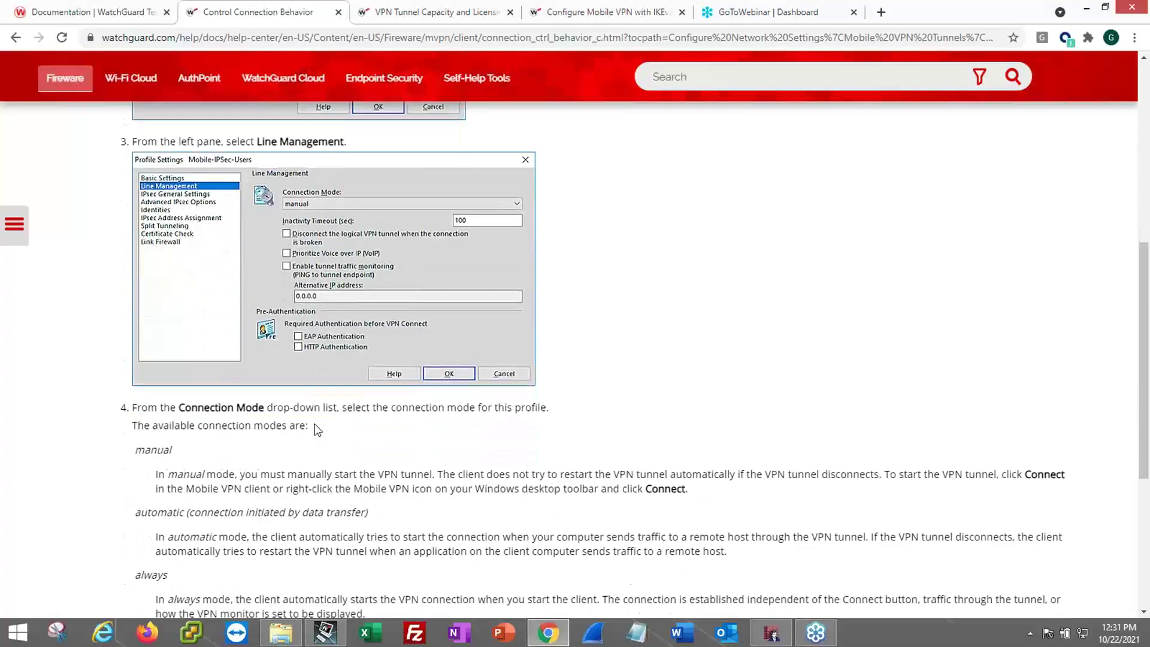
{"action": "scroll", "coordinate": [216, 443], "scroll_direction": "down", "scroll_amount": 1}
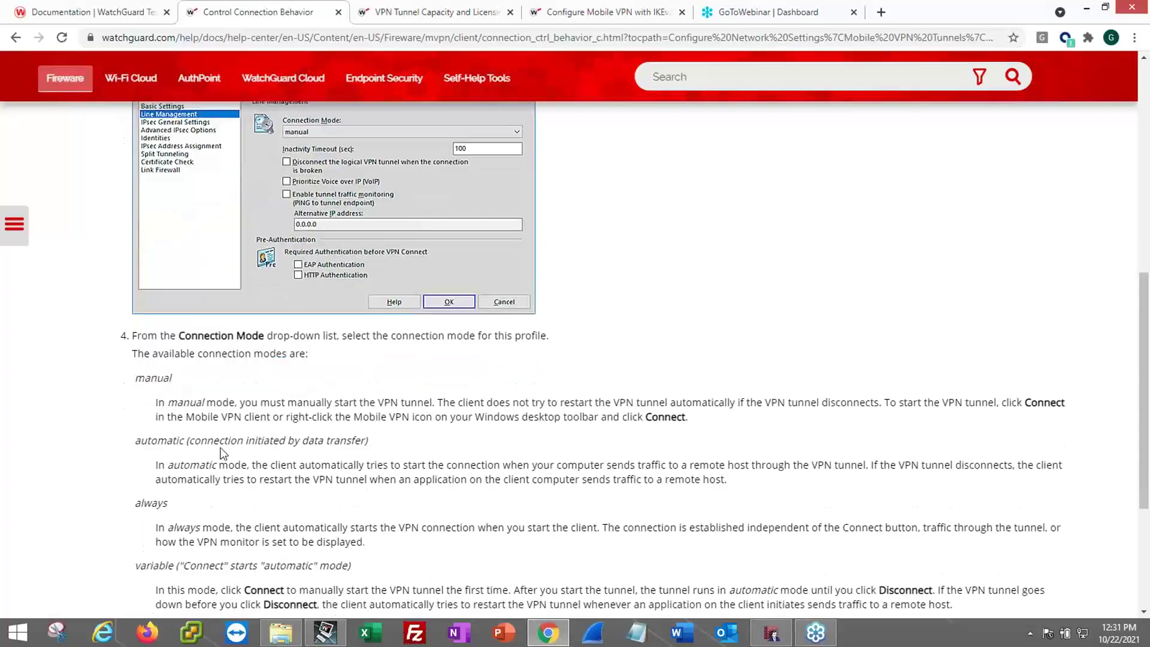
{"action": "scroll", "coordinate": [169, 382], "scroll_direction": "down", "scroll_amount": 1}
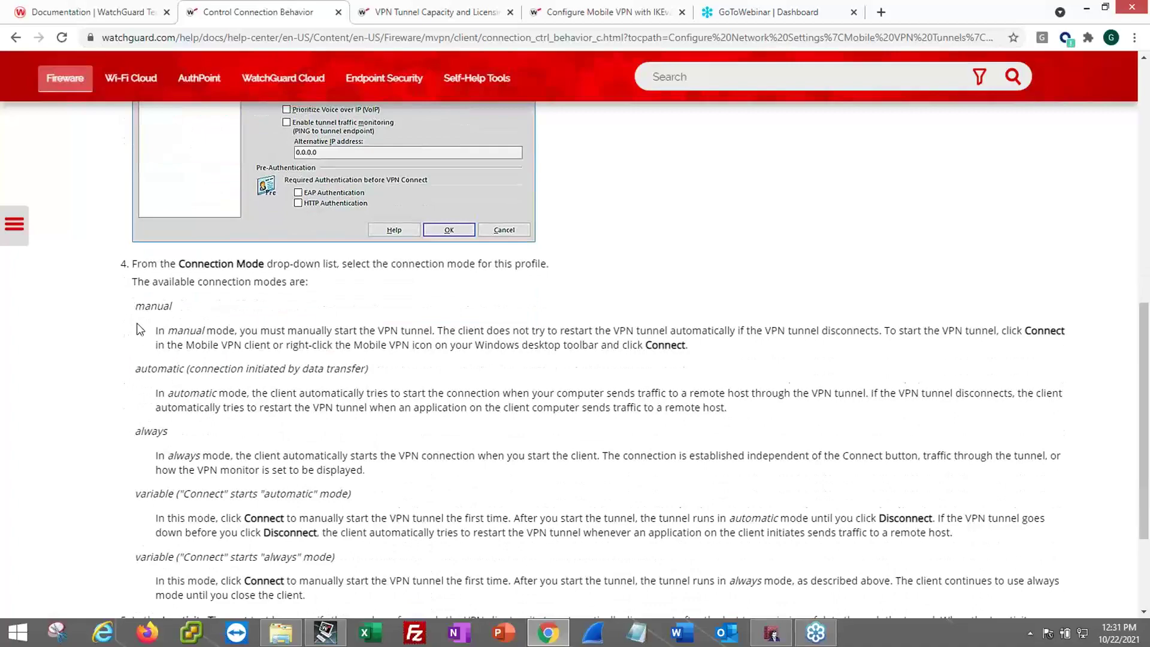
{"action": "scroll", "coordinate": [383, 413], "scroll_direction": "down", "scroll_amount": 2}
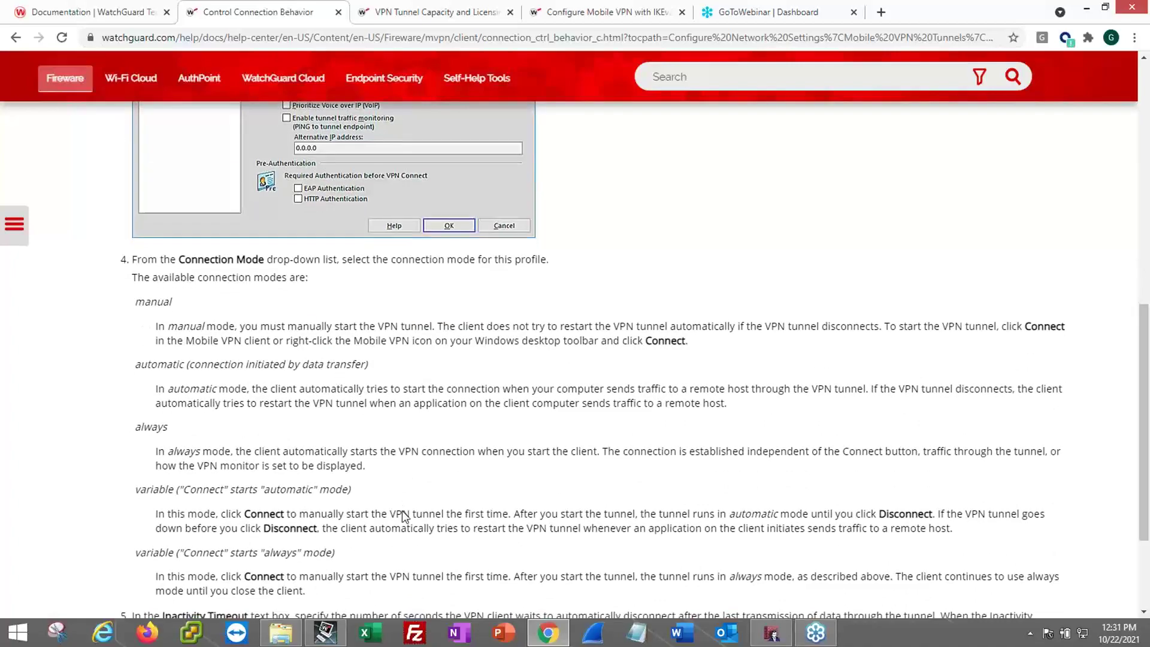
{"action": "scroll", "coordinate": [455, 336], "scroll_direction": "up", "scroll_amount": 1}
{"action": "scroll", "coordinate": [465, 353], "scroll_direction": "down", "scroll_amount": 1}
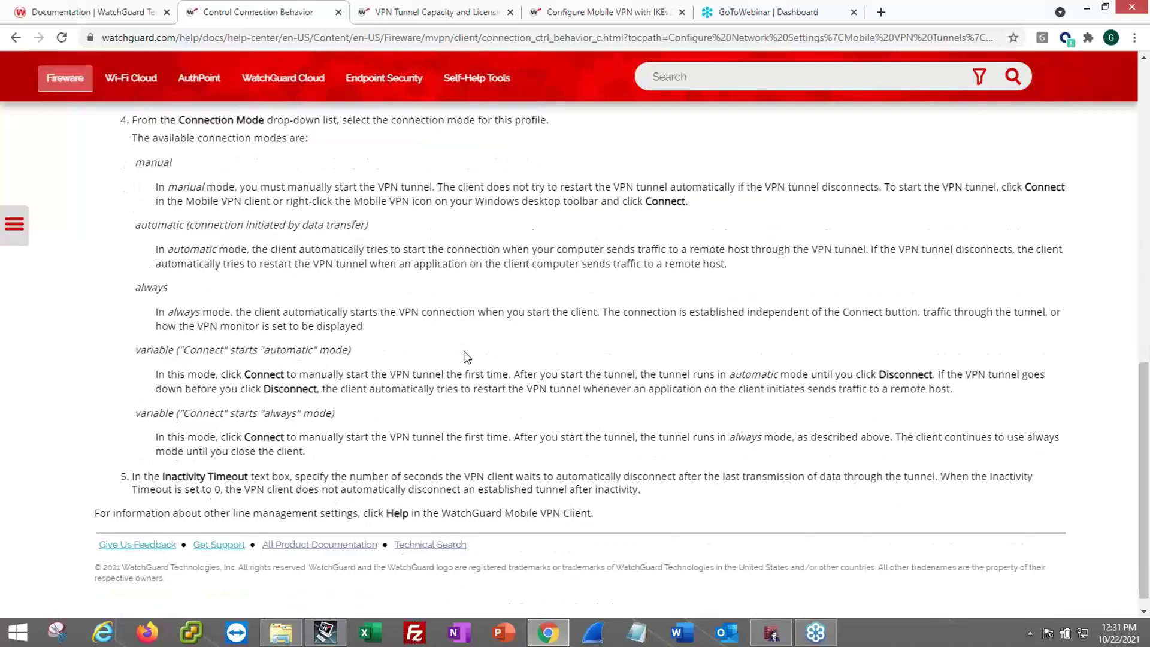
{"action": "scroll", "coordinate": [464, 371], "scroll_direction": "up", "scroll_amount": 2}
{"action": "left_click", "coordinate": [14, 224]}
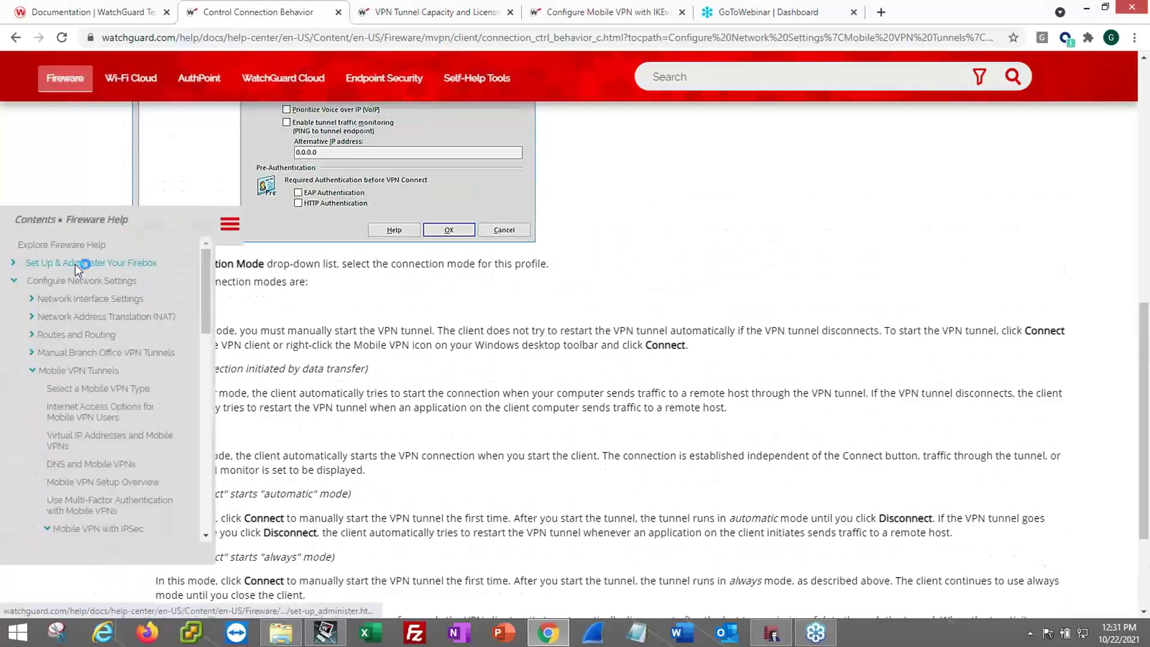
{"action": "scroll", "coordinate": [106, 427], "scroll_direction": "down", "scroll_amount": 4}
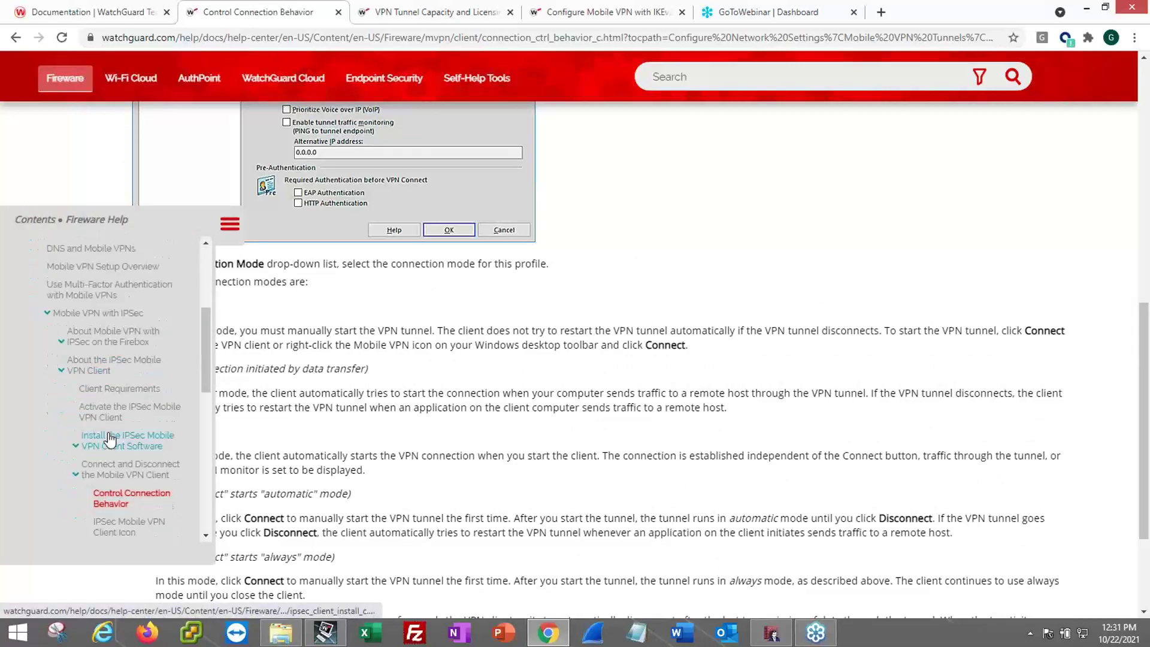
- Open the Import the End-User Profile help page under the IPSec client installation topics
{"action": "scroll", "coordinate": [110, 430], "scroll_direction": "down", "scroll_amount": 1}
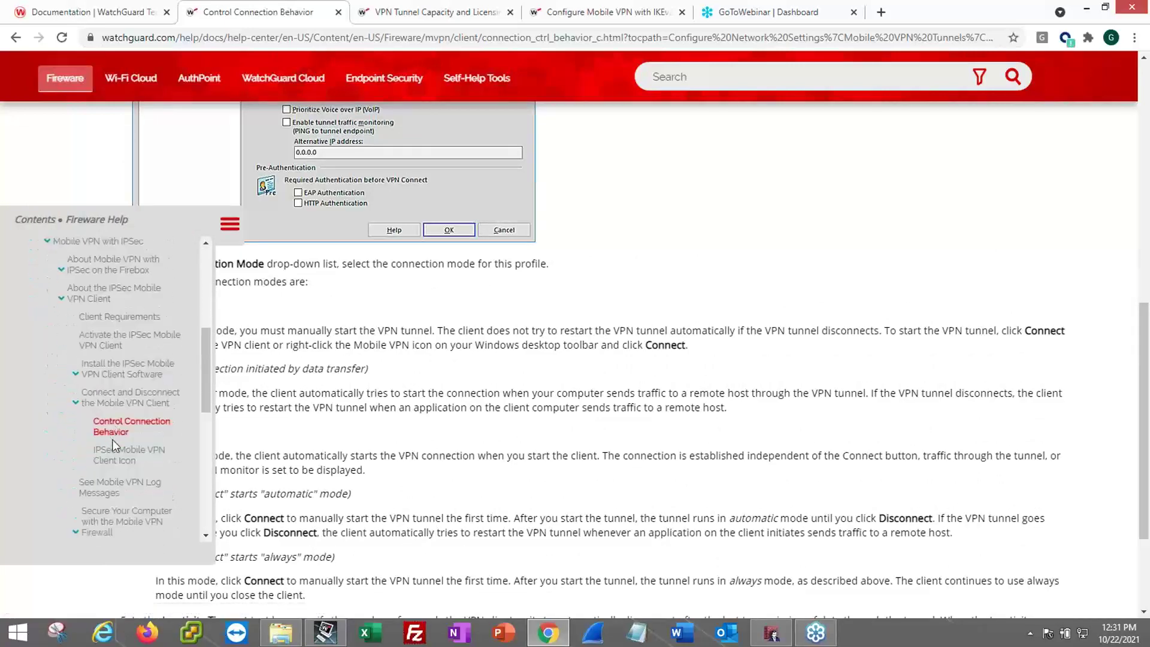
{"action": "left_click", "coordinate": [77, 375]}
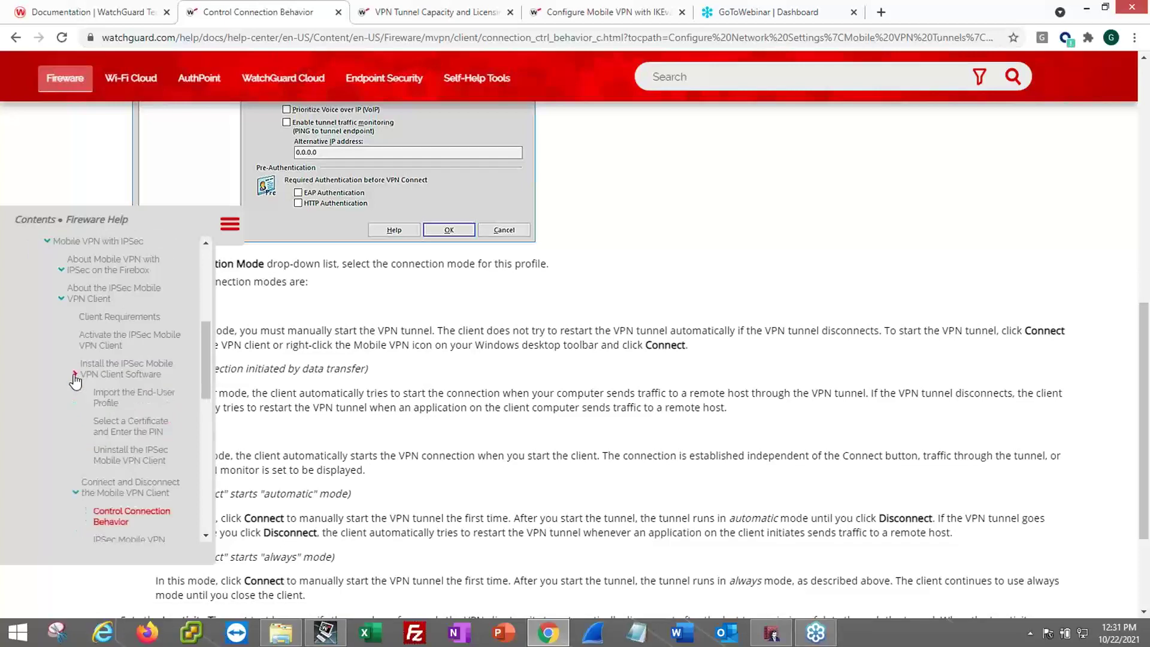
{"action": "left_click", "coordinate": [108, 401]}
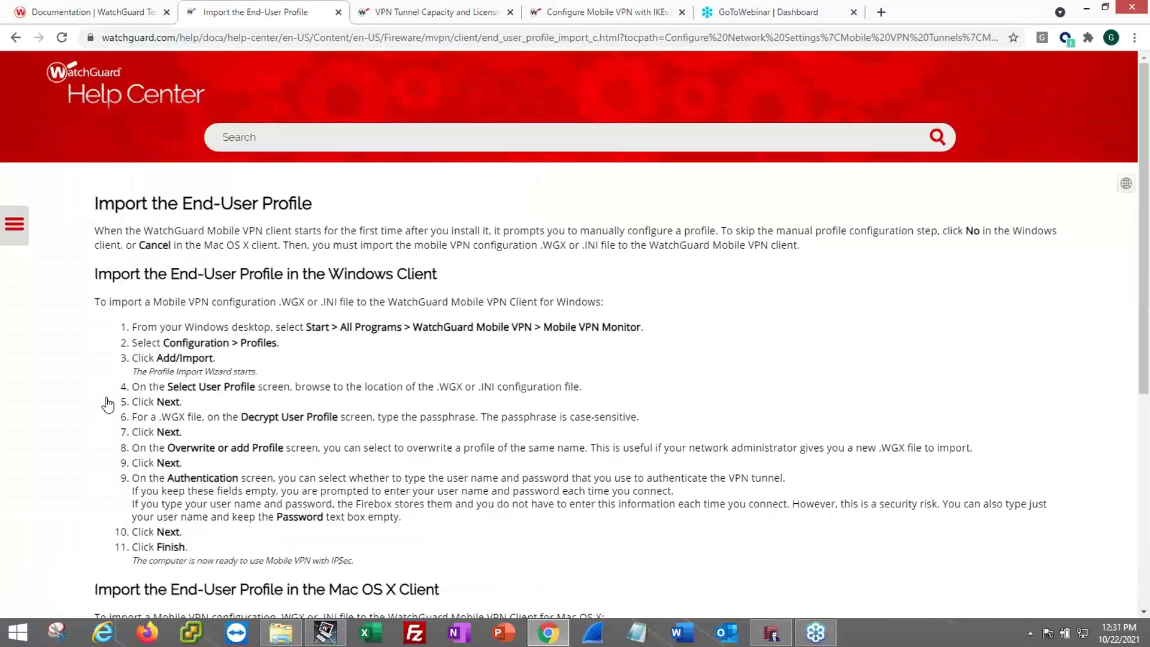
{"action": "scroll", "coordinate": [394, 399], "scroll_direction": "down", "scroll_amount": 5}
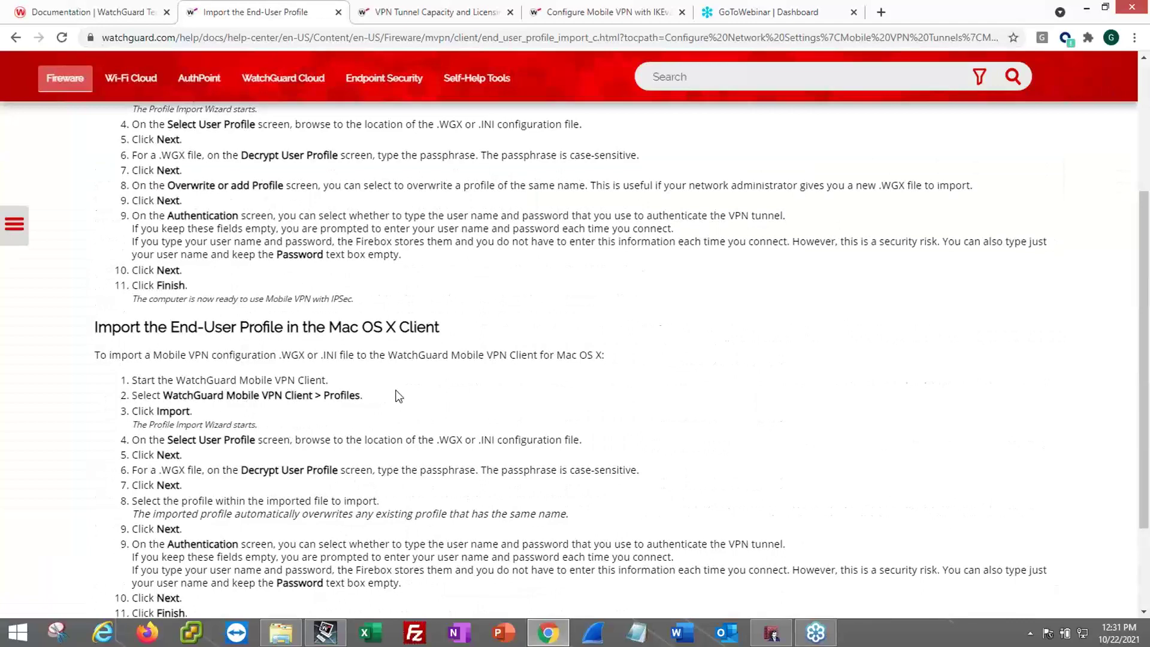
{"action": "scroll", "coordinate": [395, 395], "scroll_direction": "down", "scroll_amount": 2}
- From About Mobile VPN with IPSec on the Firebox, open Generate Mobile VPN with IPSec Configuration Files
{"action": "left_click", "coordinate": [22, 227]}
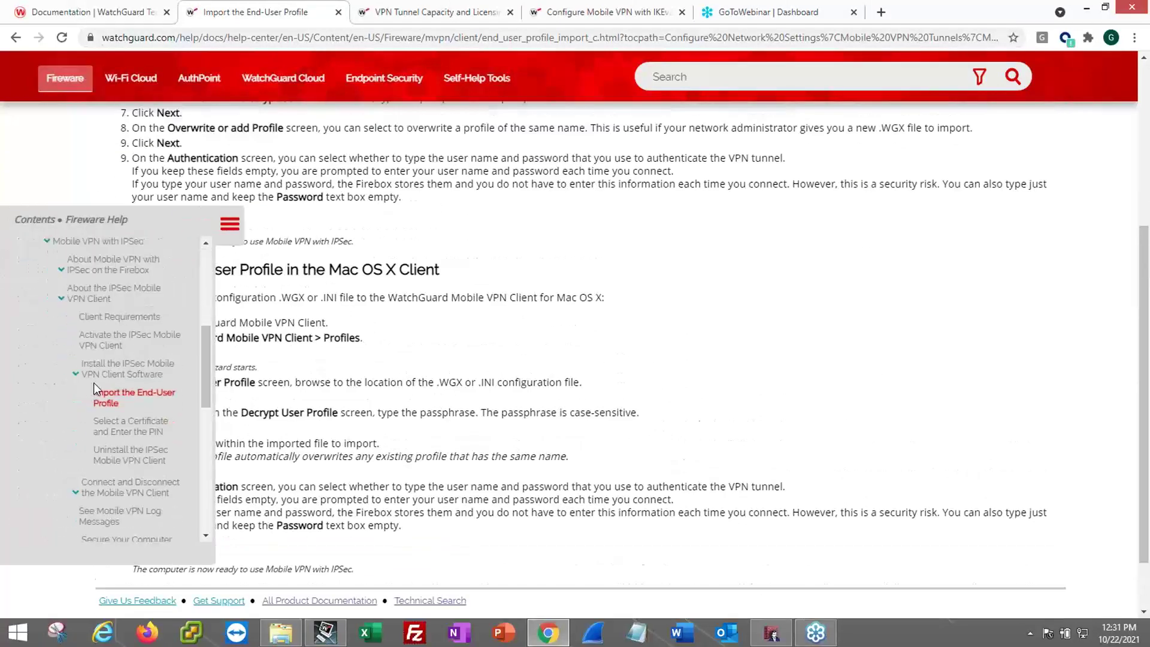
{"action": "scroll", "coordinate": [90, 360], "scroll_direction": "down", "scroll_amount": 4}
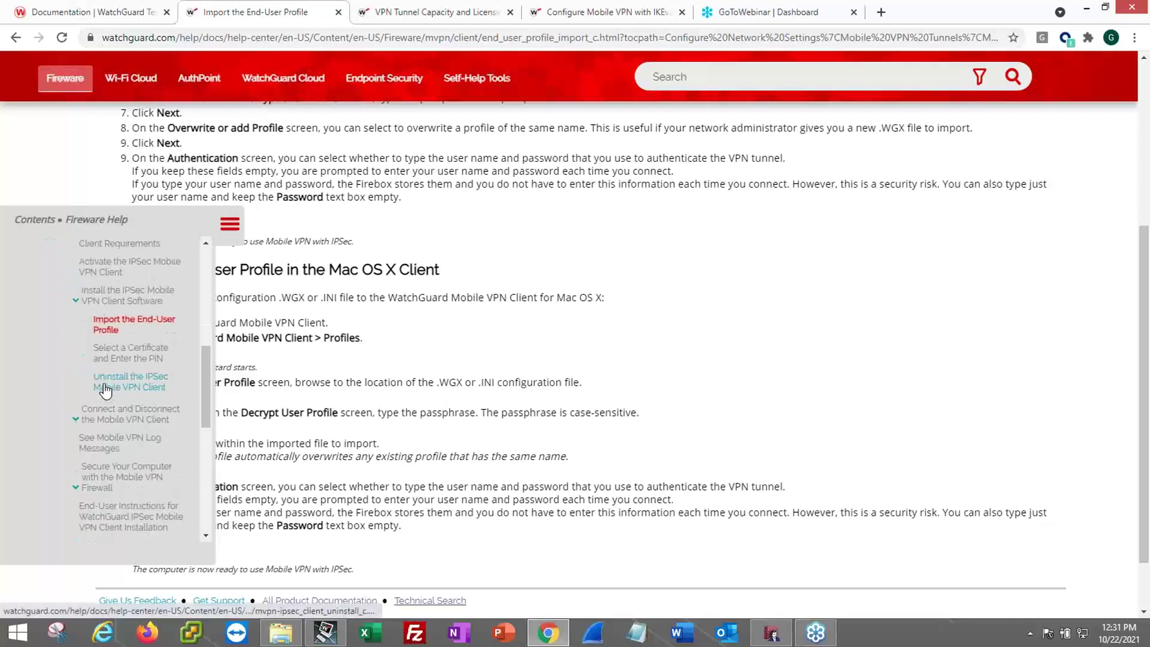
{"action": "scroll", "coordinate": [105, 390], "scroll_direction": "up", "scroll_amount": 5}
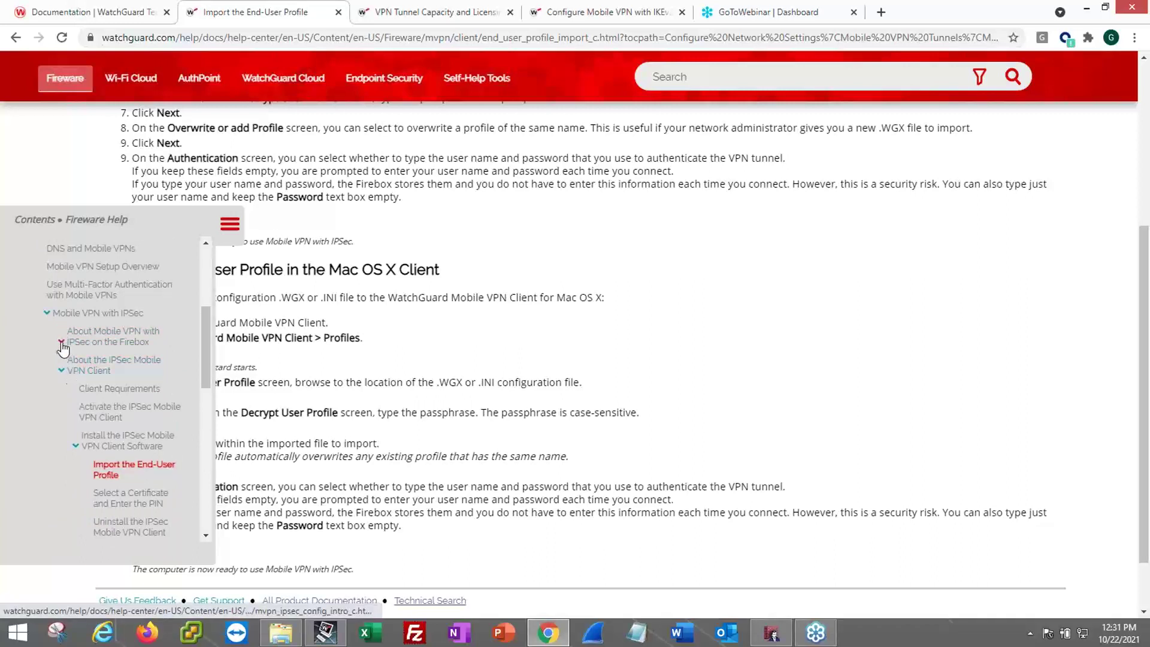
{"action": "left_click", "coordinate": [62, 343]}
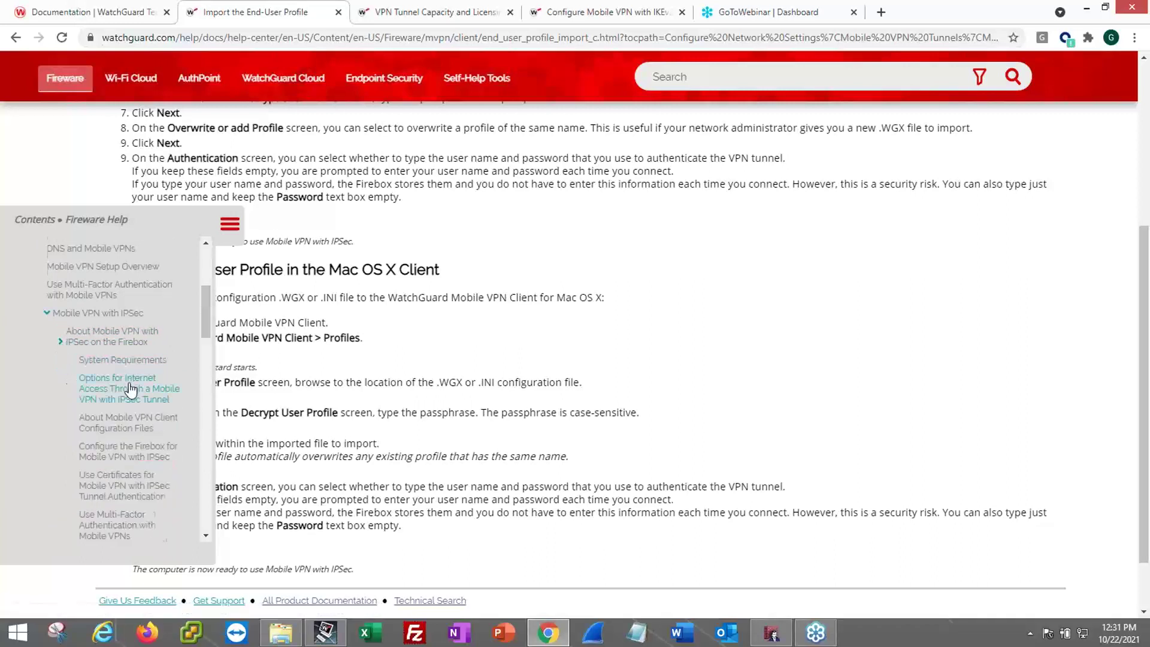
{"action": "scroll", "coordinate": [128, 392], "scroll_direction": "down", "scroll_amount": 3}
{"action": "scroll", "coordinate": [128, 397], "scroll_direction": "down", "scroll_amount": 4}
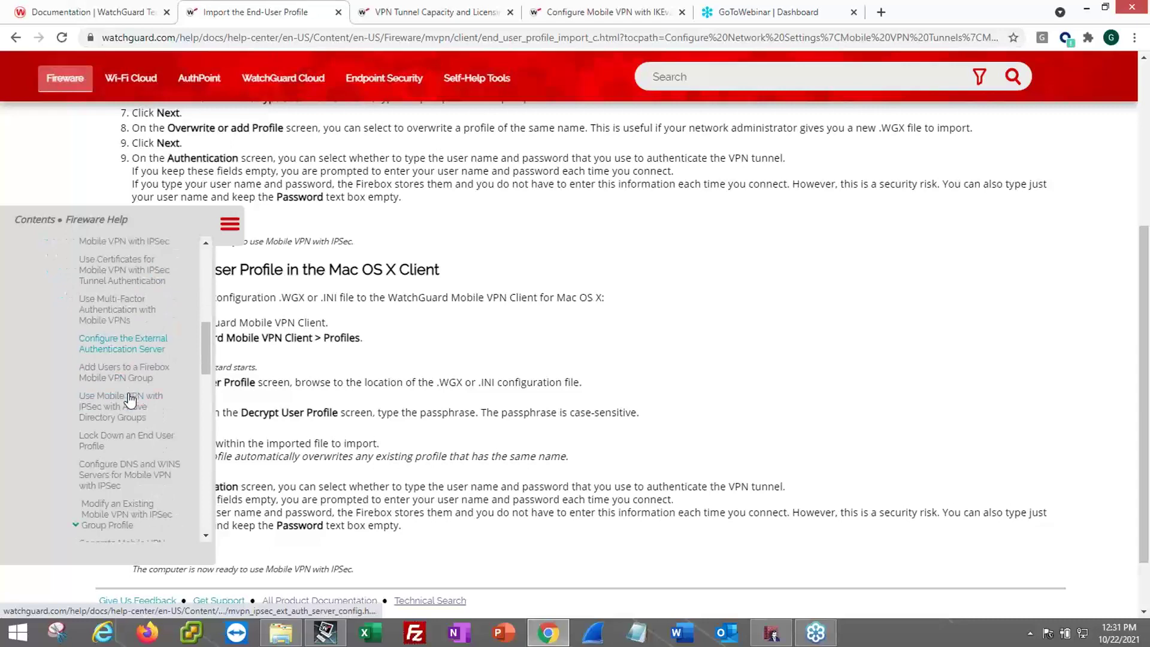
{"action": "left_click", "coordinate": [129, 413]}
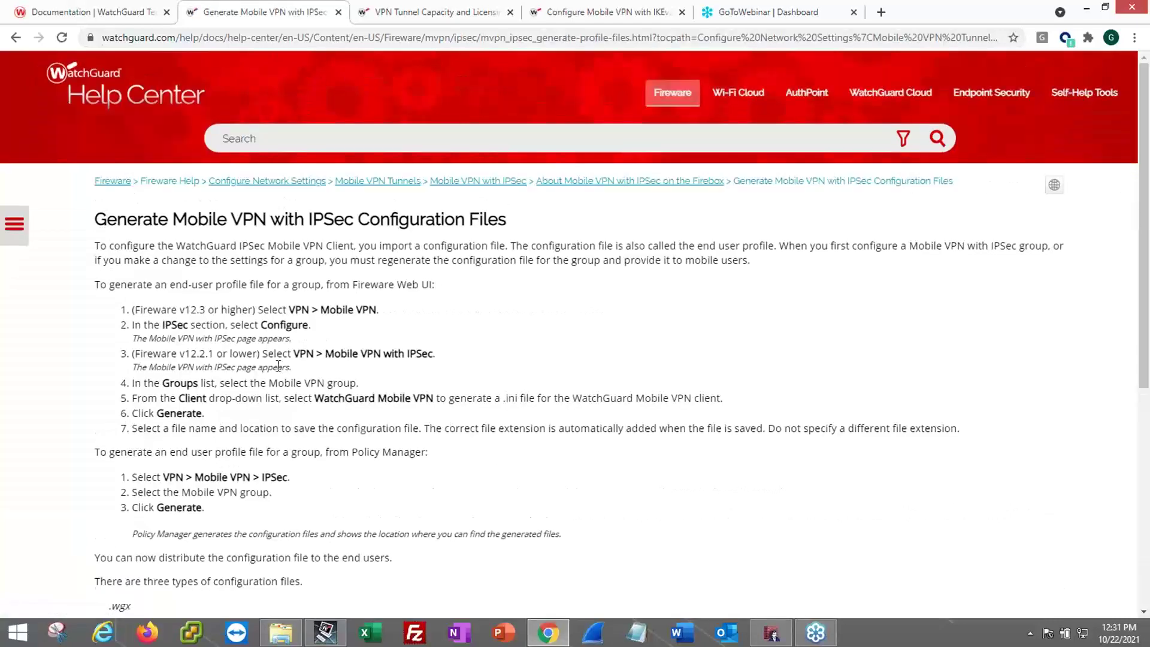
- Highlight 'Line Management' in the .wgx paragraph and switch to the Configure Mobile VPN with IKEv2 tab
{"action": "scroll", "coordinate": [287, 362], "scroll_direction": "down", "scroll_amount": 5}
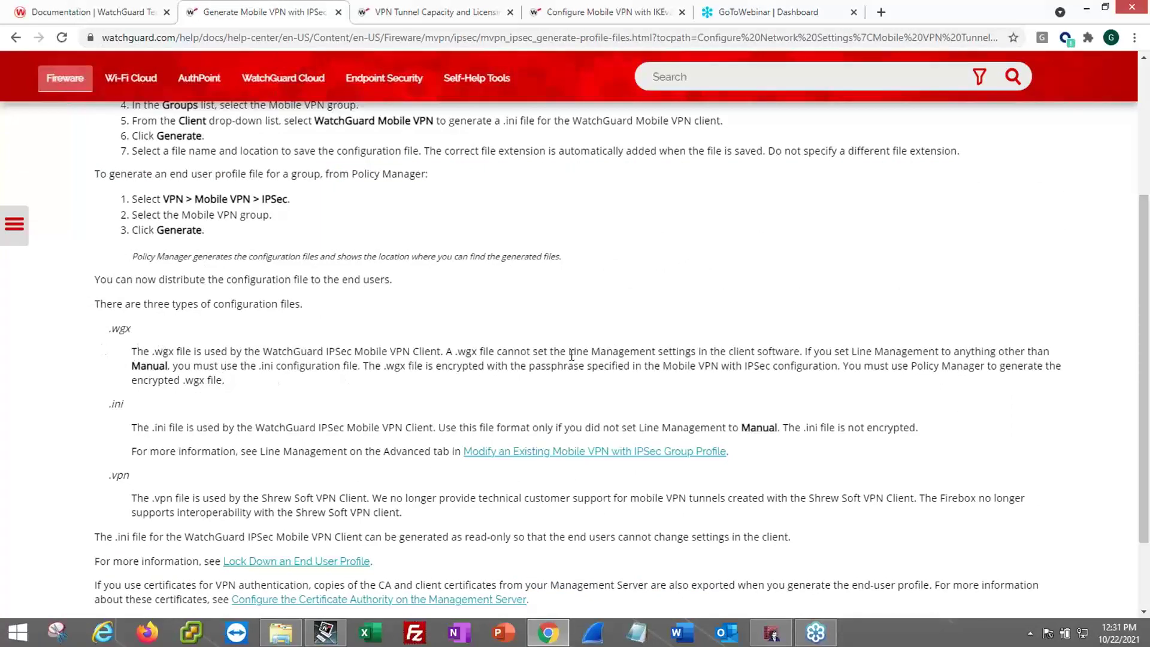
{"action": "left_click_drag", "start_coordinate": [569, 352], "coordinate": [656, 353]}
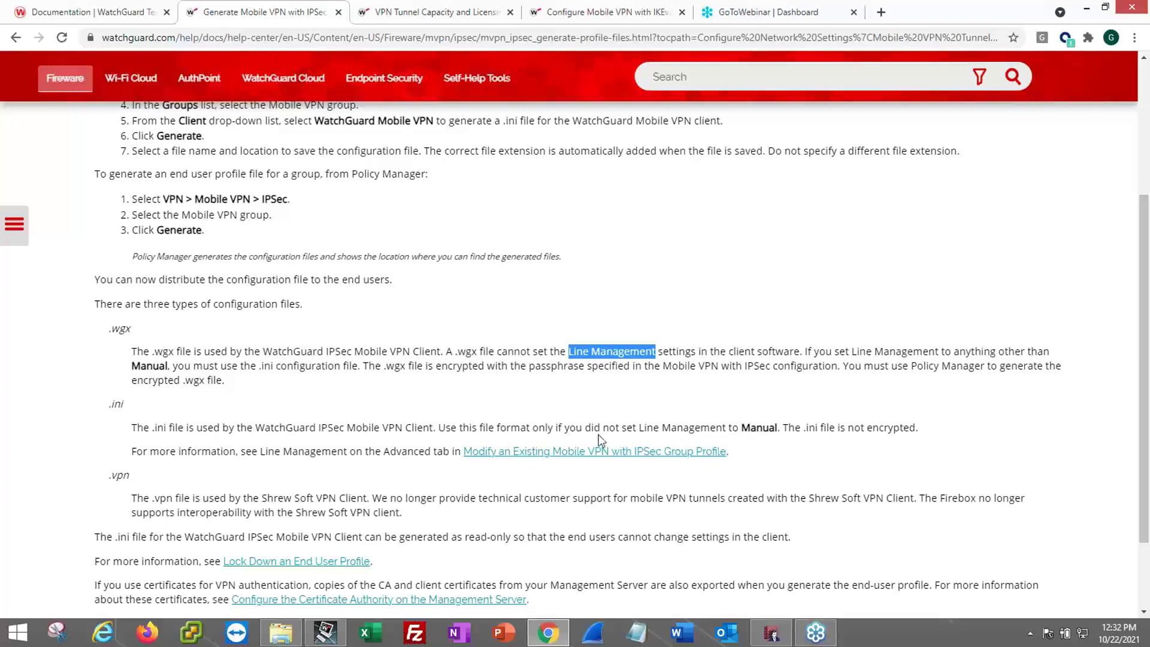
{"action": "scroll", "coordinate": [401, 371], "scroll_direction": "up", "scroll_amount": 1}
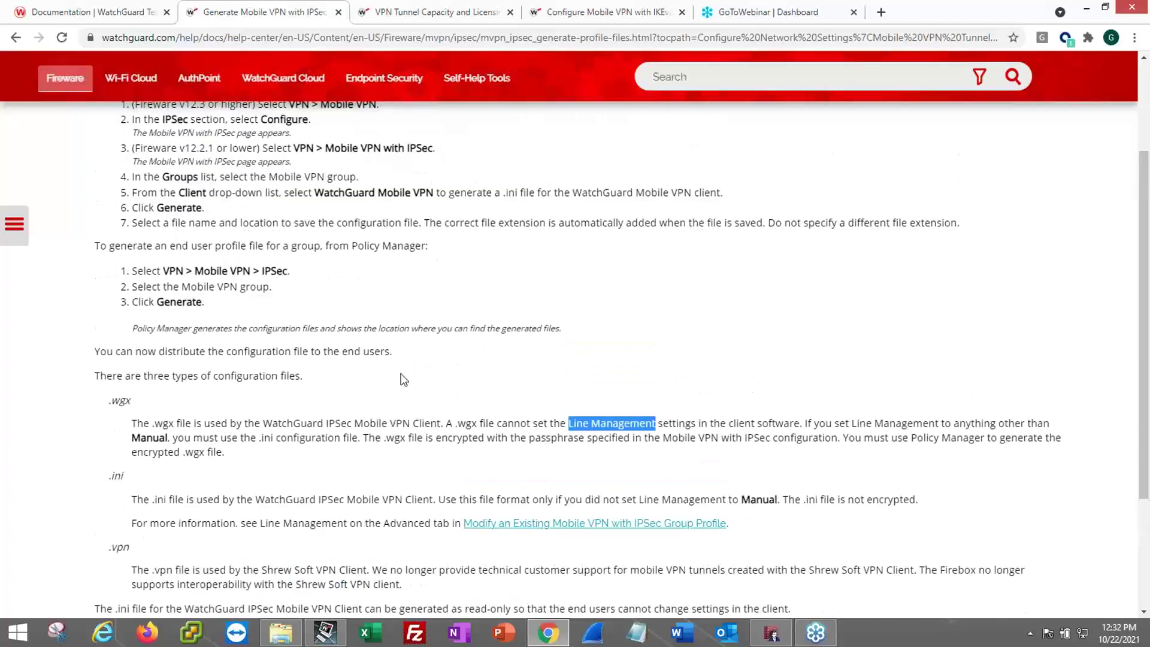
{"action": "left_click", "coordinate": [450, 13]}
- Return to Policy Manager, close the Mobile VPN with IPSec configuration, and go back to the firewall policies
{"action": "left_click", "coordinate": [605, 15]}
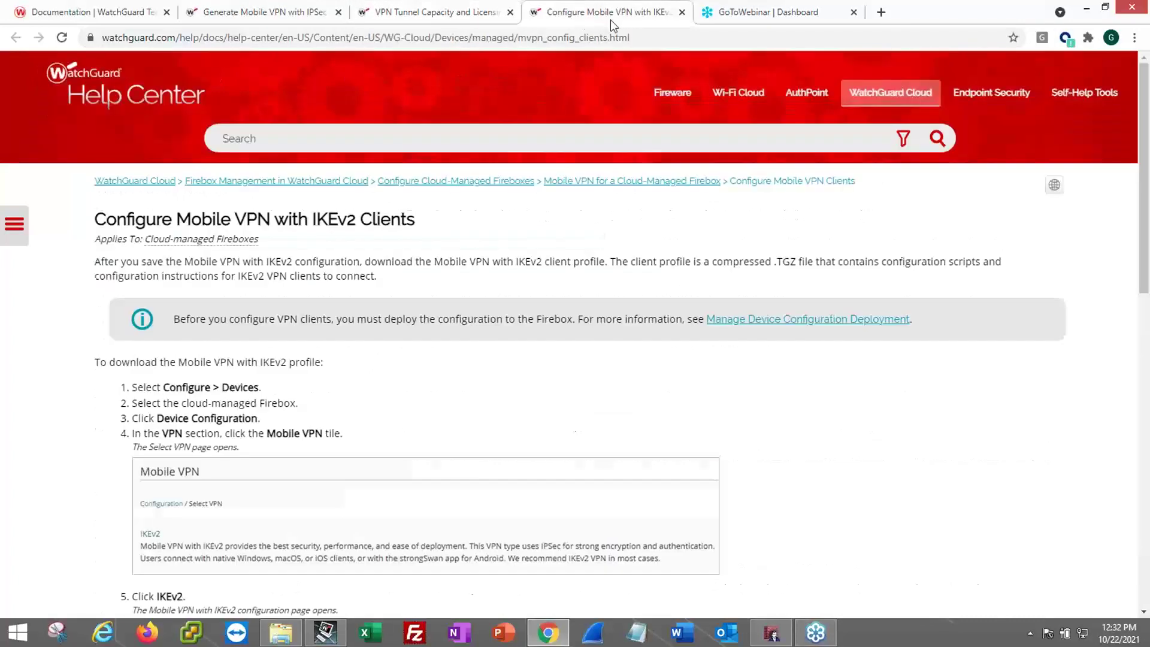
{"action": "left_click", "coordinate": [771, 634]}
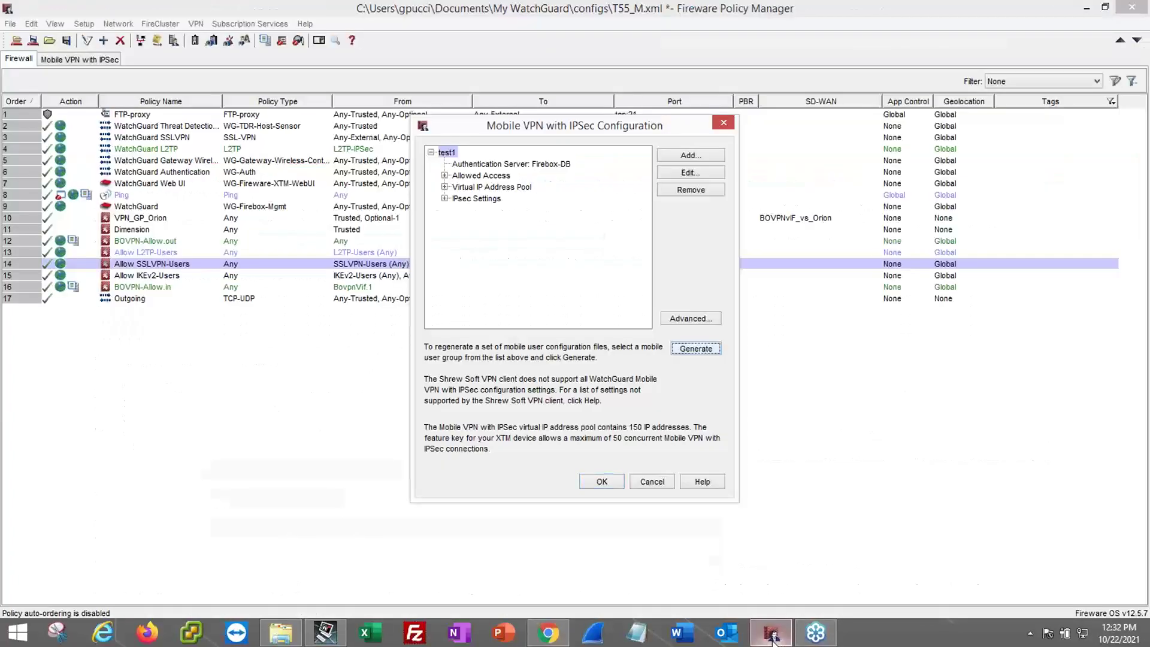
{"action": "left_click", "coordinate": [653, 481]}
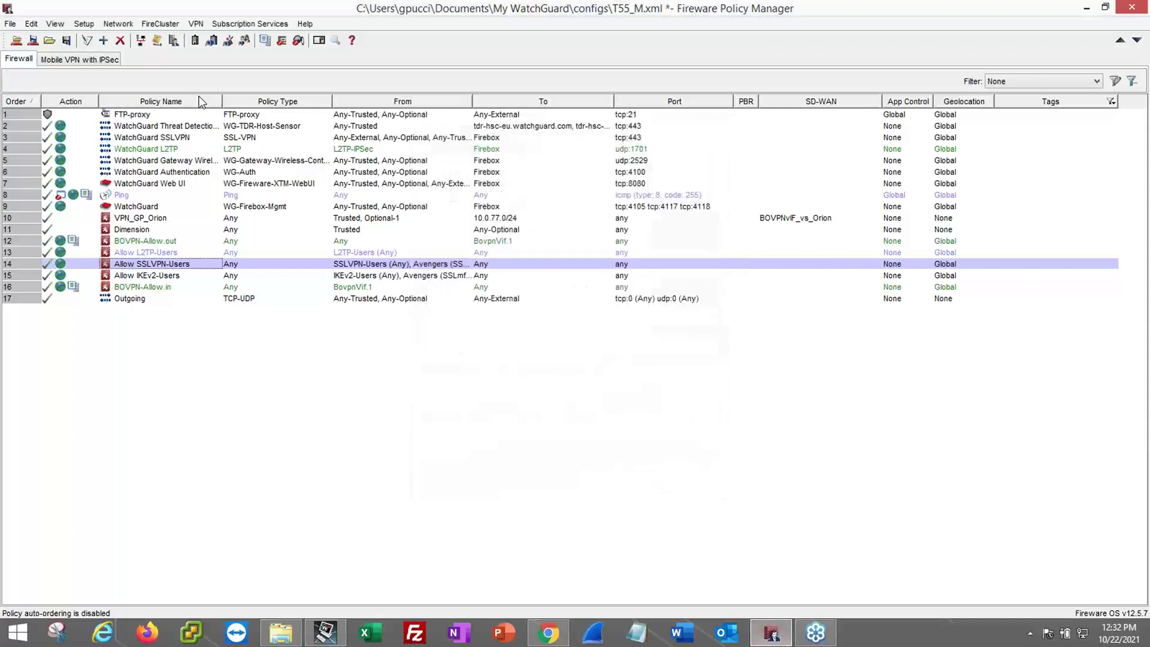
{"action": "left_click", "coordinate": [93, 59]}
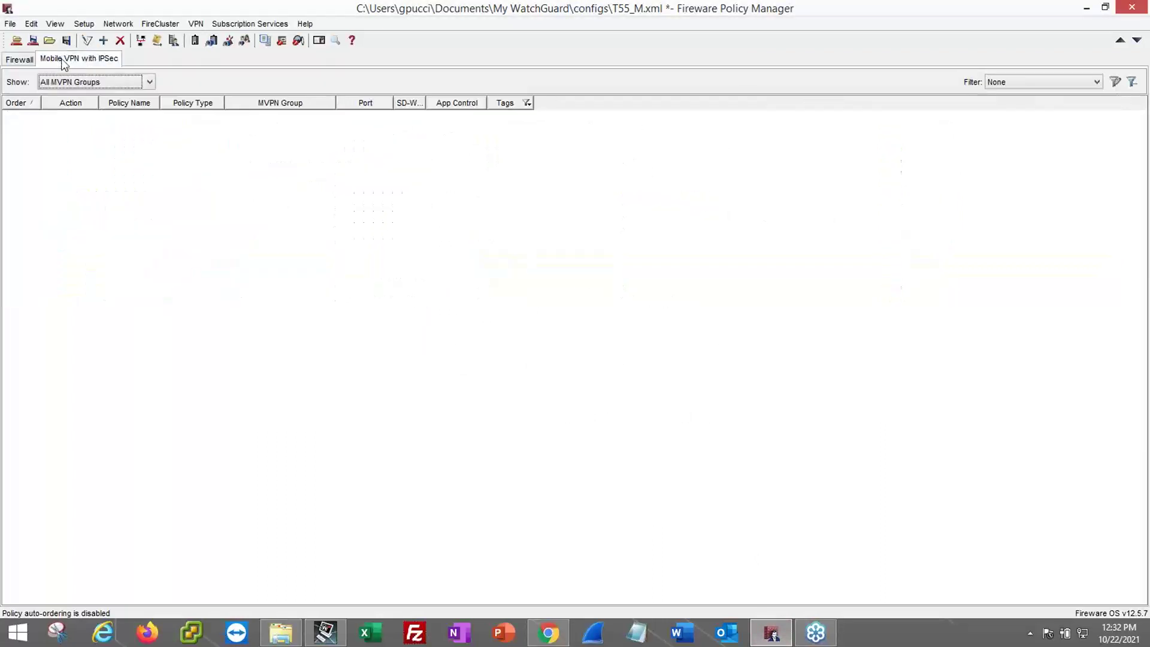
{"action": "left_click", "coordinate": [19, 60]}
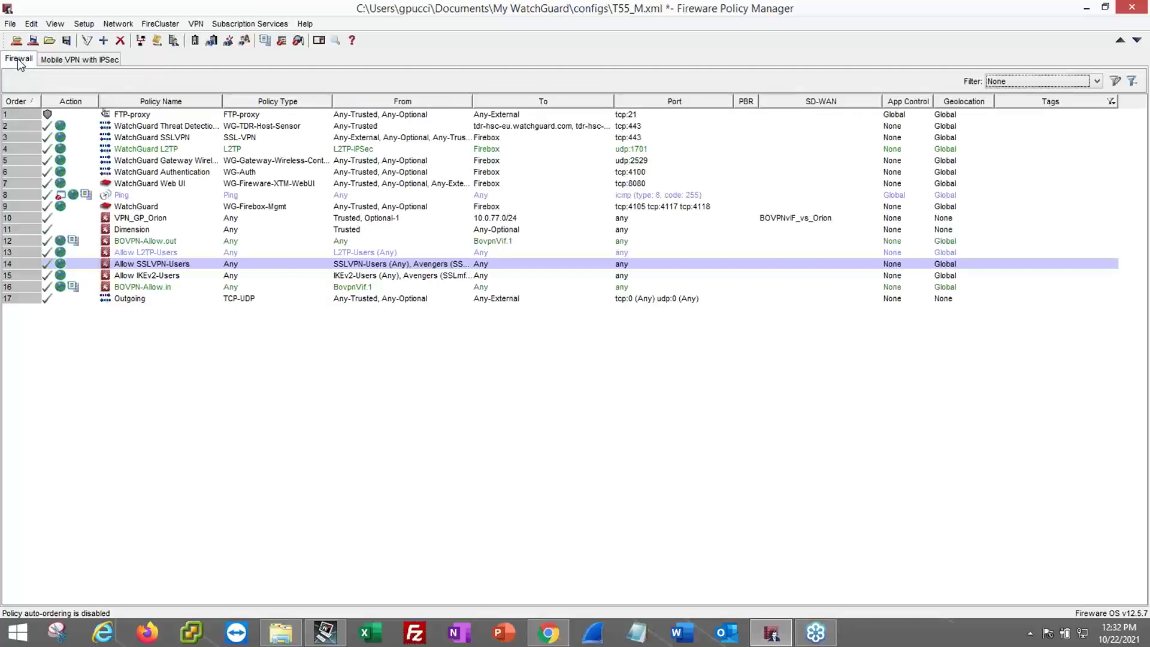
- Review groups test1 and test2 in Mobile VPN with IPSec, cancel, and show the IPSec policy list
{"action": "left_click", "coordinate": [200, 25]}
{"action": "mouse_move", "coordinate": [299, 177]}
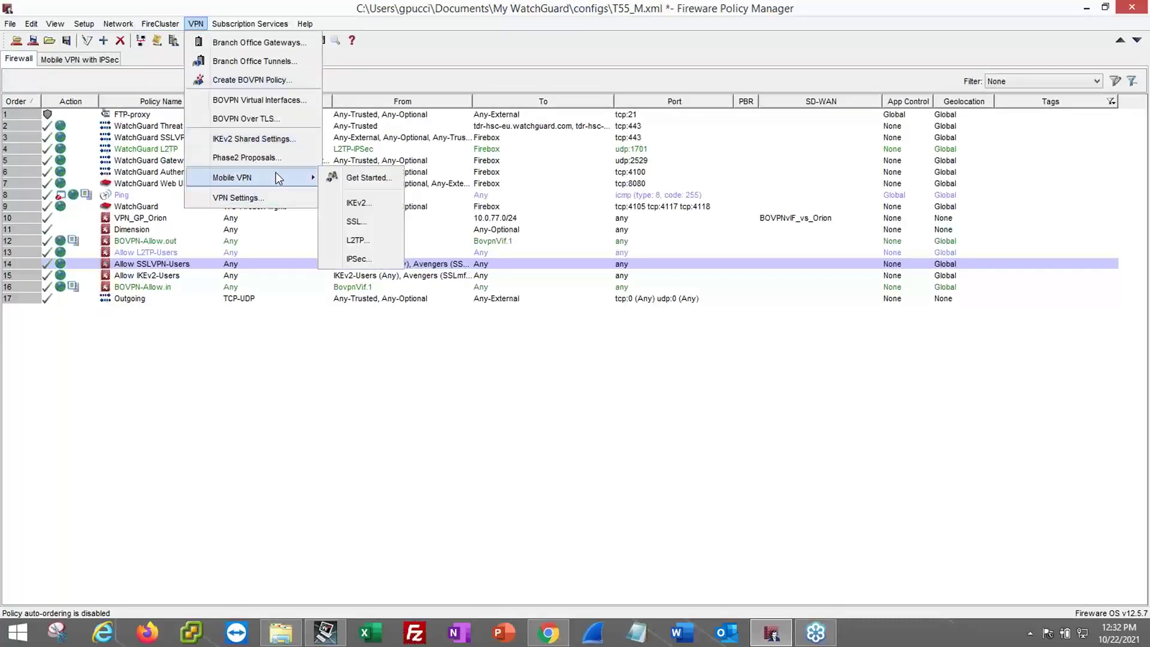
{"action": "left_click", "coordinate": [358, 260]}
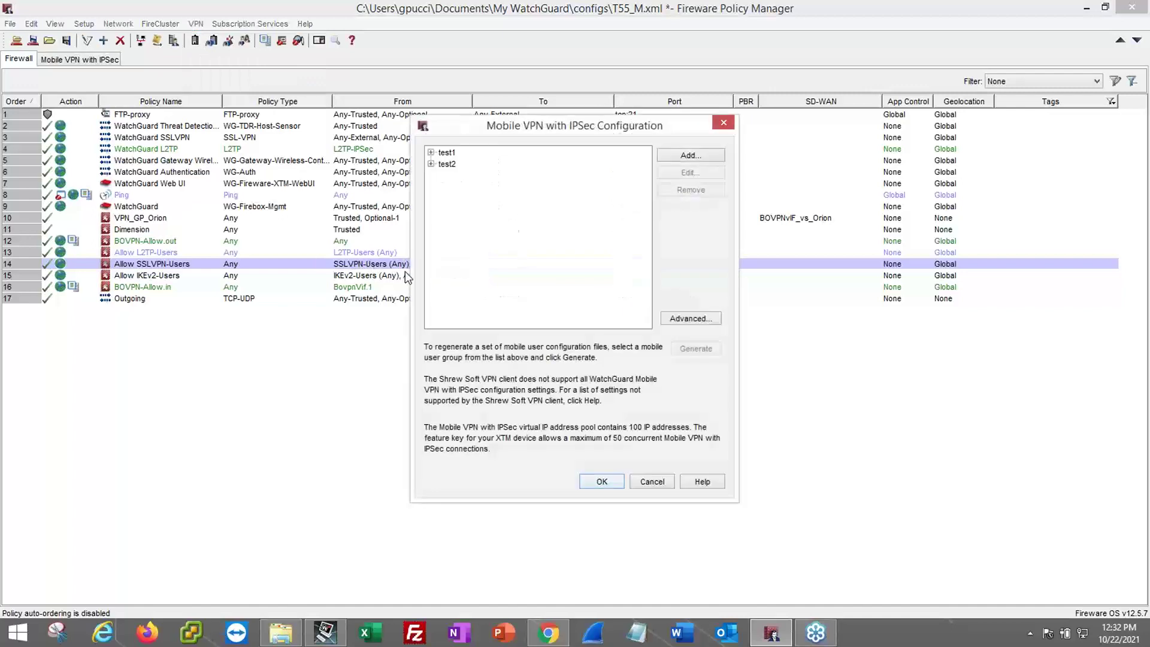
{"action": "left_click", "coordinate": [446, 152]}
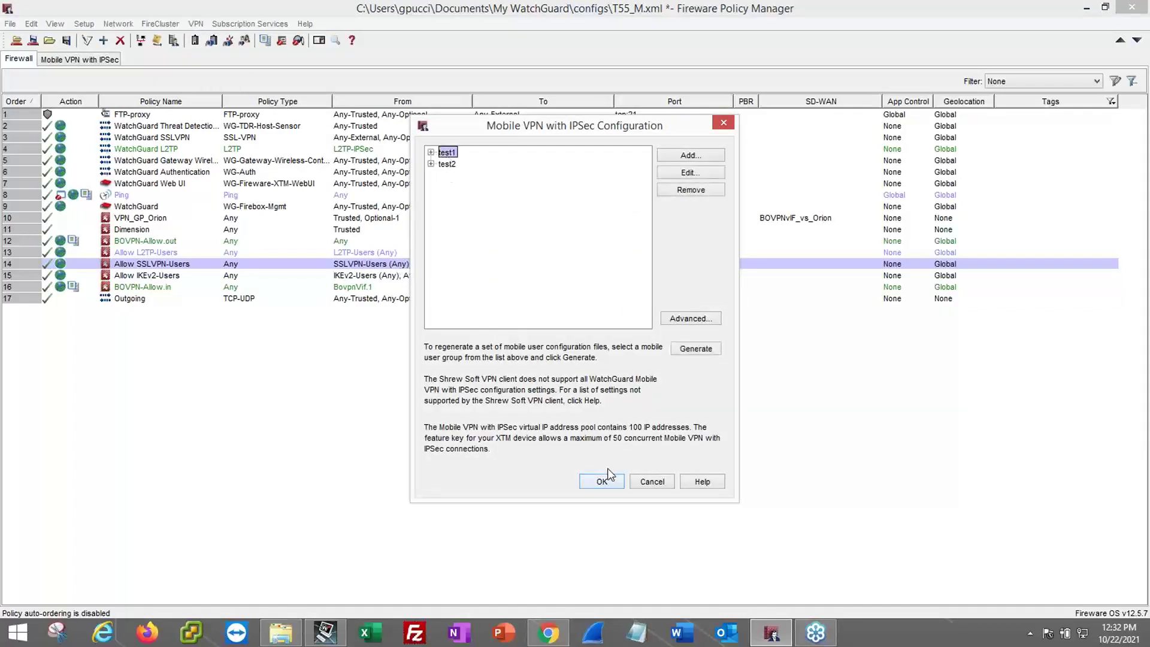
{"action": "left_click", "coordinate": [651, 482]}
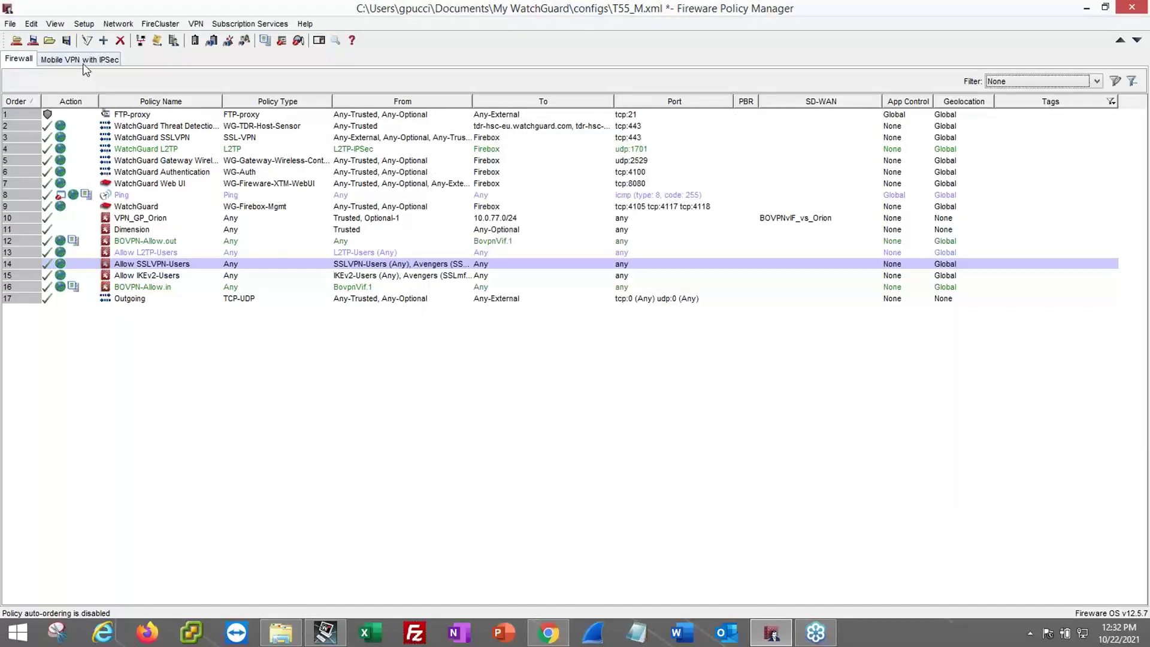
{"action": "left_click", "coordinate": [85, 60]}
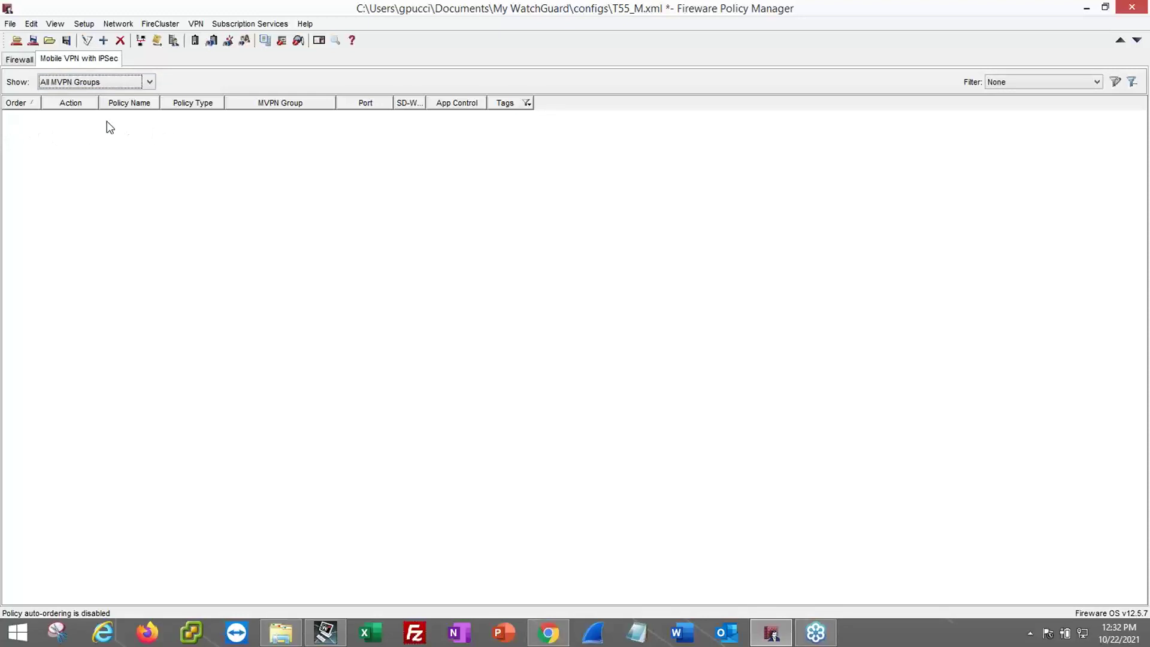
- Try adding a WG IKEv2 MVPN policy, cancel without adding it, and bring back the Help Center
{"action": "left_click", "coordinate": [103, 41]}
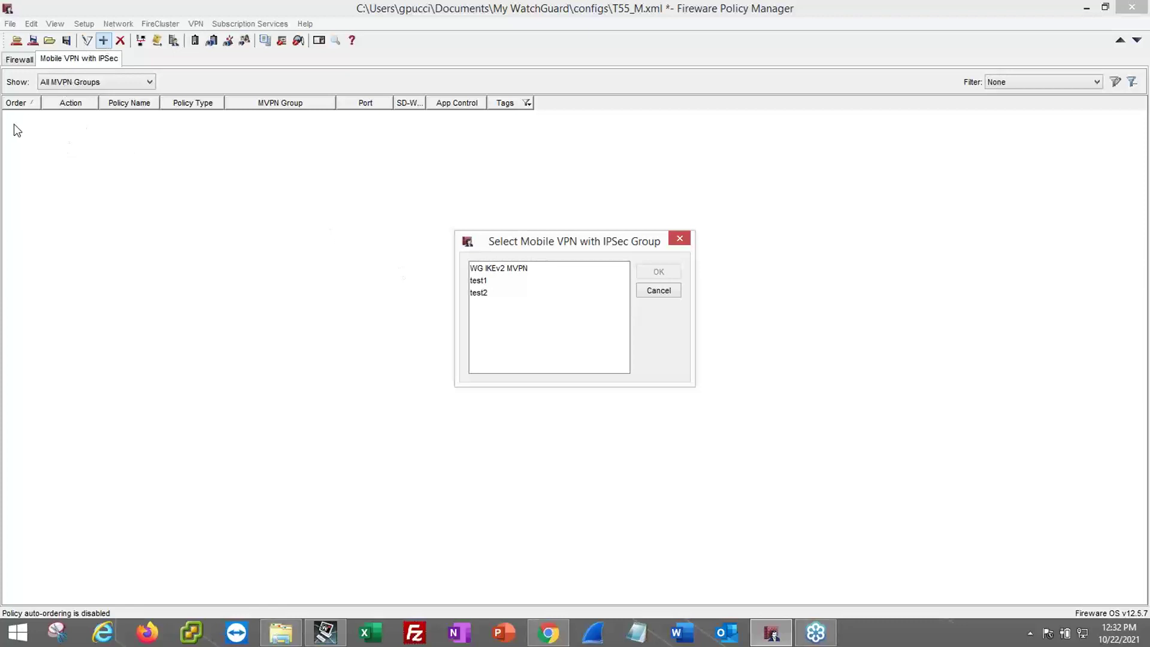
{"action": "left_click", "coordinate": [487, 272]}
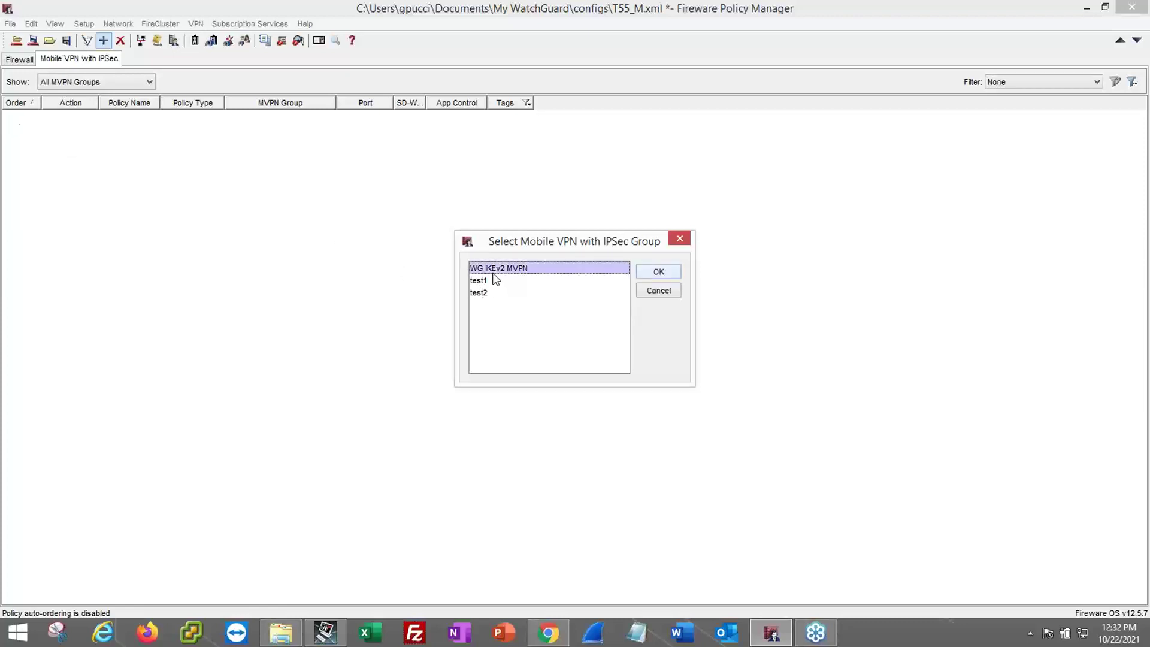
{"action": "left_click", "coordinate": [483, 285]}
{"action": "left_click", "coordinate": [483, 295]}
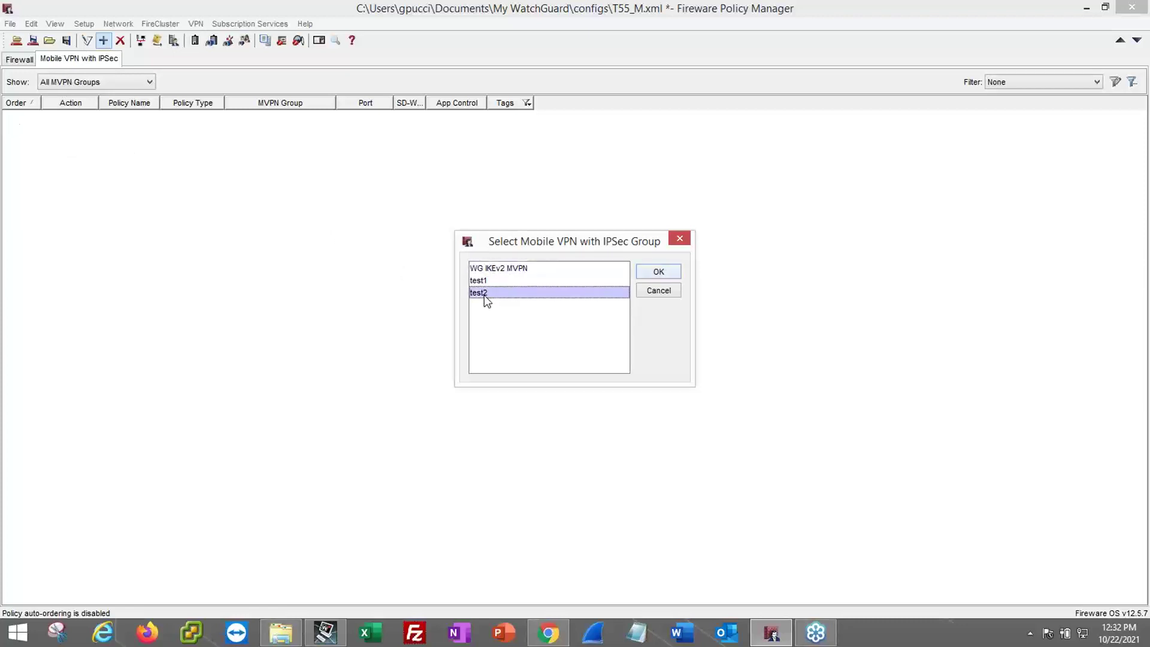
{"action": "left_click", "coordinate": [512, 269]}
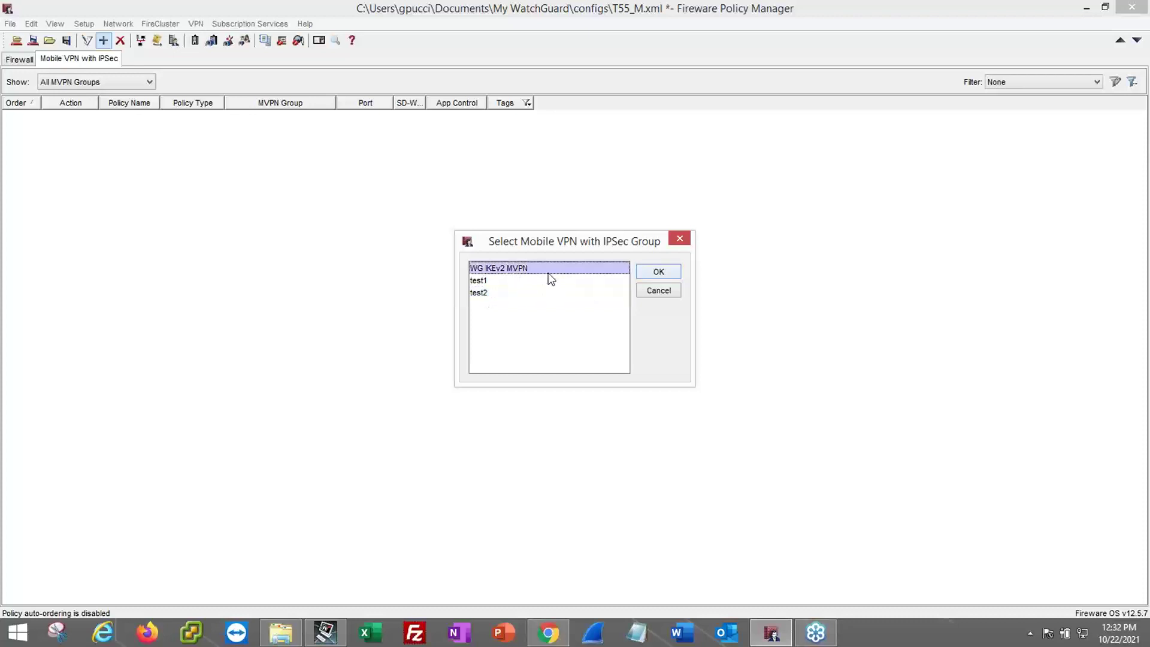
{"action": "left_click", "coordinate": [660, 271]}
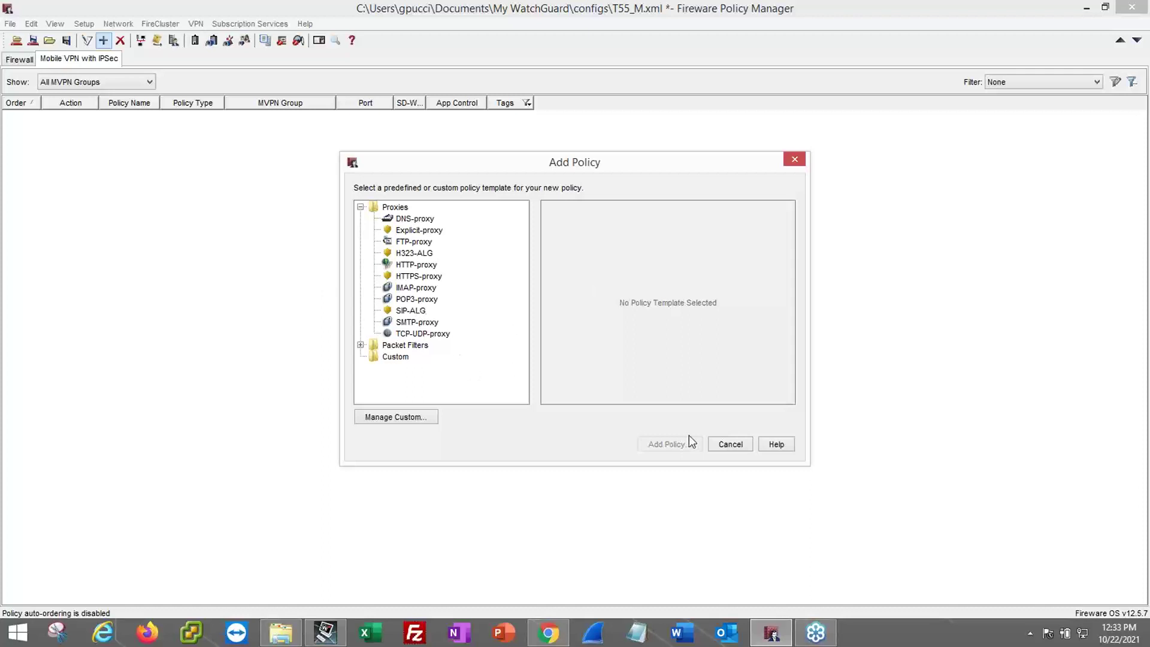
{"action": "left_click", "coordinate": [735, 447]}
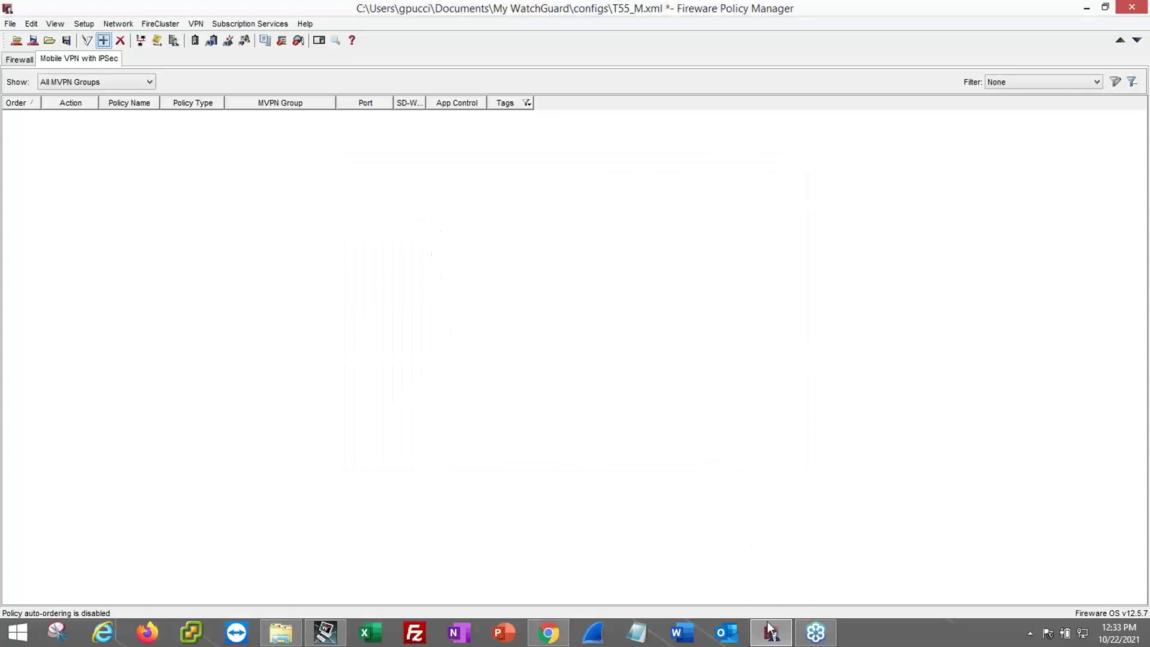
{"action": "left_click", "coordinate": [549, 632]}
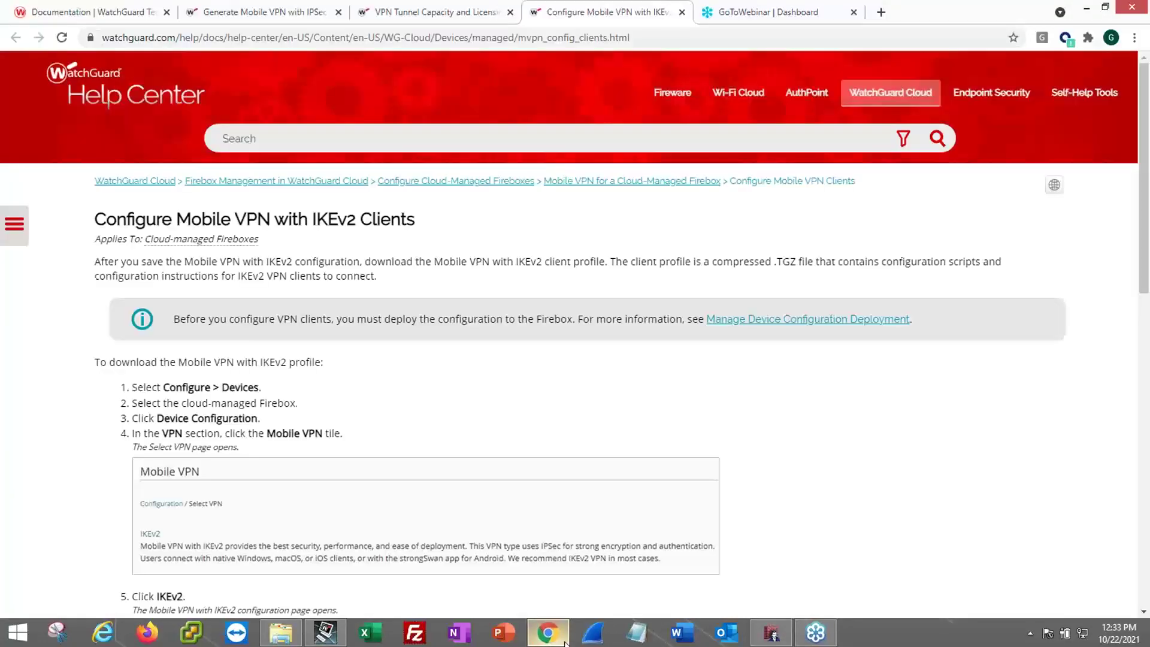
- Back in Policy Manager, review and cancel the Mobile VPN with IPSec settings, then open the Mobile VPN submenu
{"action": "left_click", "coordinate": [772, 636]}
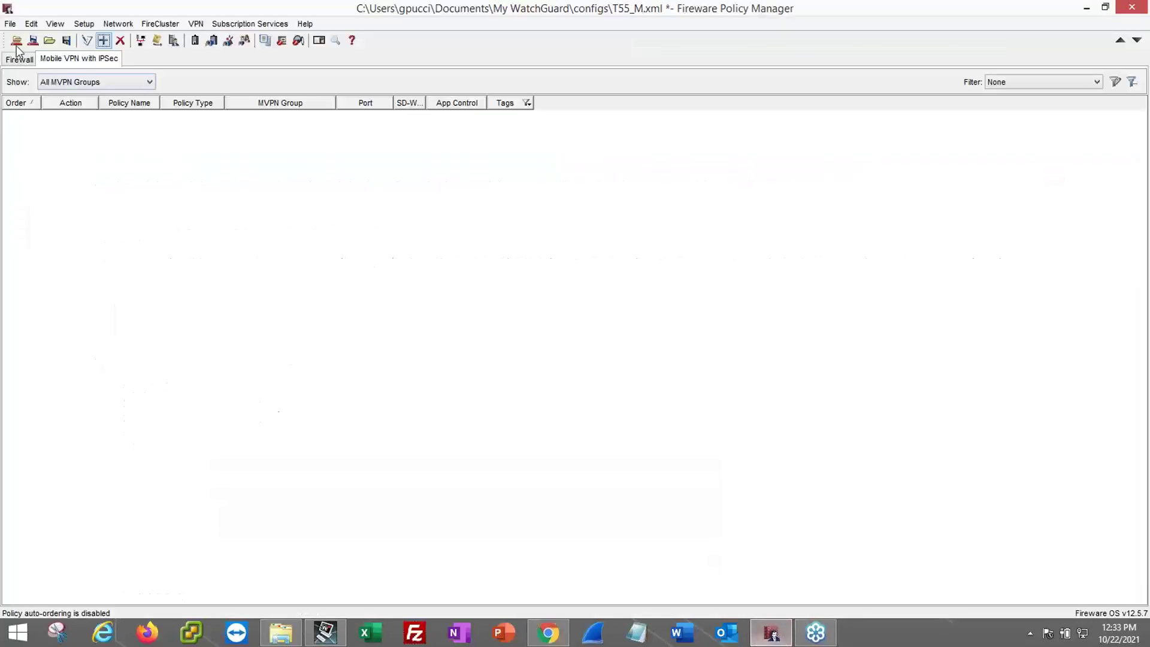
{"action": "left_click", "coordinate": [195, 23]}
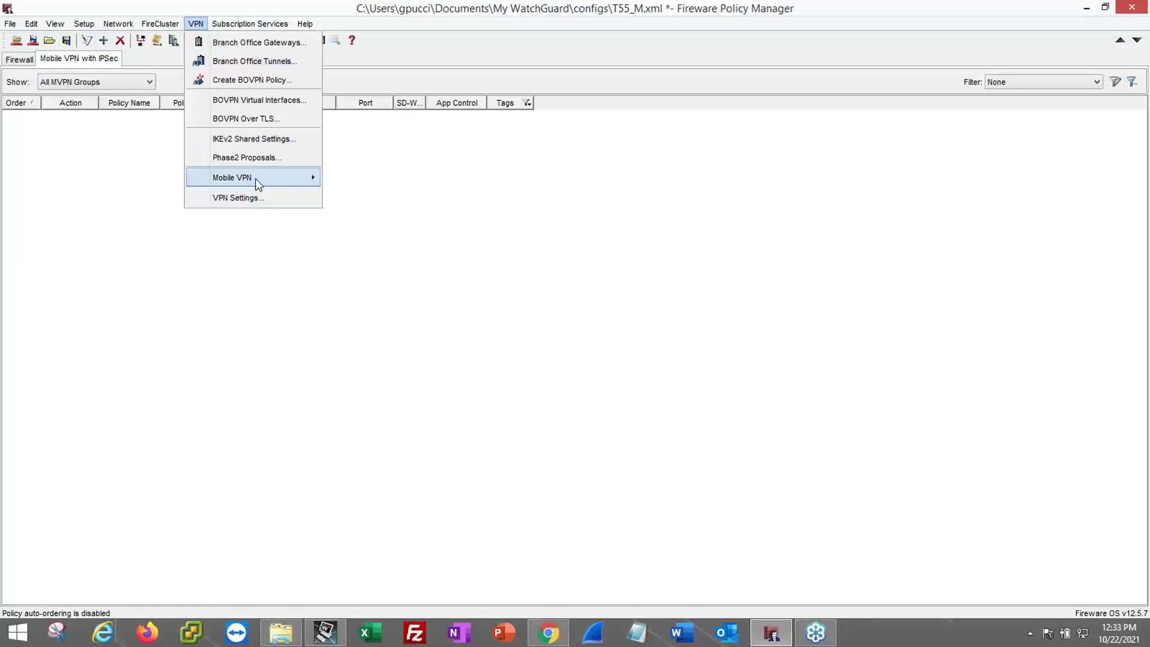
{"action": "mouse_move", "coordinate": [257, 178]}
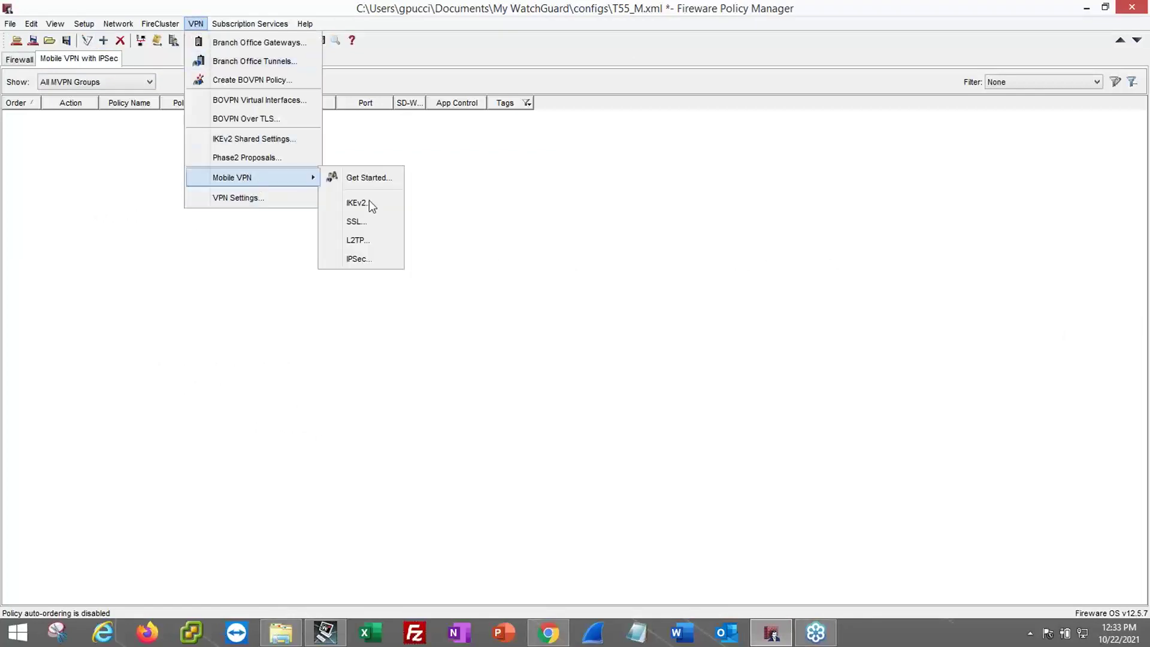
{"action": "left_click", "coordinate": [358, 259]}
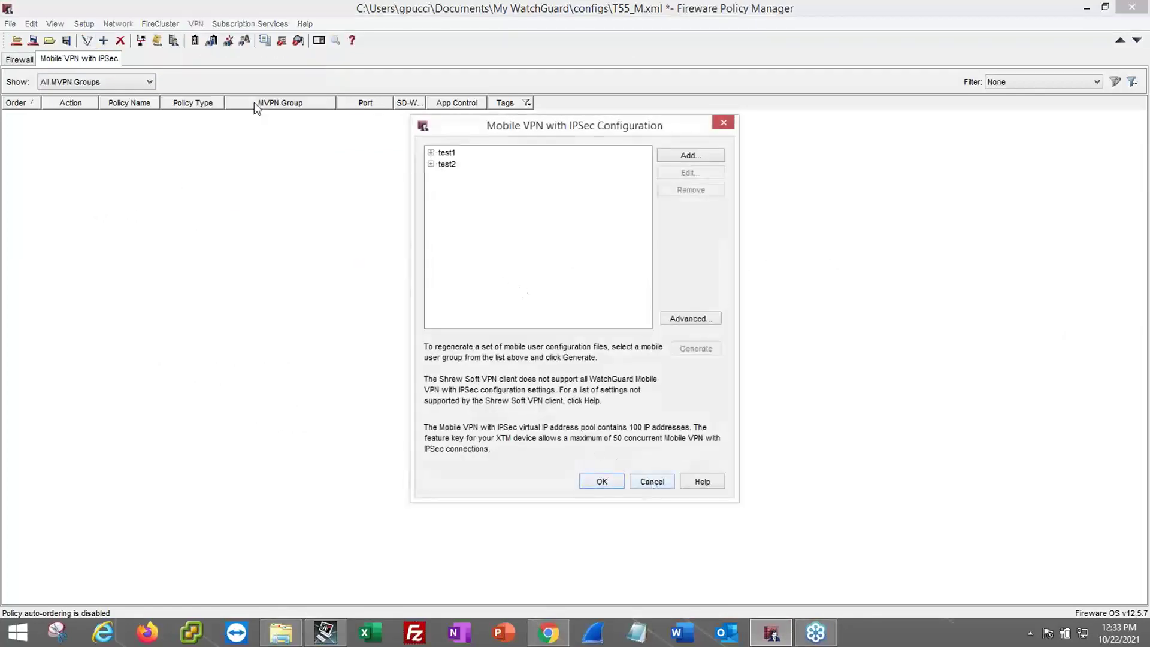
{"action": "left_click", "coordinate": [639, 483]}
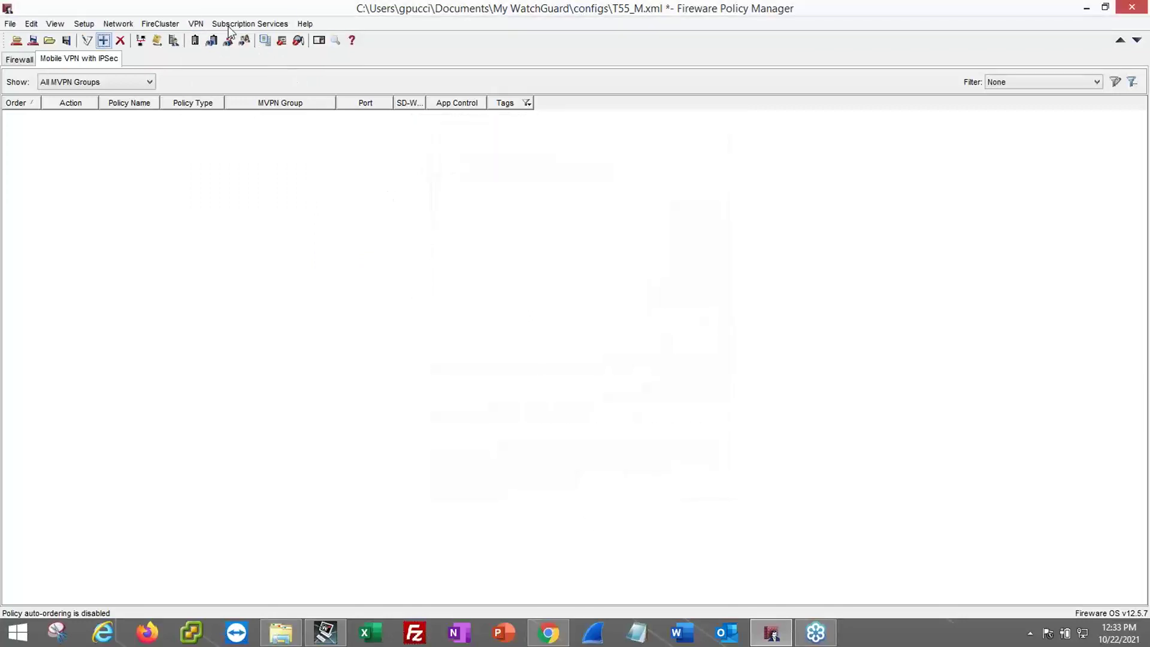
{"action": "left_click", "coordinate": [193, 23]}
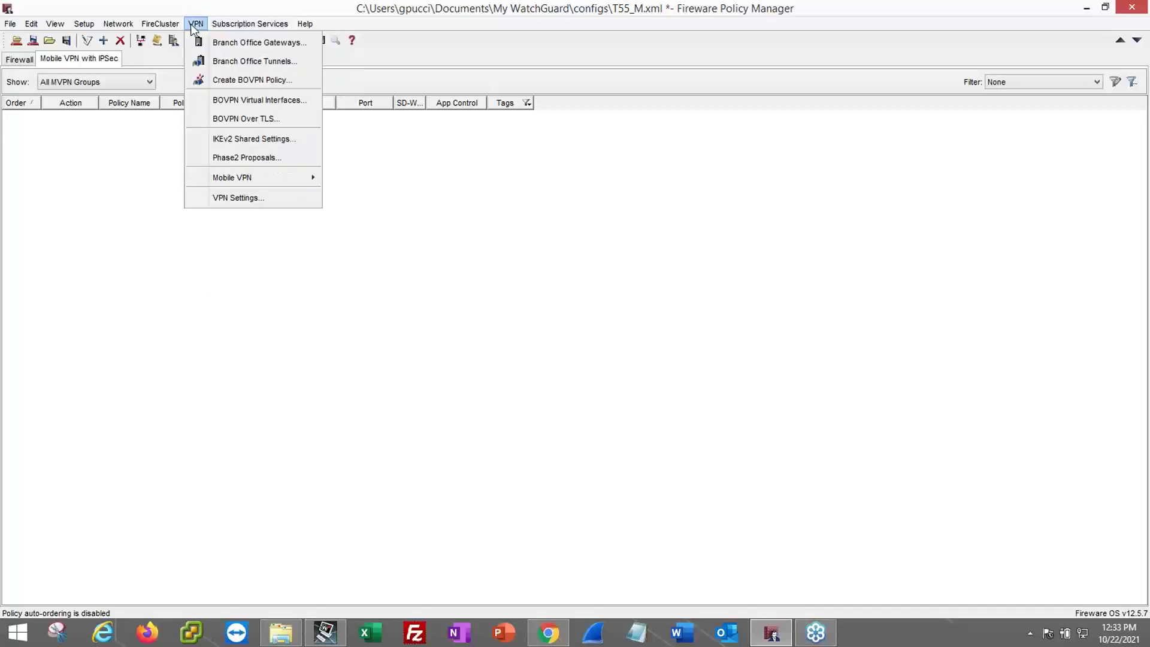
{"action": "mouse_move", "coordinate": [249, 182]}
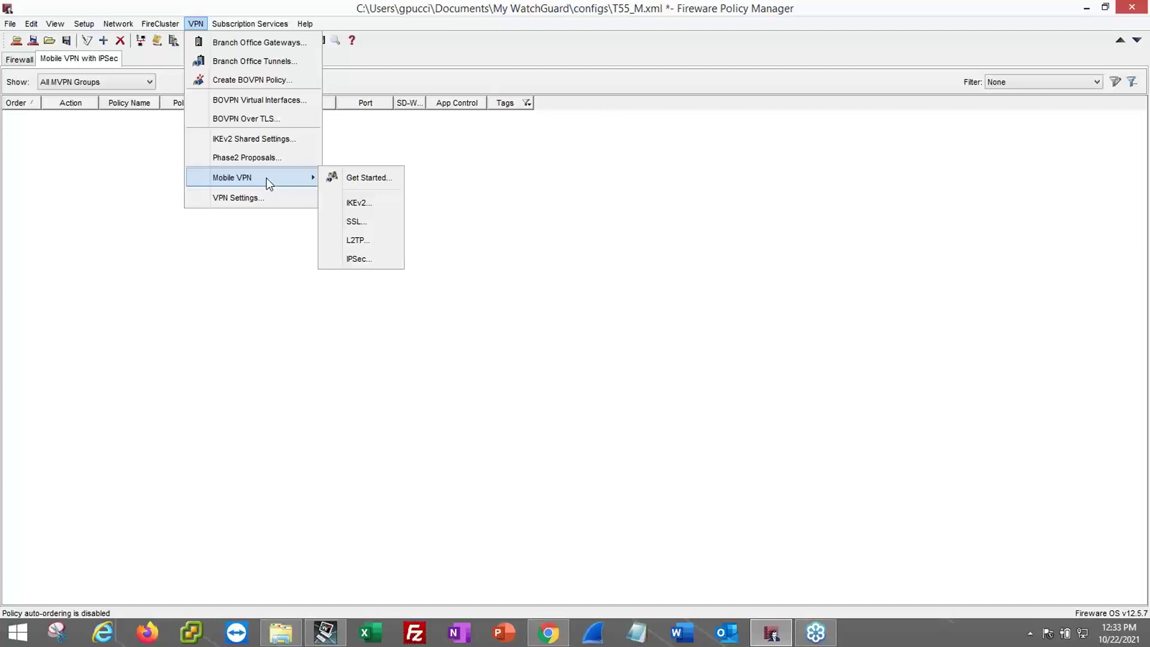
- In Mobile VPN with SSL's Authentication tab, enable Host Sensor Enforcement for SSLVPN-Users
{"action": "left_click", "coordinate": [365, 221]}
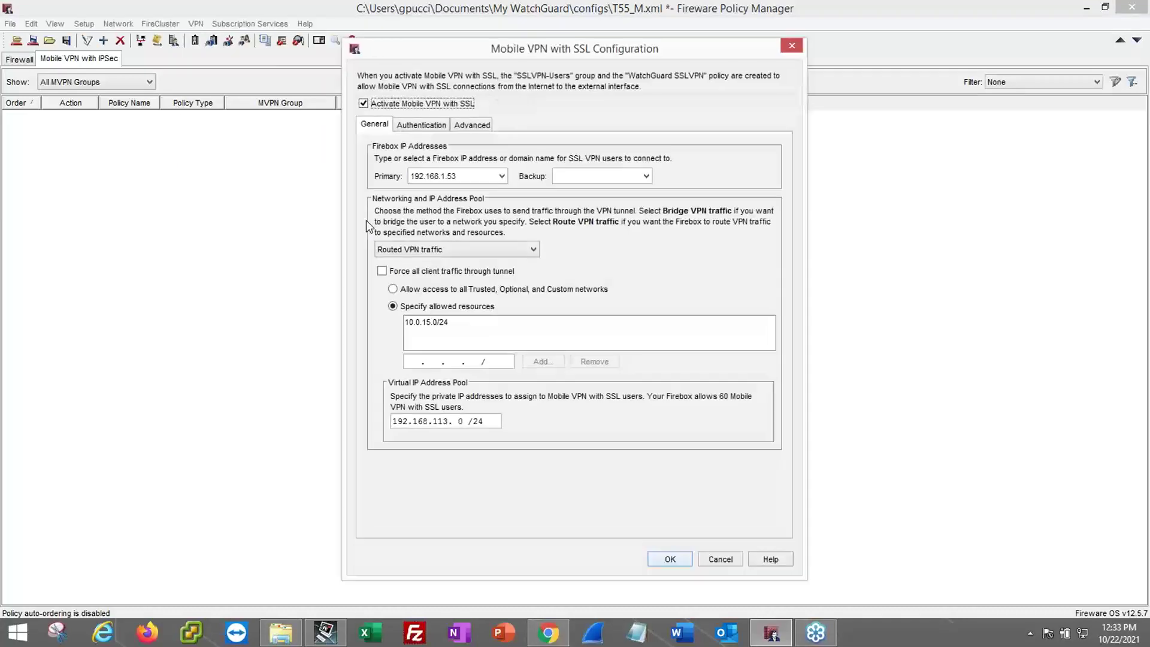
{"action": "left_click", "coordinate": [474, 124]}
{"action": "left_click", "coordinate": [421, 124]}
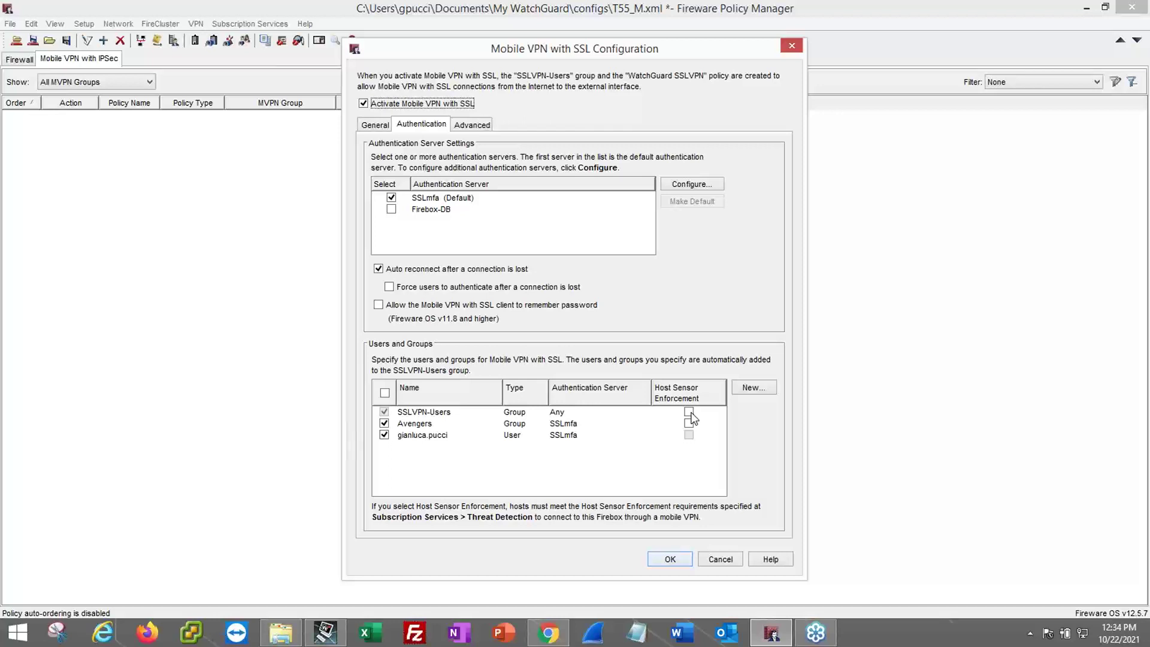
{"action": "left_click", "coordinate": [689, 412]}
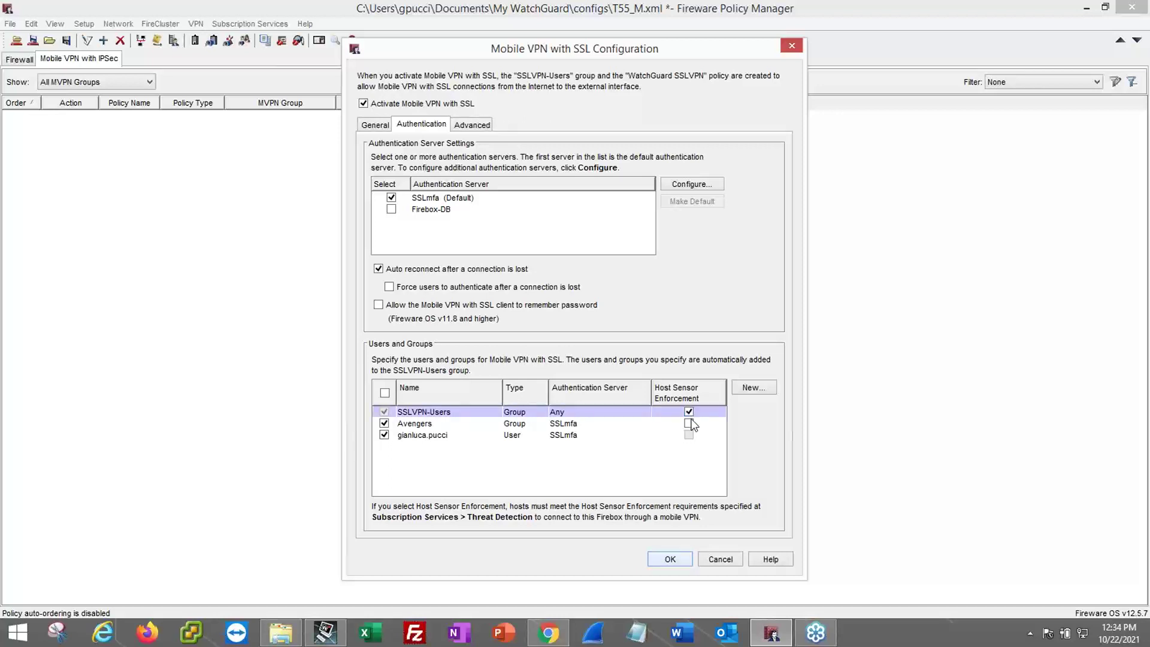
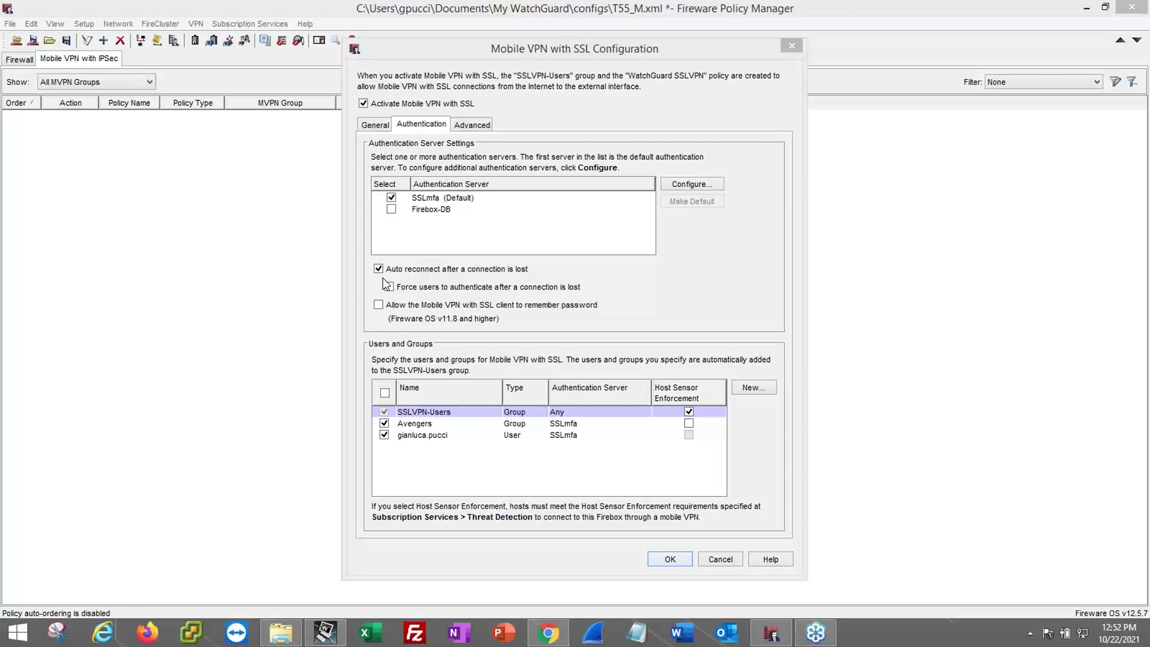
{"action": "left_click", "coordinate": [385, 281]}
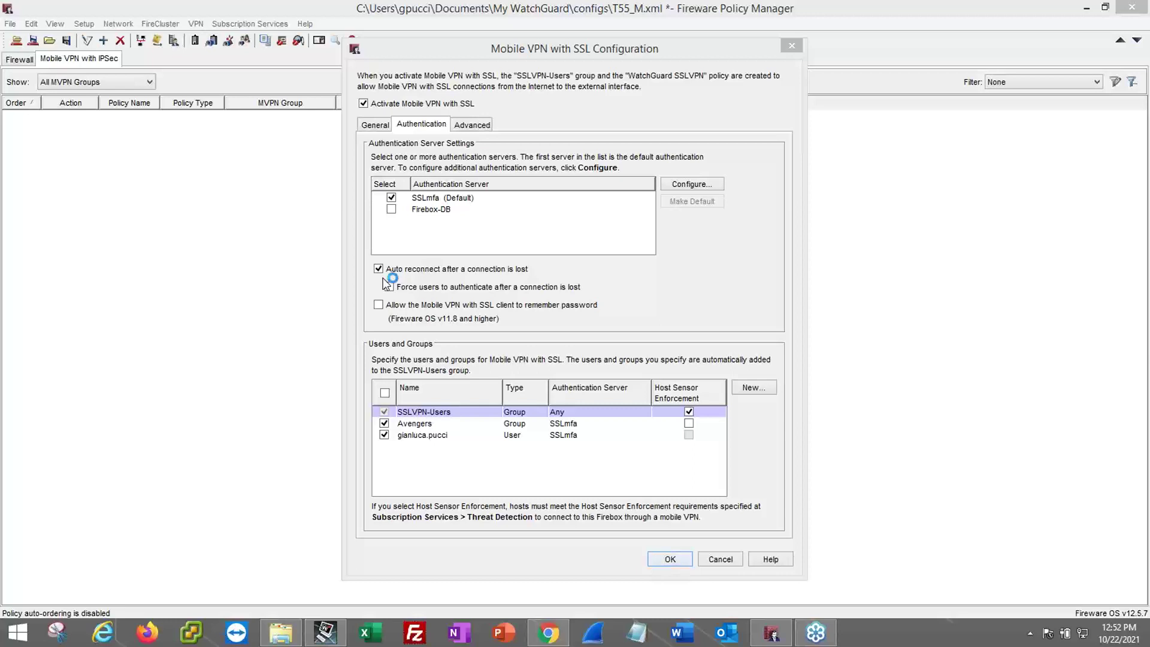